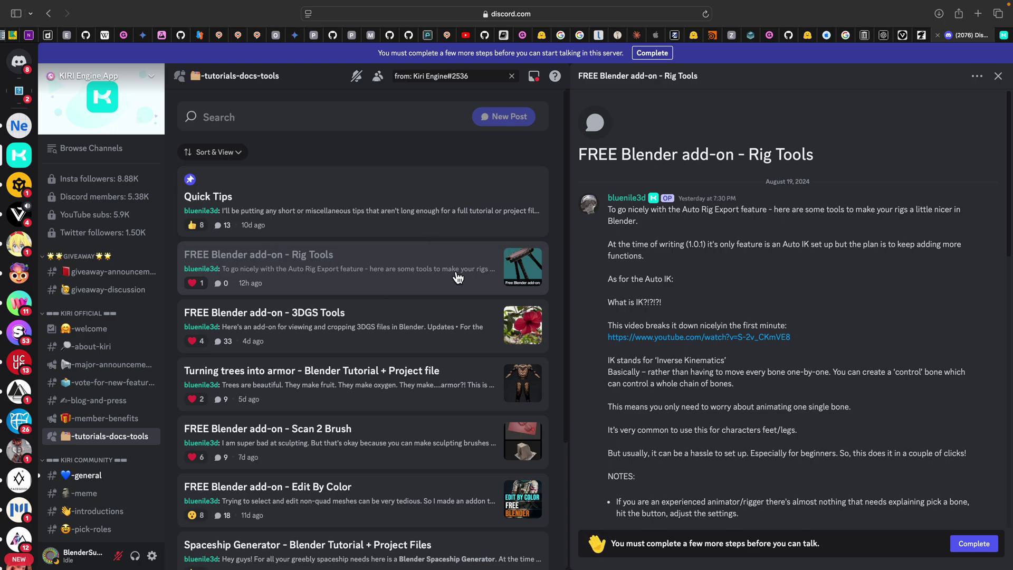
Read through the Rig Tools add-on post, including its feature description, demo video and zip attachment.
scroll(672, 372, "down", 1)
scroll(672, 369, "down", 10)
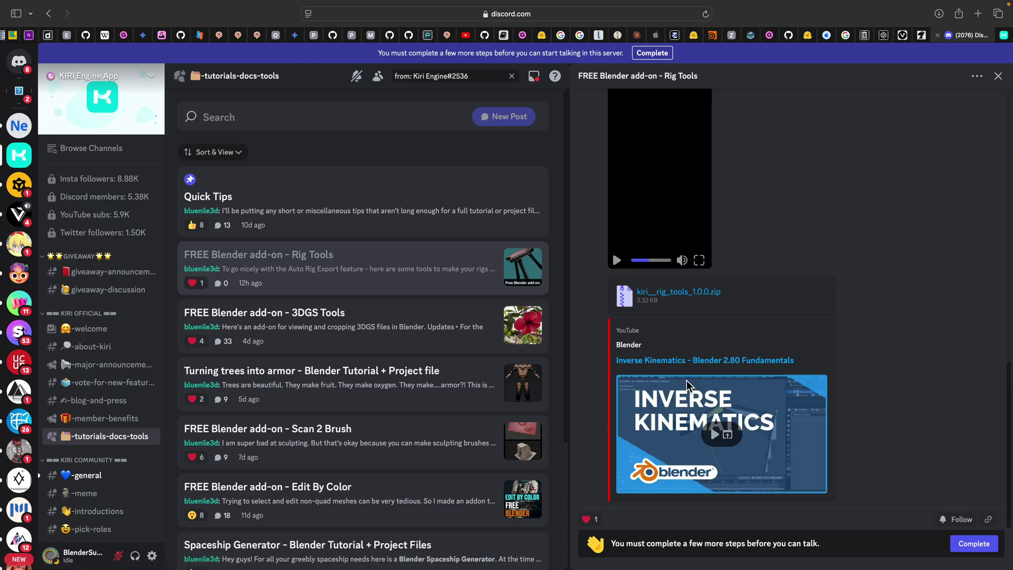
scroll(653, 422, "up", 5)
scroll(692, 384, "down", 5)
scroll(734, 340, "up", 12)
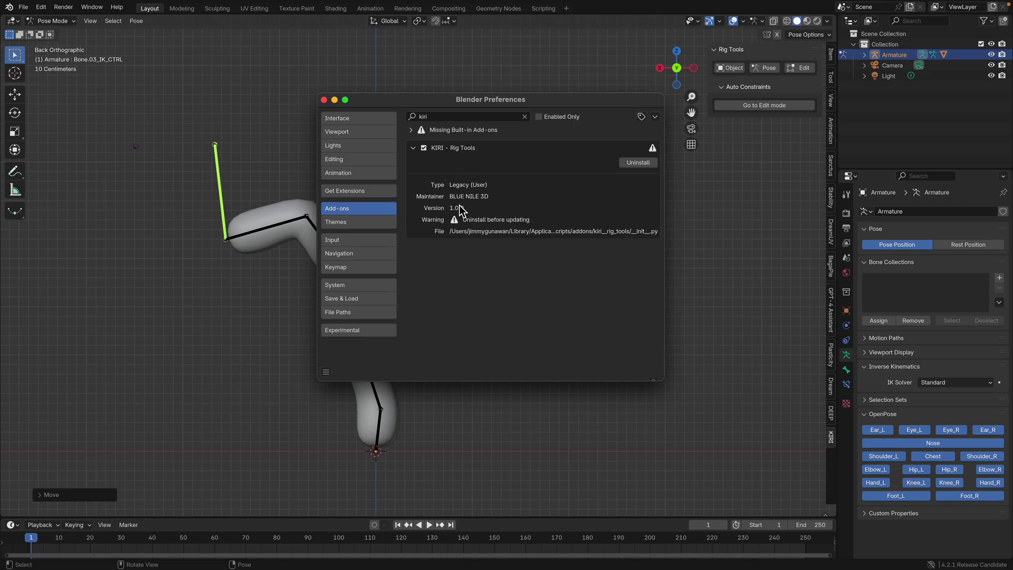
Switch to Blender, close the Preferences window and start a new General file.
left_click(323, 99)
left_click_drag(224, 210, 260, 204)
left_click(23, 7)
mouse_move(31, 20)
left_click(151, 21)
left_click(472, 303)
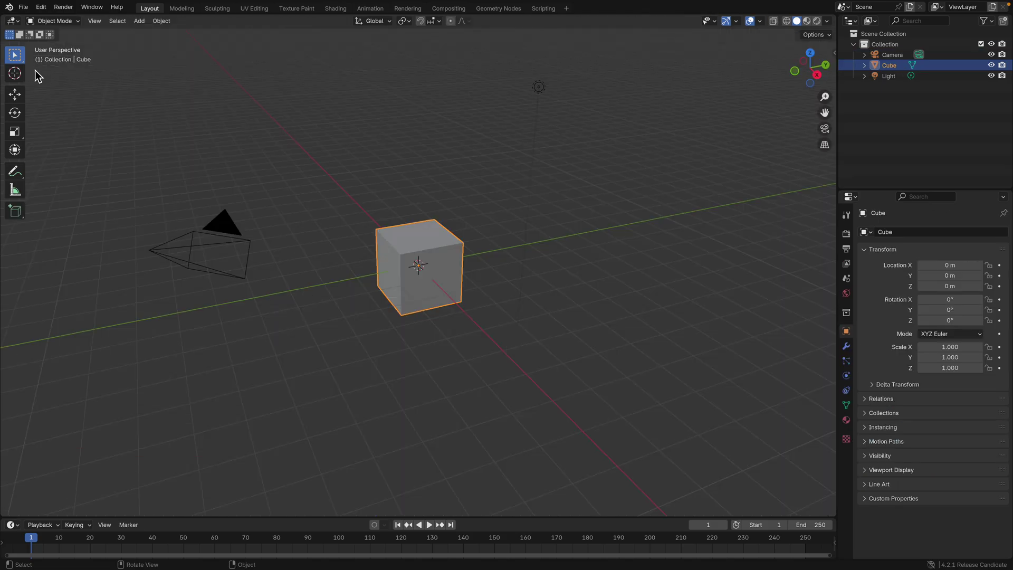
Check the Blender version on the splash screen and dismiss it.
left_click(10, 8)
left_click(29, 20)
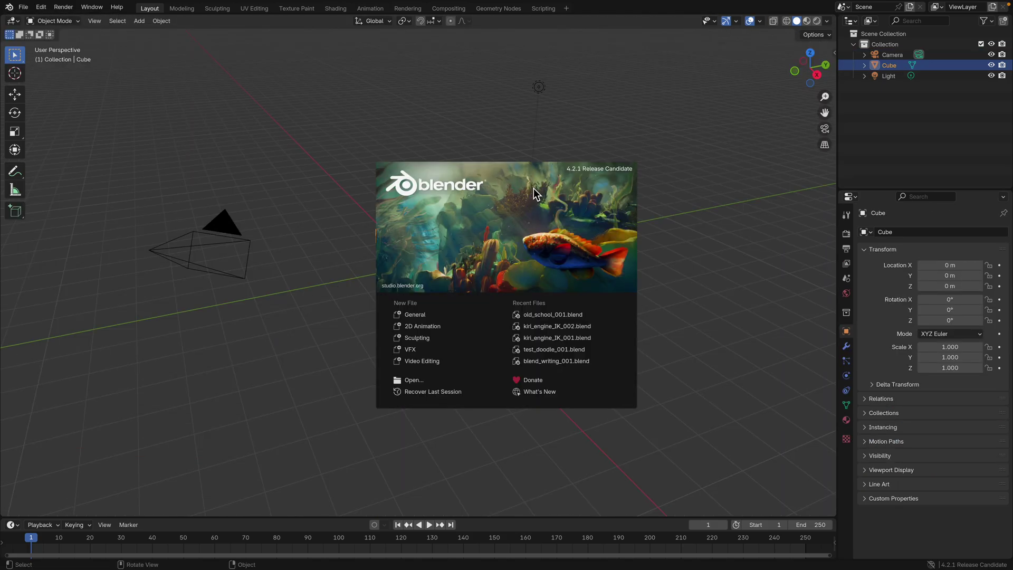
left_click(584, 146)
scroll(530, 243, "up", 3)
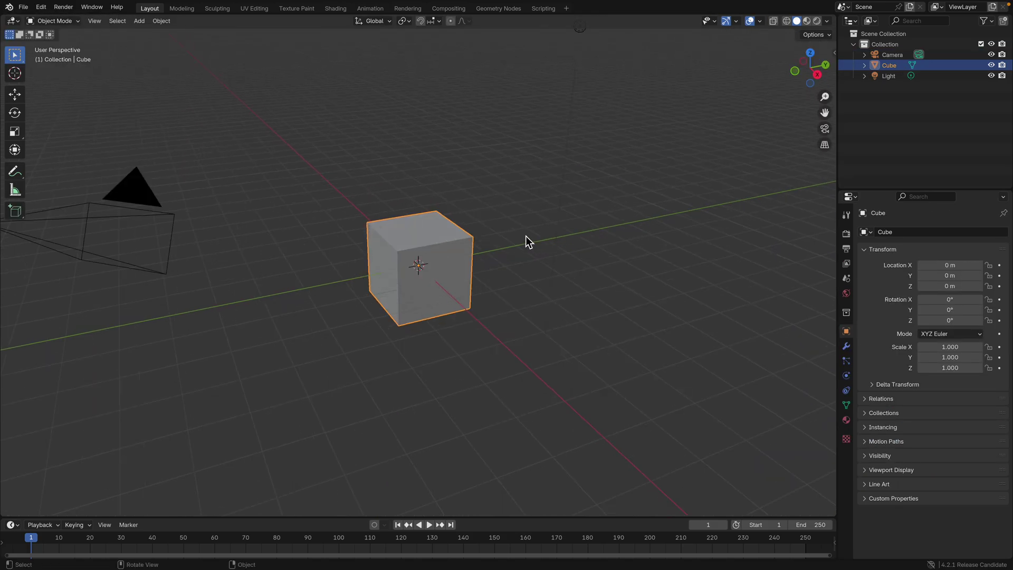
Delete the default light and camera, keeping only the cube.
scroll(479, 229, "down", 3)
left_click(540, 137)
left_click(238, 298, "shift")
key("Delete")
In front orthographic view, merge all the cube's vertices at their center in Edit Mode.
middle_click_drag(414, 258, 578, 249)
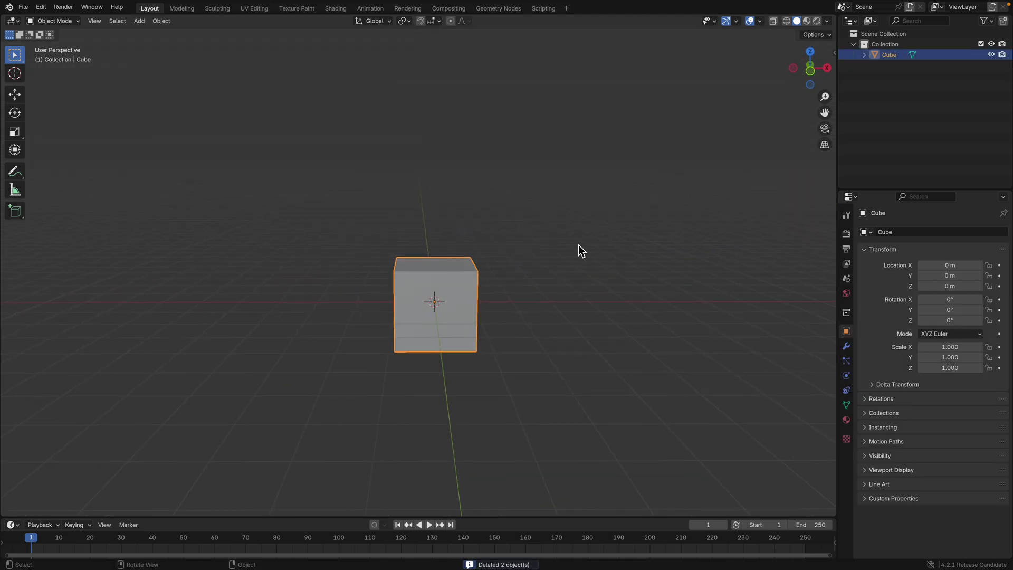
left_click(806, 79)
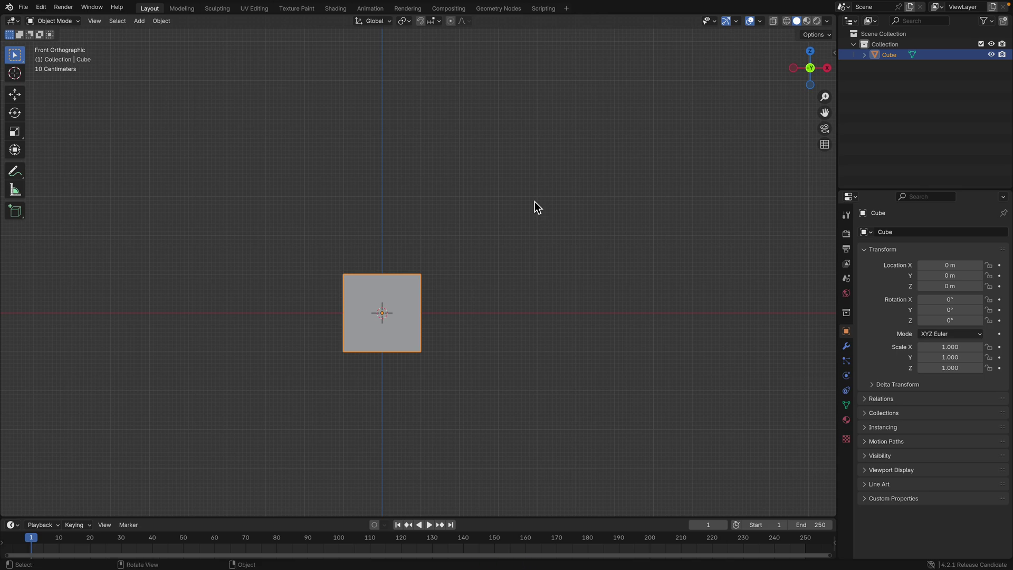
mouse_move(432, 289)
middle_mouse_down()
mouse_move(395, 288)
mouse_move(435, 270)
middle_mouse_up()
left_click(809, 77)
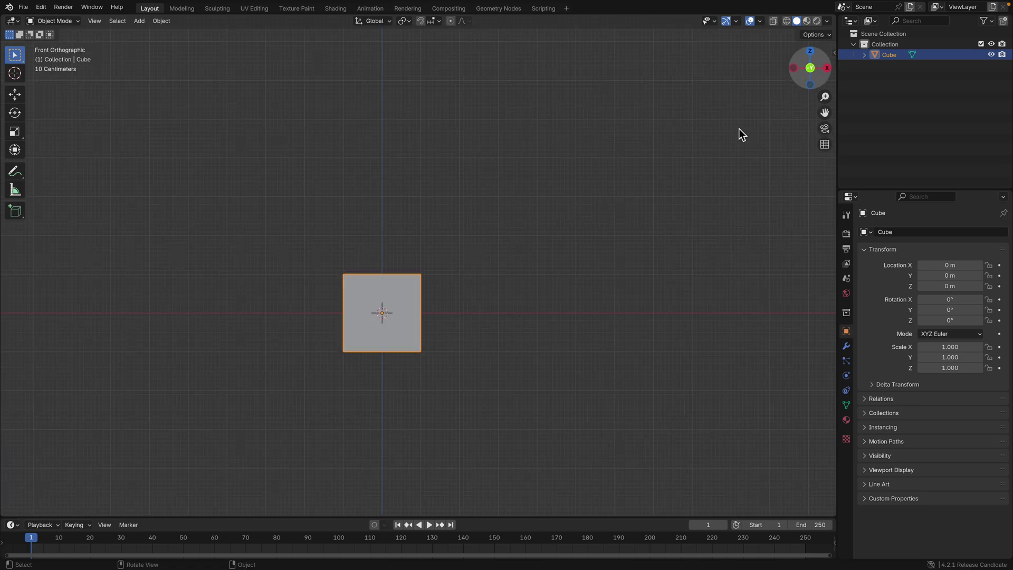
key("Tab")
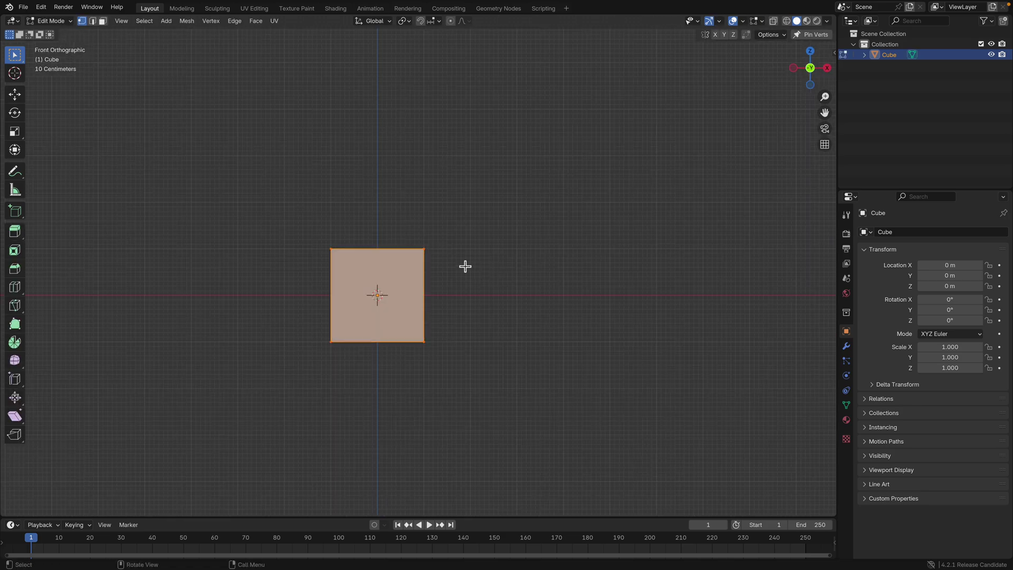
right_click(452, 233)
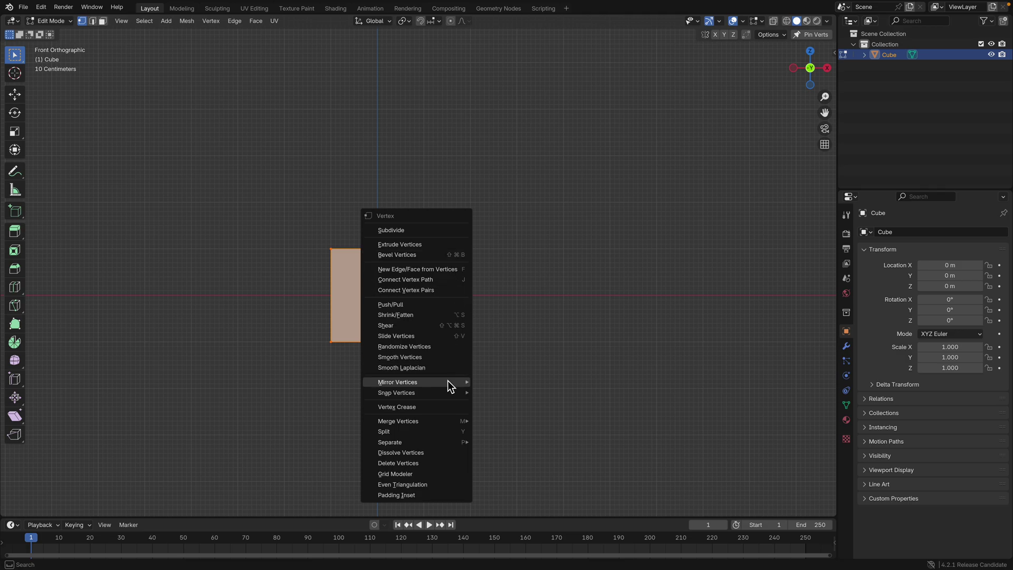
mouse_move(446, 422)
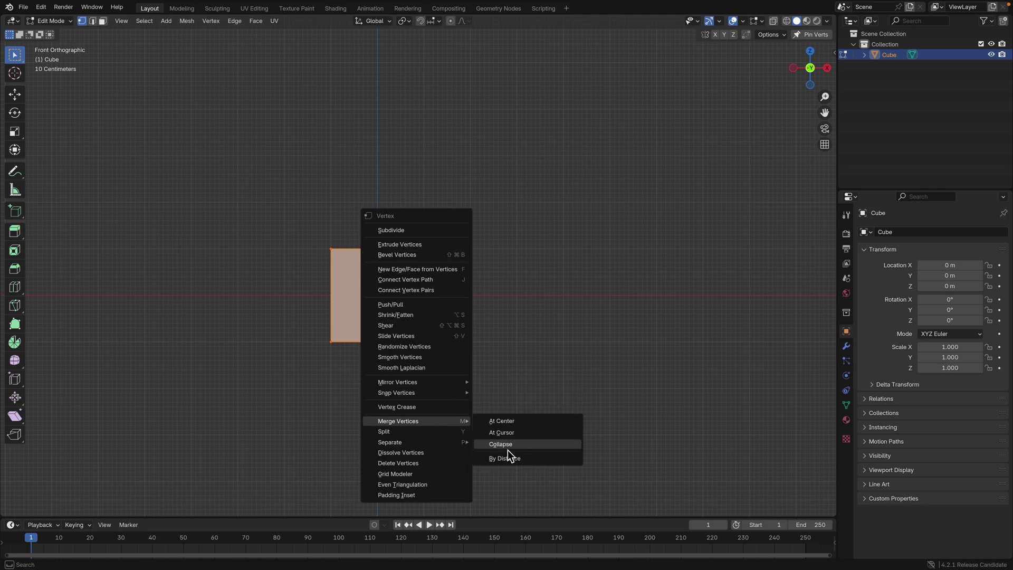
left_click(510, 422)
middle_click_drag(425, 306, 451, 316, "shift")
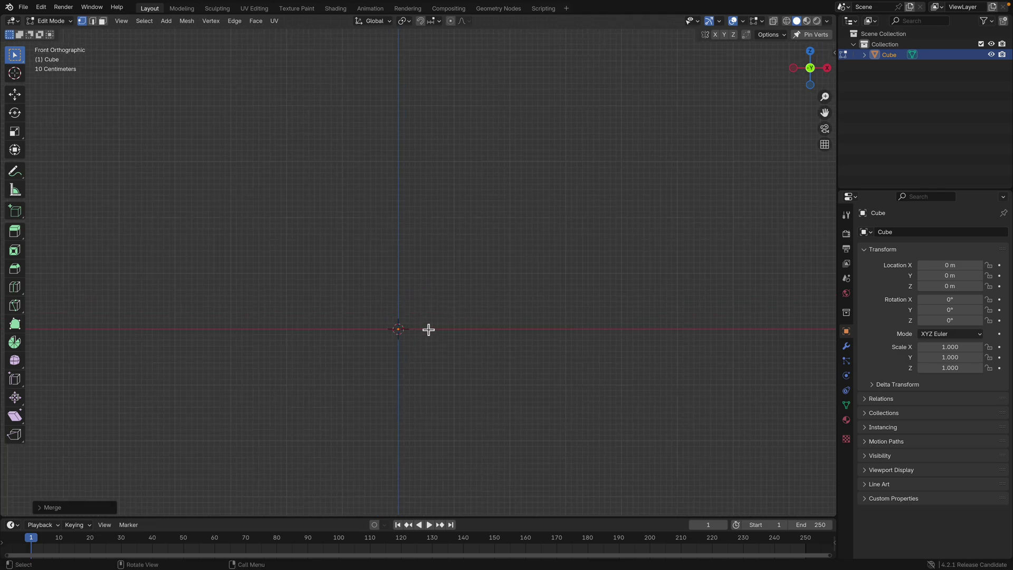
Extrude the merged vertex seven times into a jagged branch rising left of the origin.
key("e")
middle_click_drag(364, 296, 400, 342, "shift")
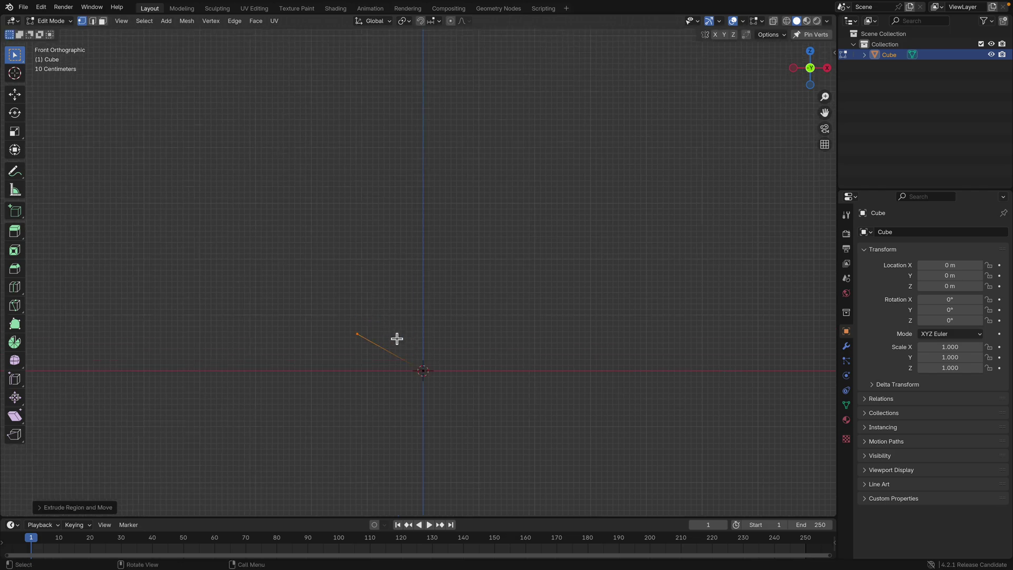
left_click(324, 295)
key("e")
left_click(315, 227)
middle_click_drag(315, 227, 326, 299, "shift")
key("e")
left_click(305, 222)
key("e")
left_click(318, 158)
key("e")
left_click(280, 110)
middle_click_drag(298, 181, 312, 240, "shift")
key("e")
left_click(289, 179)
Extrude a second branch of four segments from the origin vertex, rising nearly straight up along the vertical axis.
scroll(380, 404, "down", 1)
left_click(445, 446)
key("e")
left_click(428, 350)
key("e")
left_click(482, 283)
middle_click_drag(481, 283, 434, 362, "shift")
key("e")
left_click(446, 283)
key("e")
left_click(459, 186)
Extrude a third branch of four segments from the origin vertex, rising diagonally to the right of the second branch.
scroll(447, 300, "down", 4, "shift")
left_click(380, 436)
key("e")
left_click(451, 357)
key("e")
left_click(507, 309)
key("e")
left_click(544, 265)
key("e")
left_click(563, 163)
Extrude a fourth branch of three segments from the origin vertex, starting low and curving up at the far right.
scroll(543, 289, "down", 4, "shift")
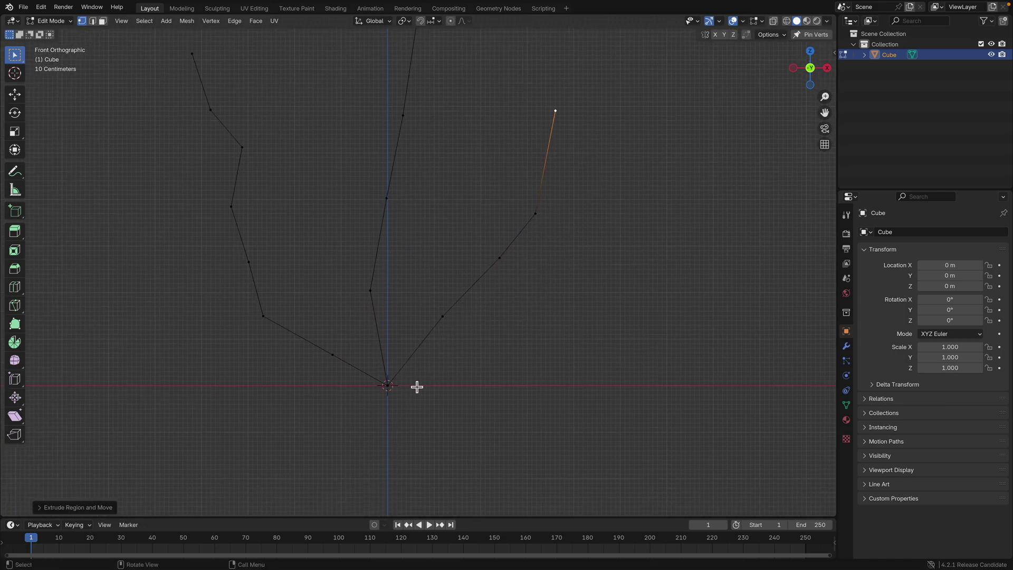
left_click(391, 385)
key("e")
left_click(532, 355)
key("e")
left_click(600, 274)
key("e")
left_click(656, 174)
scroll(554, 283, "down", 3)
scroll(542, 322, "up", 2, "shift")
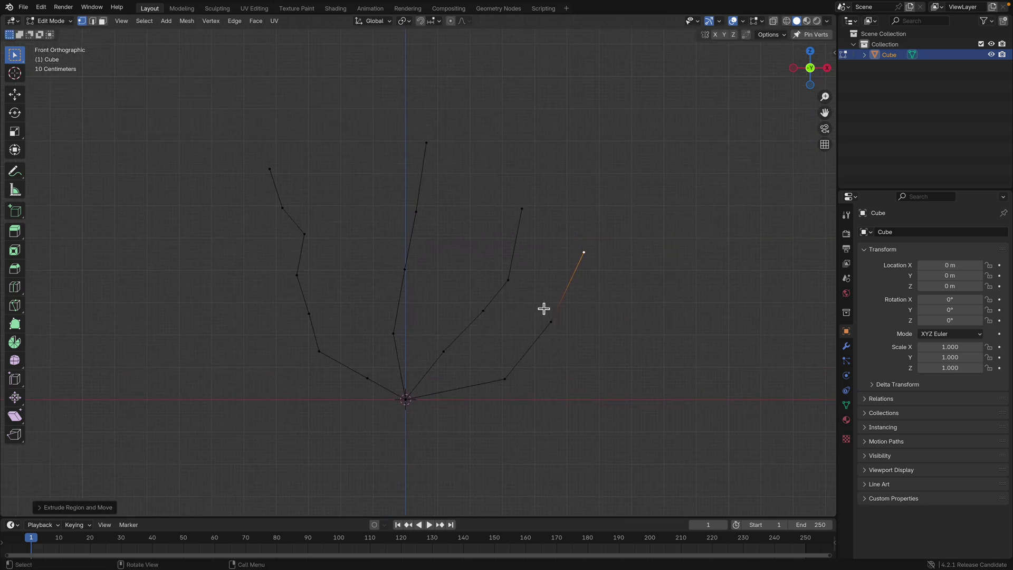
Leave Edit Mode and save the file to the Desktop as handplant_001.
key("Tab")
key("ctrl+s")
type("ha")
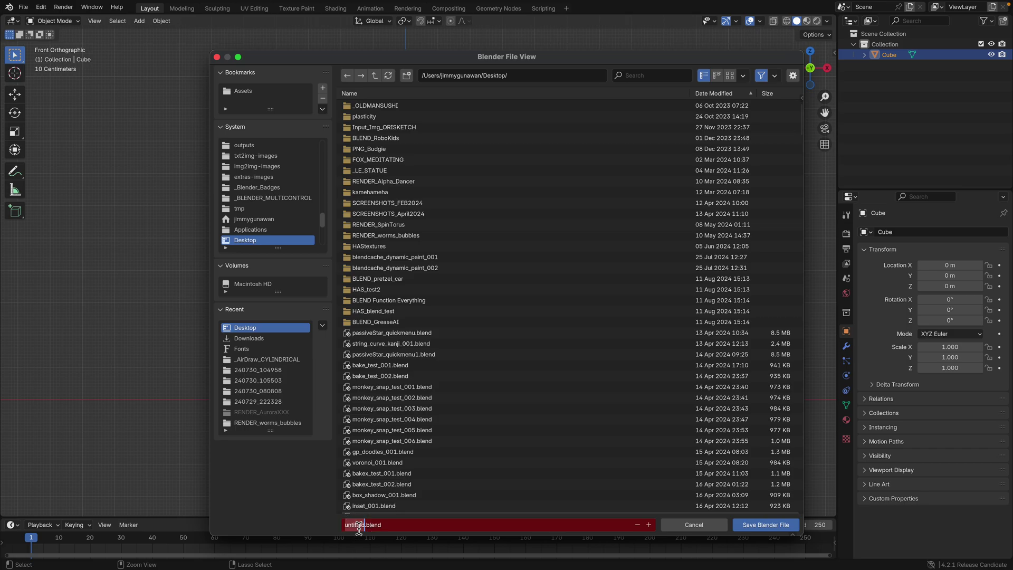
type("ndplant_001")
left_click(744, 523)
Add a Skin modifier to the branching edge mesh.
middle_click_drag(707, 506, 517, 355)
left_click(810, 73)
left_click(848, 349)
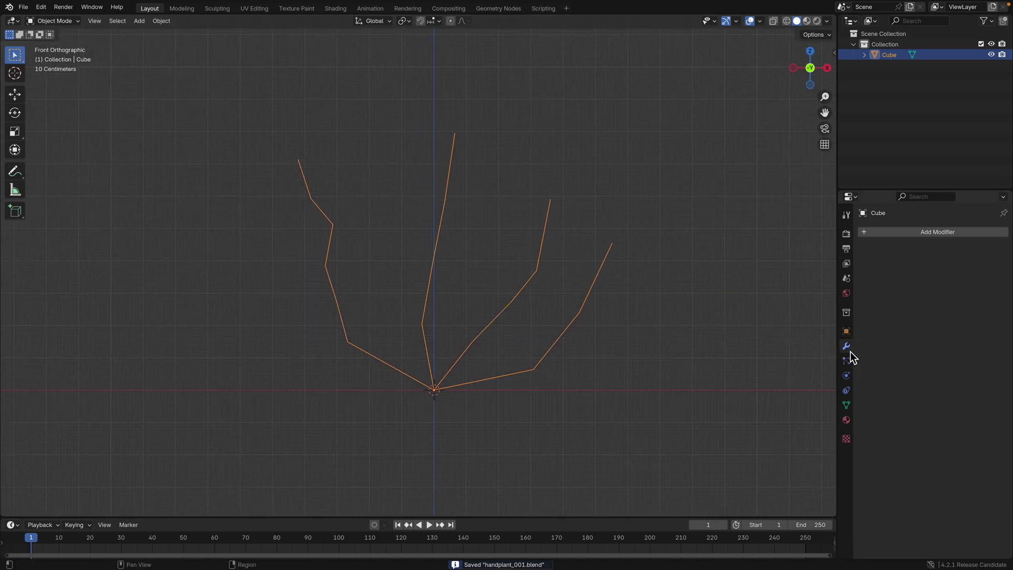
left_click(885, 234)
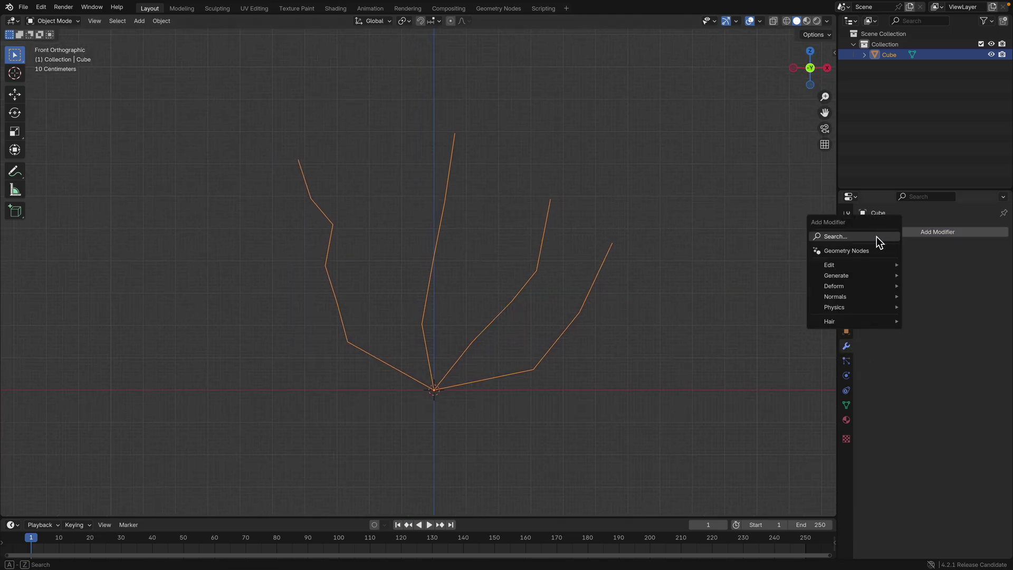
left_click(873, 238)
type("skin")
key("Return")
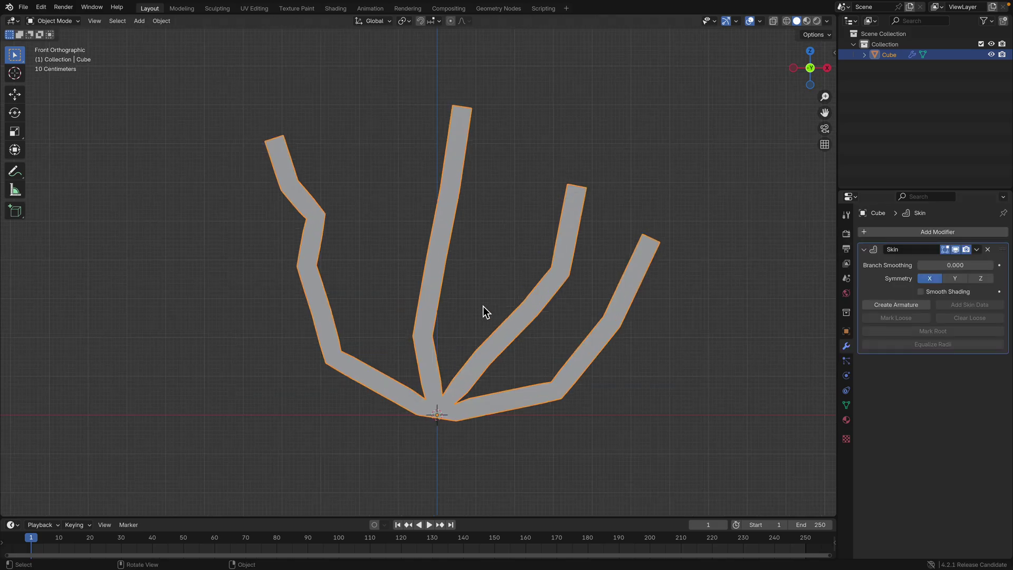
Add a Subdivision Surface modifier and enable Smooth Shading on the Skin modifier.
left_click(923, 233)
left_click(907, 236)
type("subd")
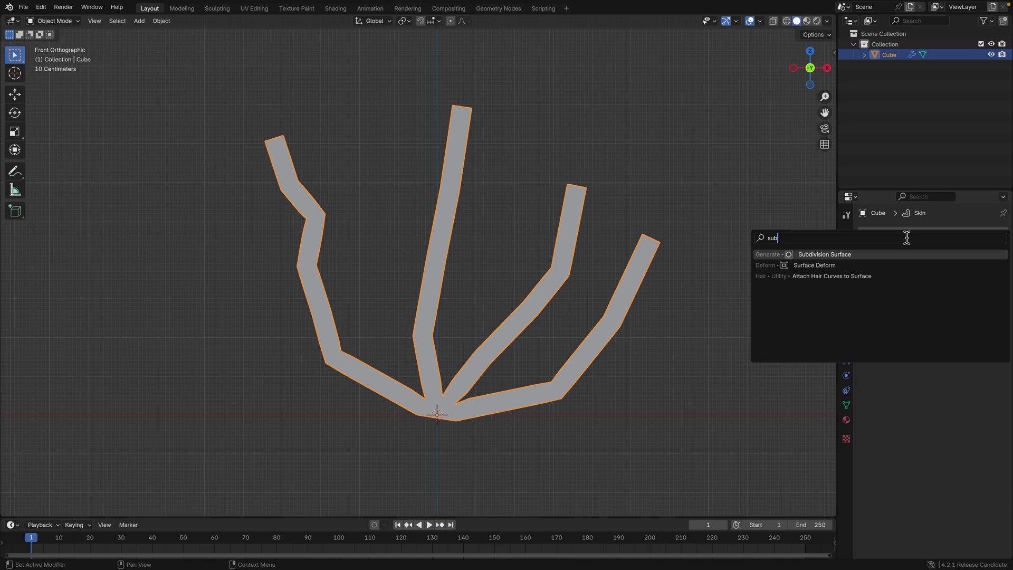
key("Return")
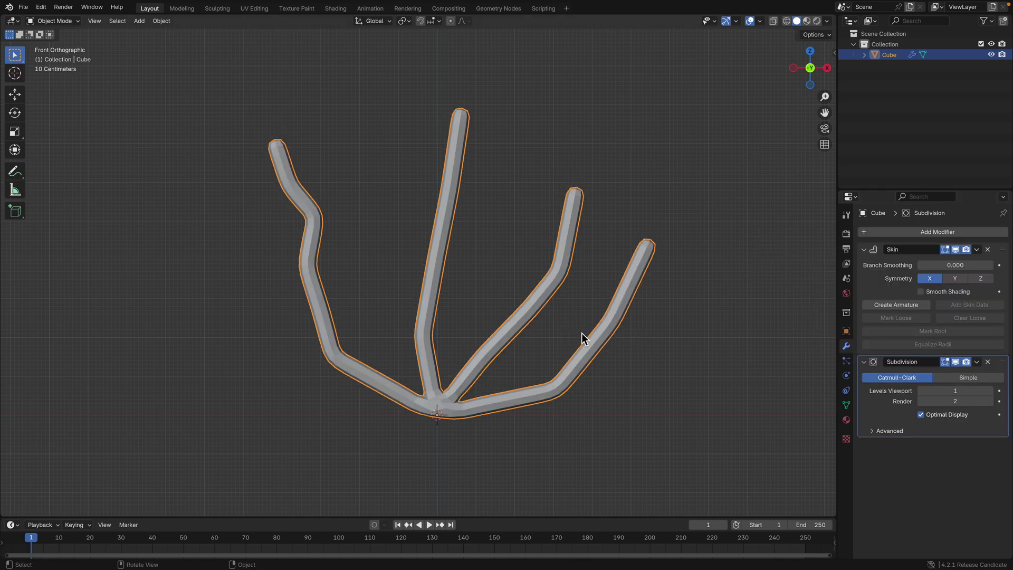
left_click(932, 291)
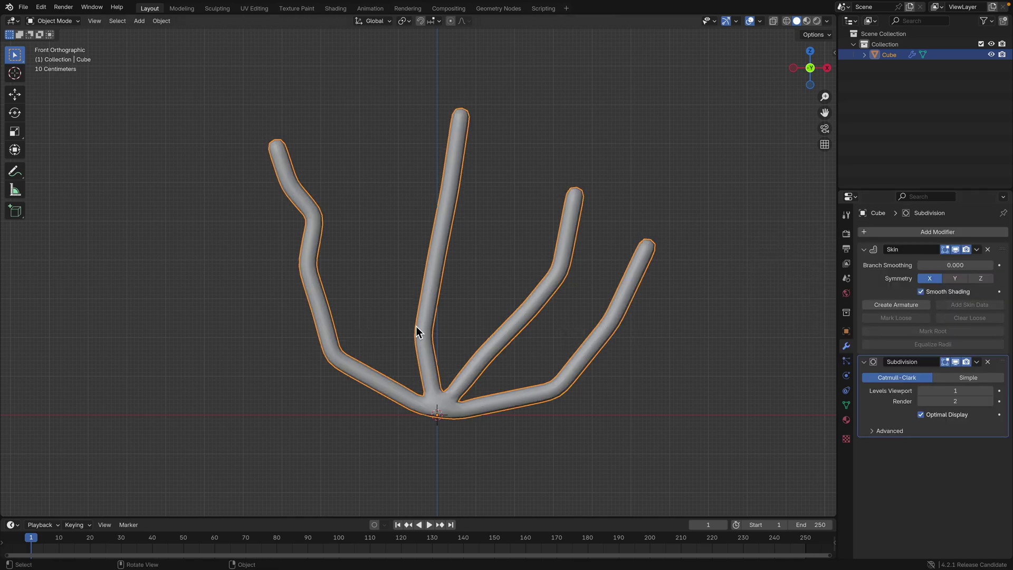
In Edit Mode, move vertices in the upper part of the leftmost branch to straighten its kinks.
scroll(415, 325, "up", 1)
key("Tab")
key("c")
left_click(280, 195)
key("Escape")
key("g")
left_click(321, 248)
left_click(224, 108)
key("g")
left_click(248, 158)
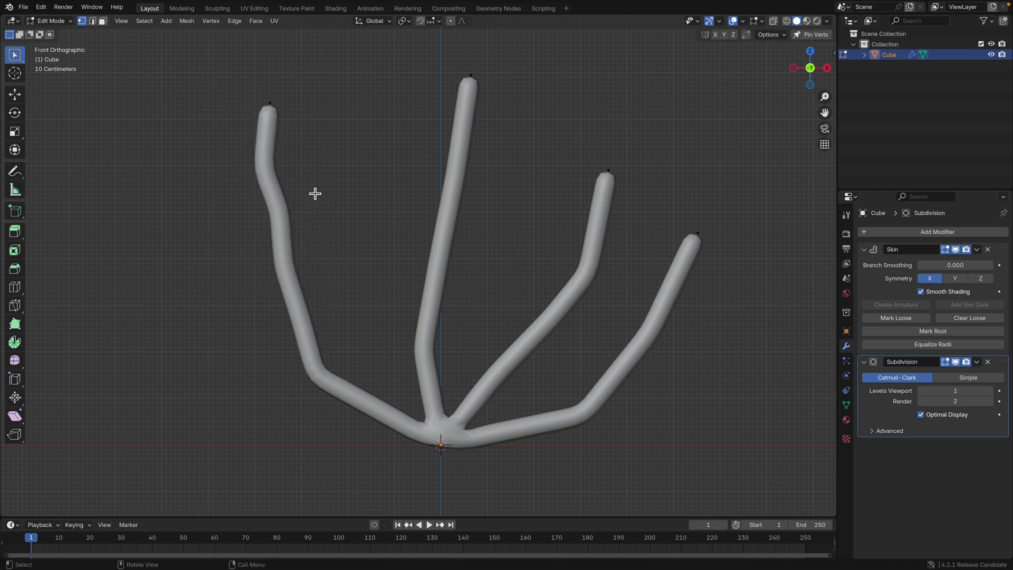
Thicken the skin slightly at the upper and middle joints of the leftmost branch.
key("g")
left_click(332, 200)
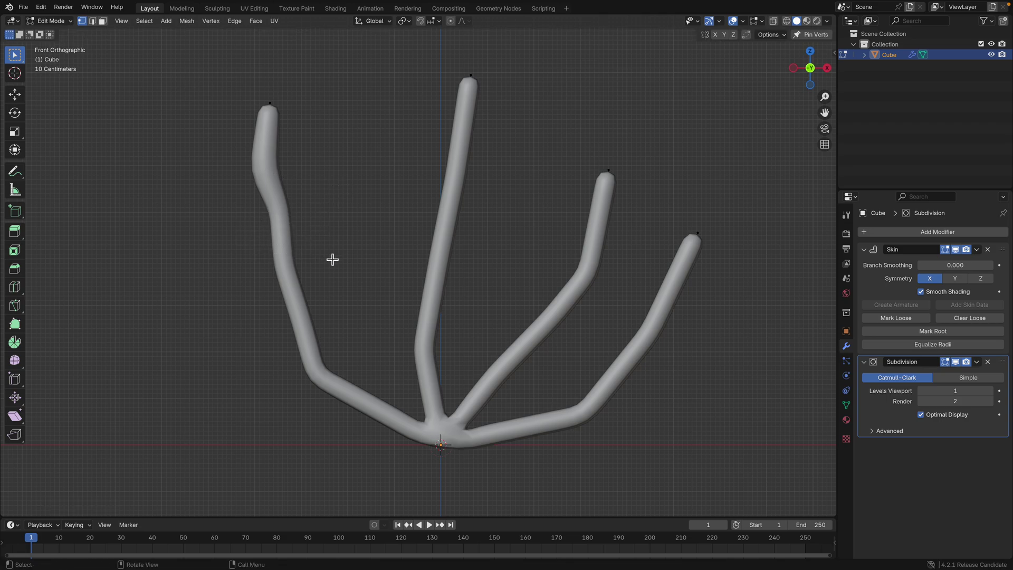
left_click_drag(253, 208, 354, 296)
key("ctrl+a")
left_click(352, 301)
key("Escape")
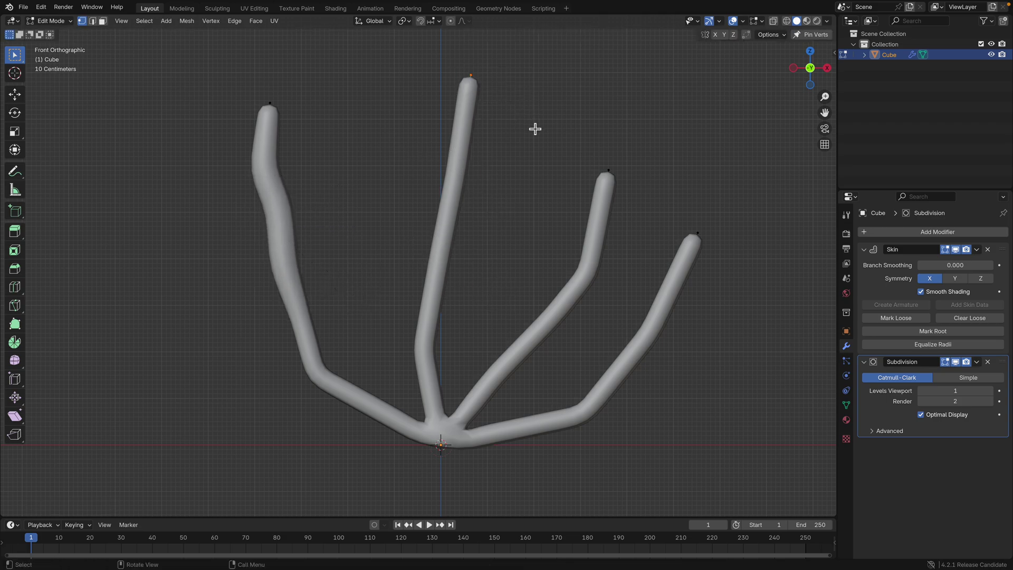
Move the joint below the second branch's tip to the left to bend the upper part.
left_click(448, 211)
key("g")
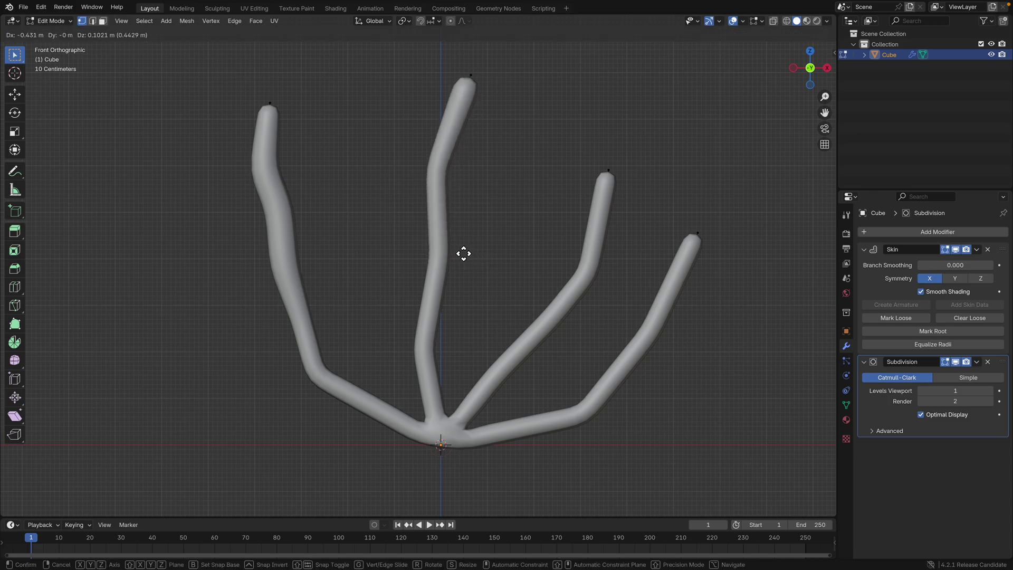
left_click(464, 253)
Enlarge the skin radius at the tips and joints of the two rightmost branches.
left_click(607, 173)
key("ctrl+a")
left_click(642, 232)
key("ctrl+a")
left_click(669, 274)
left_click(697, 234)
left_click(717, 276)
left_click_drag(587, 367, 646, 457)
left_click_drag(574, 394, 628, 448)
key("ctrl+a")
left_click(513, 351)
From an angled perspective view, move joints of the second branch and the third branch's tip to give them depth.
mouse_move(496, 346)
middle_mouse_down()
mouse_move(420, 346)
mouse_move(397, 228)
middle_mouse_up()
left_click_drag(395, 226, 506, 345)
middle_click_drag(505, 346, 470, 339)
key("g")
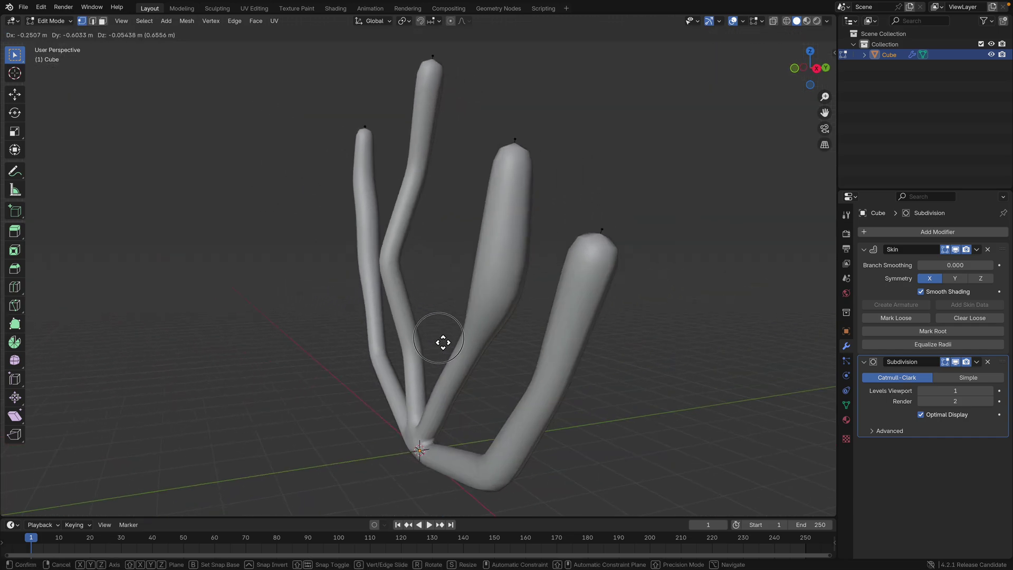
left_click(399, 271)
left_click_drag(404, 152, 446, 189)
key("g")
left_click(414, 174)
left_click_drag(505, 120, 533, 157)
key("g")
left_click(508, 173)
left_click_drag(452, 253, 554, 328)
key("g")
left_click(507, 321)
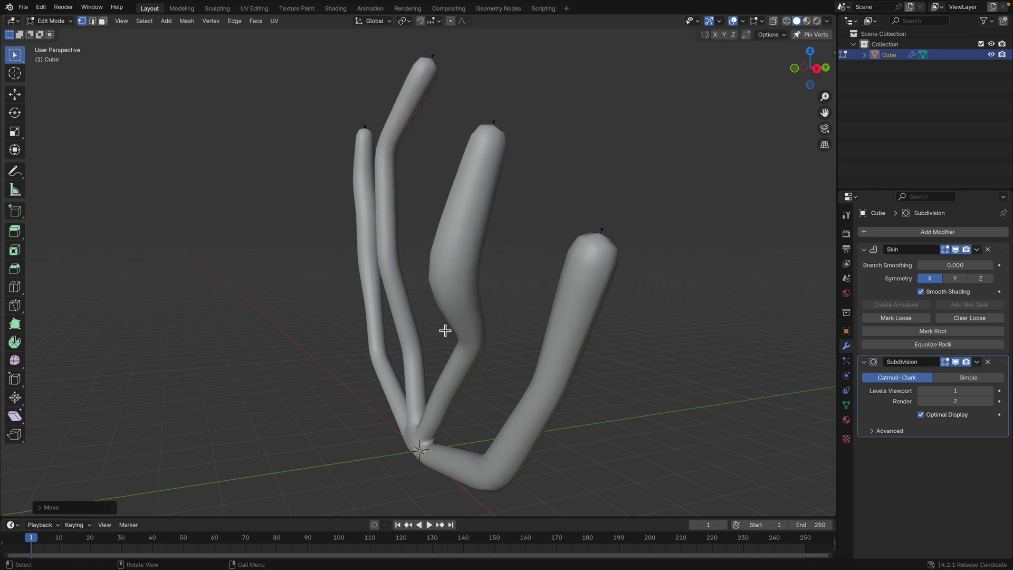
key("ctrl+z")
Move the rightmost branch's tip and its two lower joints to spread it out in depth, and leave Edit Mode.
middle_click_drag(570, 292, 596, 227)
left_click_drag(606, 218, 685, 267)
key("g")
left_click(700, 270)
left_click_drag(563, 339, 620, 422)
key("g")
left_click(666, 442)
left_click_drag(494, 423, 543, 469)
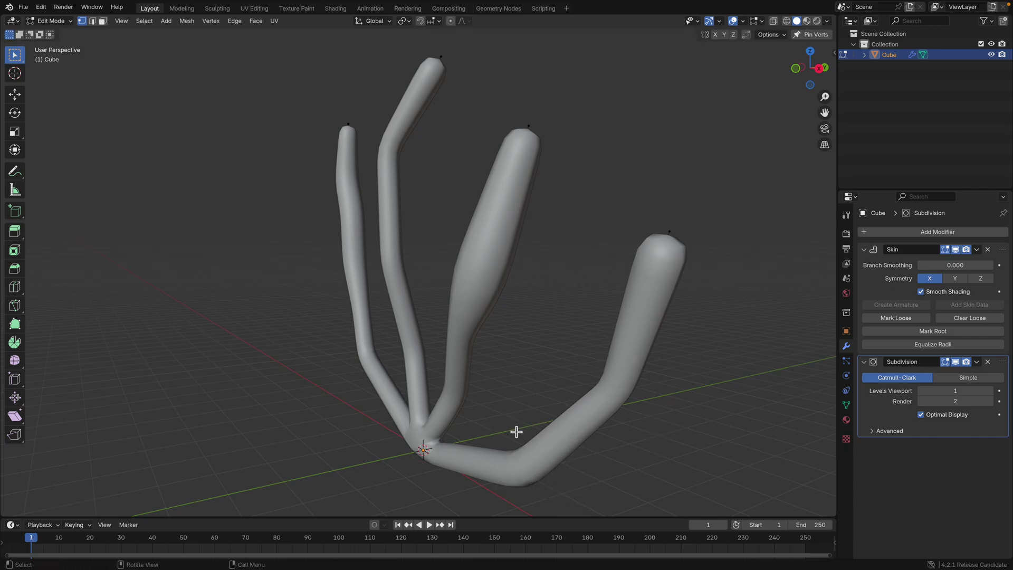
middle_click_drag(523, 443, 593, 420)
key("g")
left_click(595, 420)
left_click_drag(249, 227, 320, 309)
key("Tab")
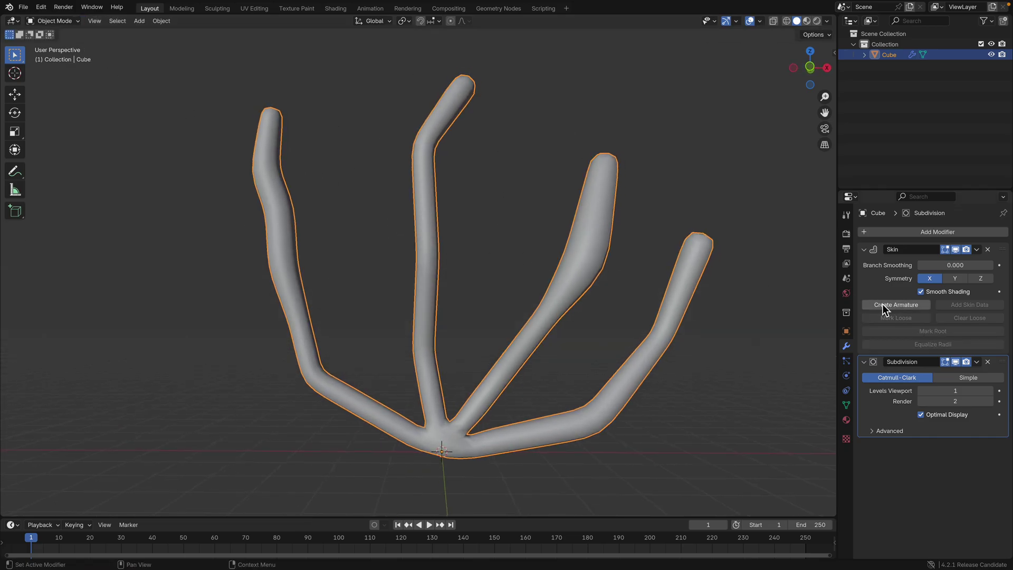
Return to the front orthographic view and save the handplant file.
left_click_drag(902, 189, 897, 168)
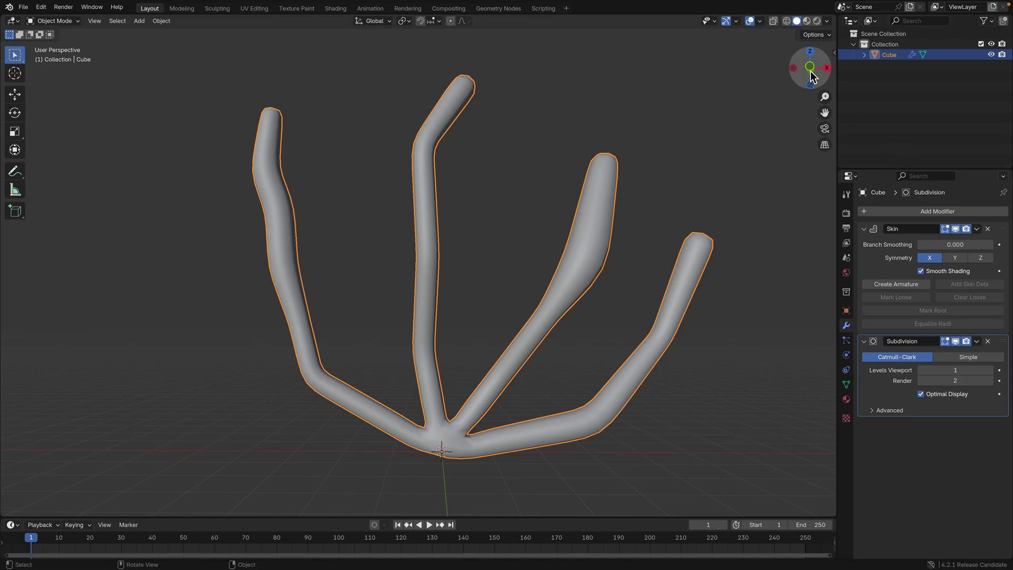
left_click(801, 71)
key("ctrl+s")
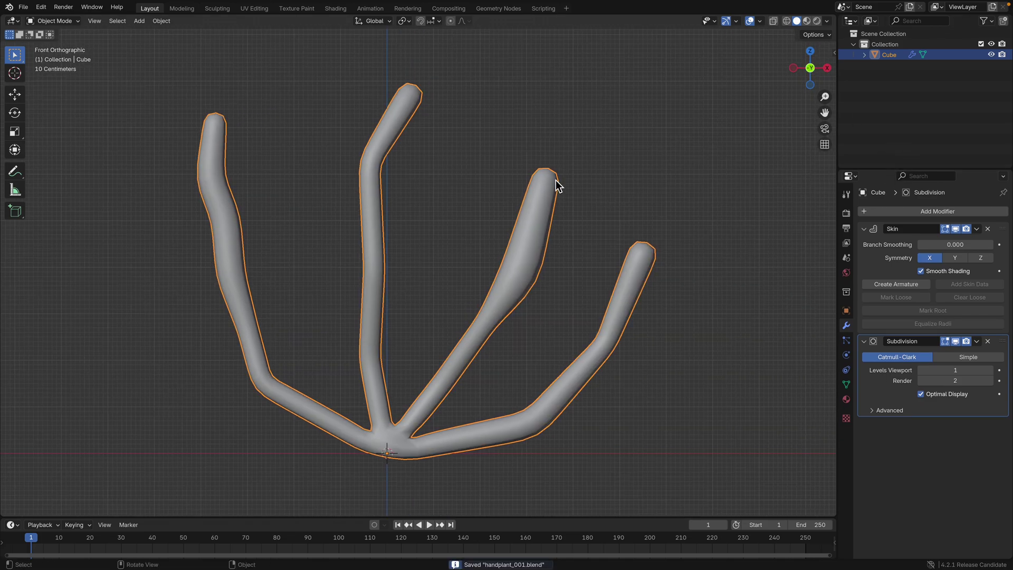
left_click(23, 7)
left_click(59, 86)
Create an armature from the Skin modifier and reselect the branch mesh.
left_click(889, 284)
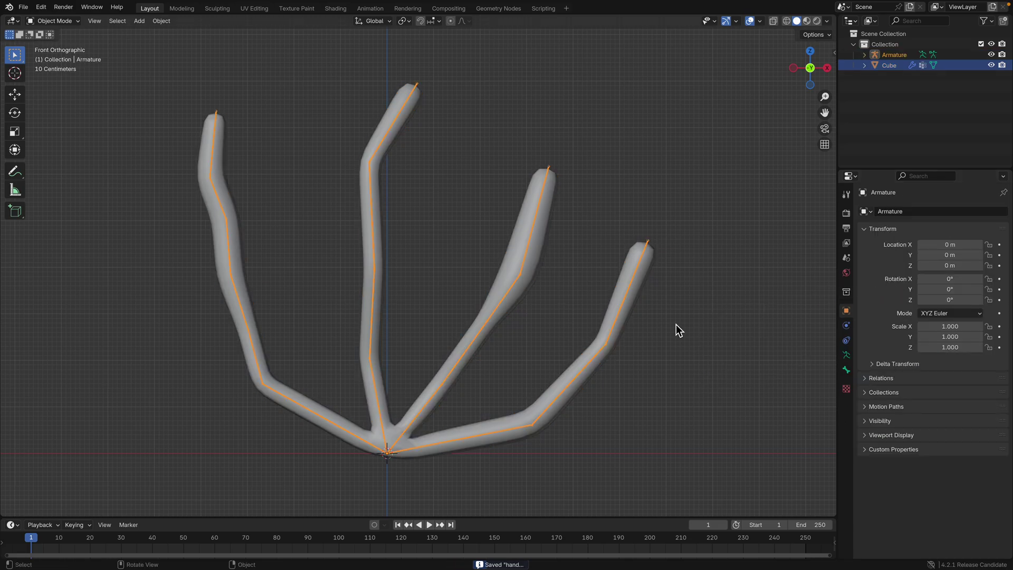
left_click(566, 218)
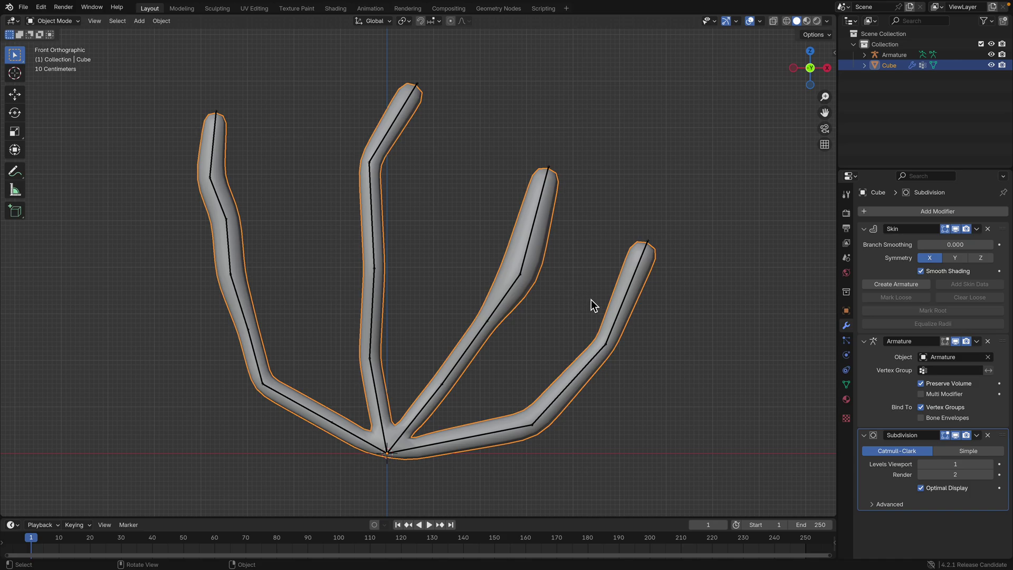
Convert the branch object to a mesh, baking its Skin, Armature and Subdivision modifiers into the geometry.
left_click(558, 209)
right_click(560, 208)
mouse_move(561, 201)
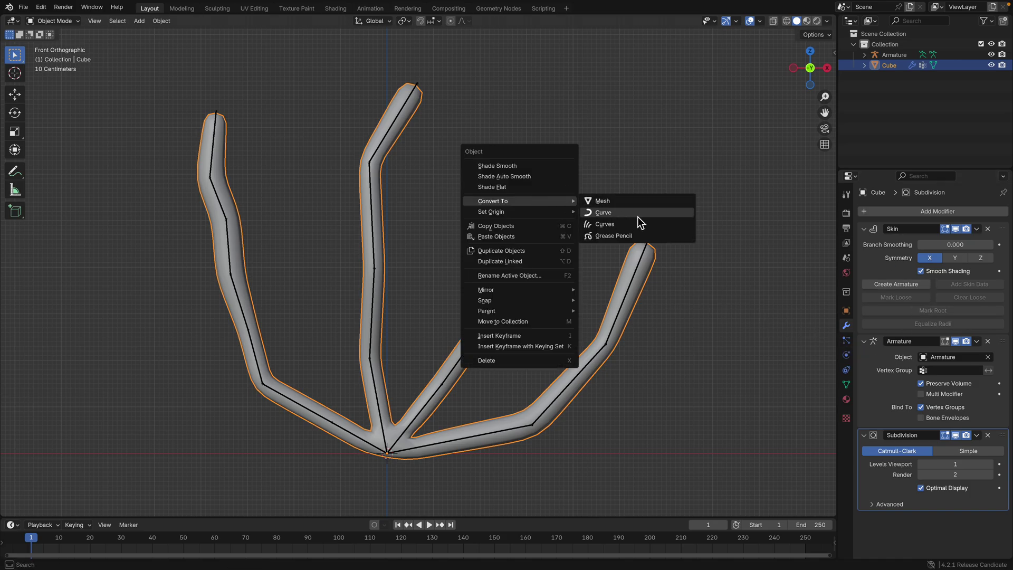
left_click(620, 207)
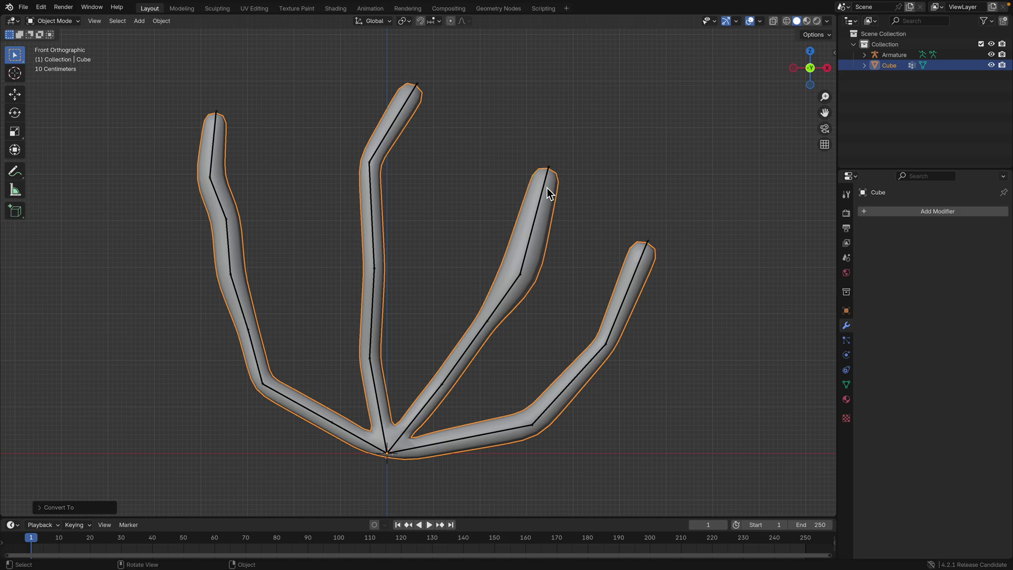
key("ctrl+z")
key("ctrl+shift+z")
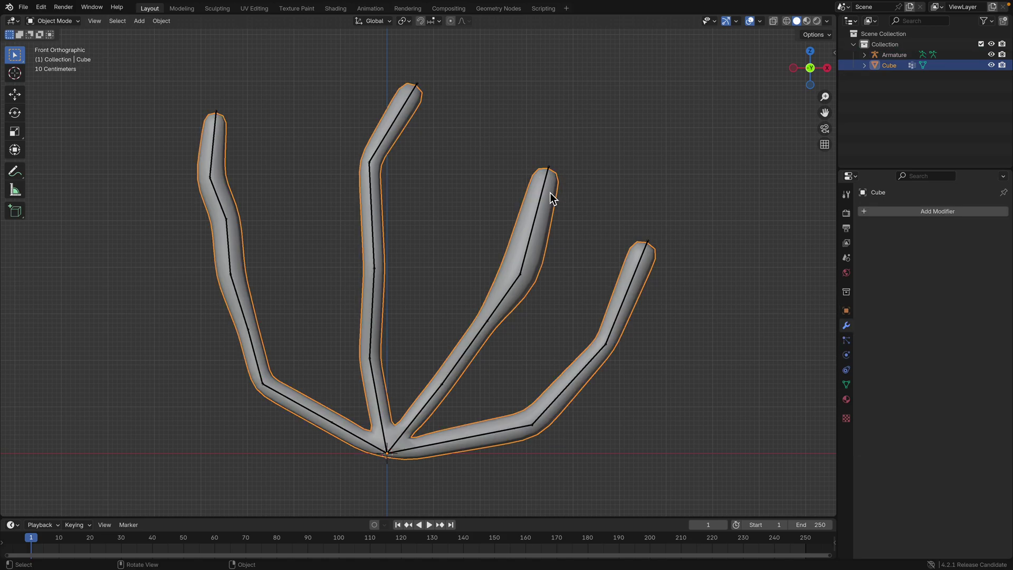
Parent the branch mesh to the armature using Armature Deform with Automatic Weights.
left_click(548, 190, "shift")
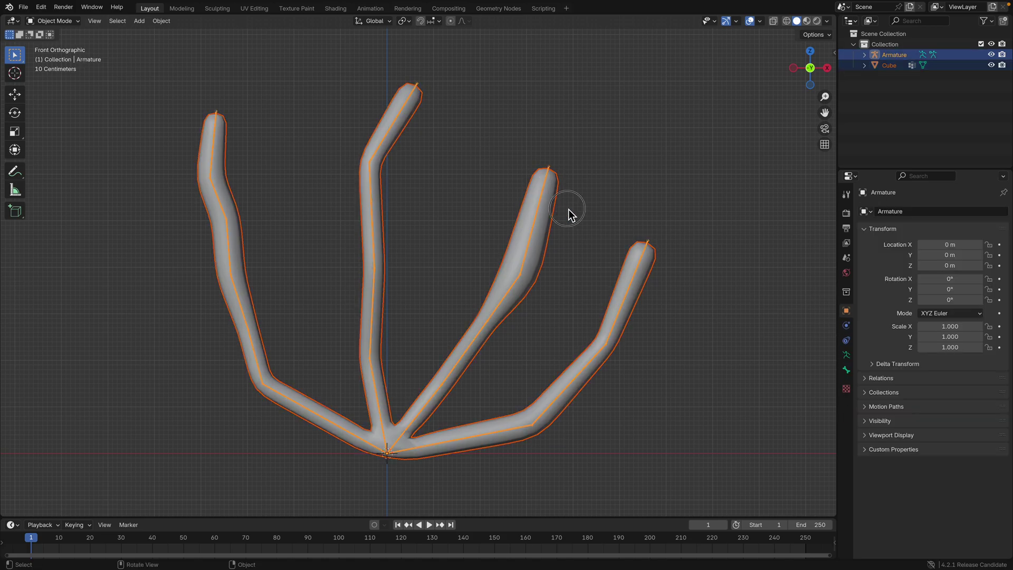
key("ctrl+z")
key("ctrl+shift+z")
key("super+p")
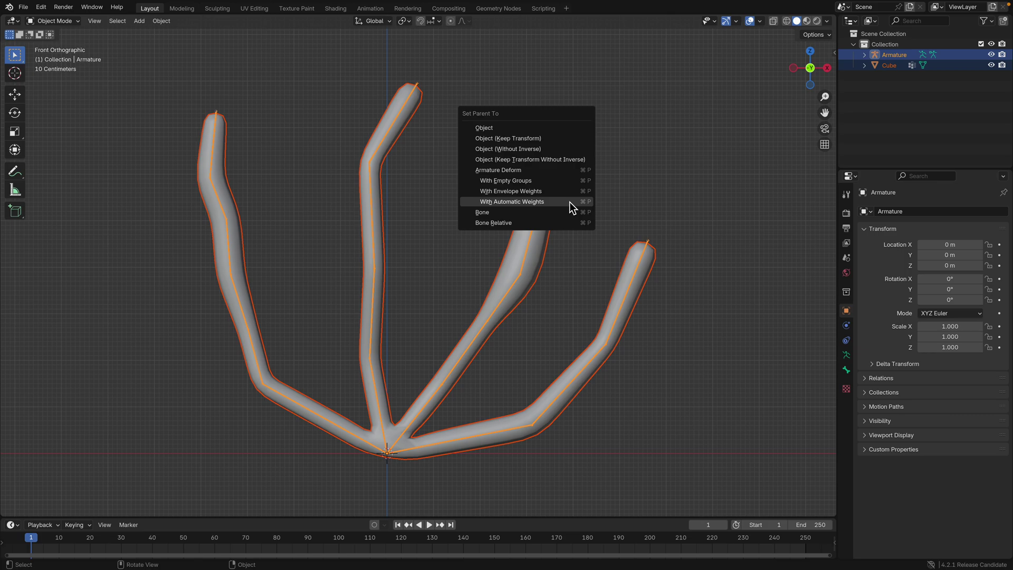
left_click(531, 201)
Switch the armature to Pose Mode and test-rotate the third branch's tip bone and a middle bone of the second branch.
left_click(74, 21)
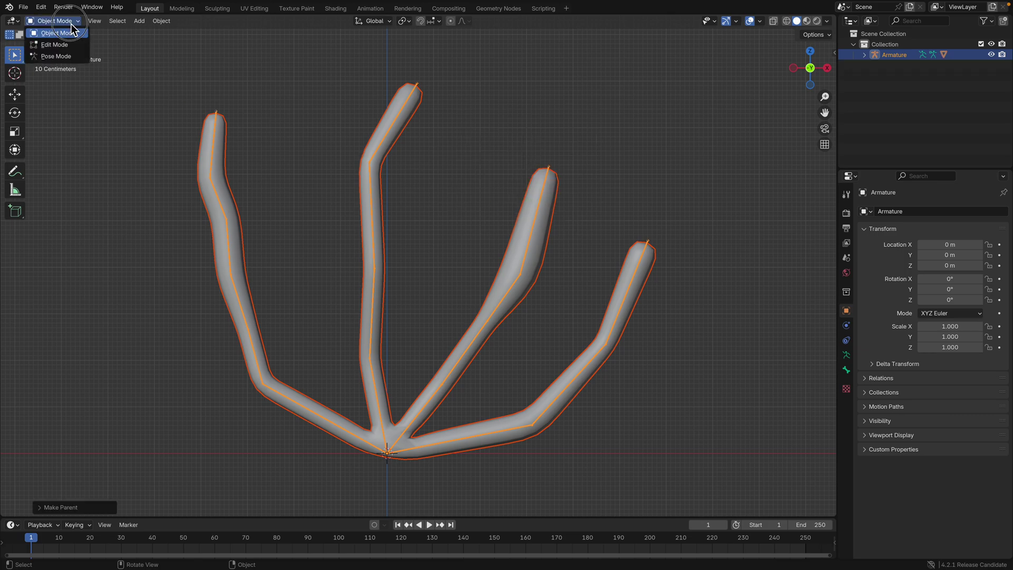
left_click(77, 56)
left_click(534, 237)
key("r")
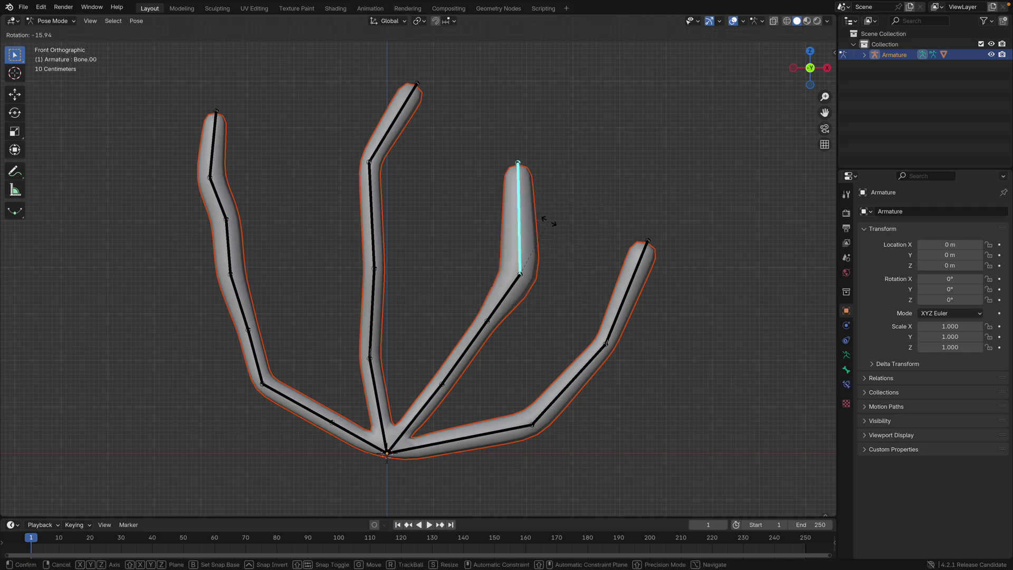
key("Escape")
left_click(372, 228)
key("r")
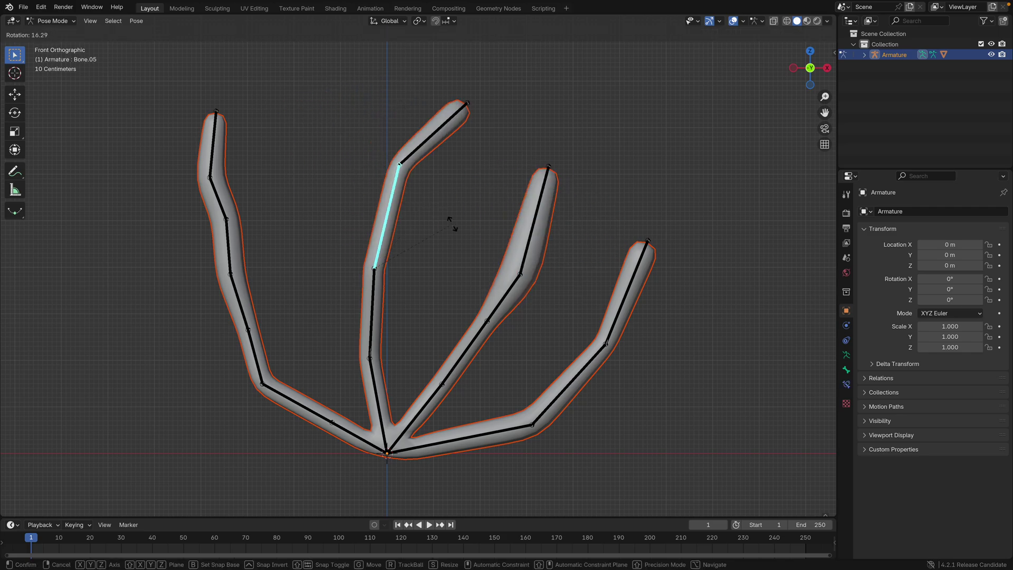
key("Escape")
Test-rotate a middle bone of the leftmost branch and return to Object Mode.
key("c")
key("Escape")
left_click(232, 232)
key("r")
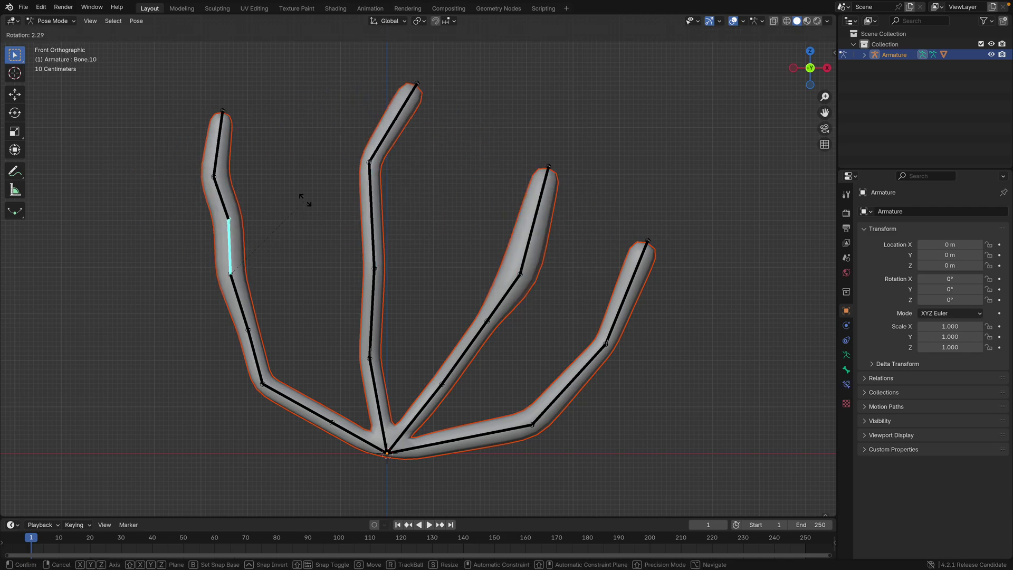
key("Escape")
left_click(52, 20)
left_click(58, 30)
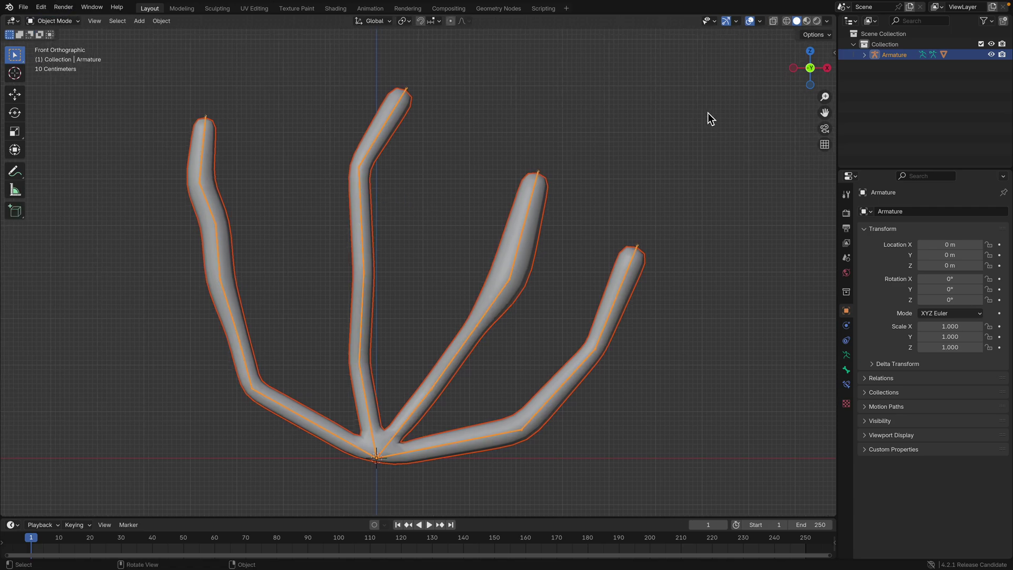
Select only the armature, enter its Edit Mode and apply KIRI Rig Tools' Auto IK to the leftmost branch's tip bone.
left_click(376, 147)
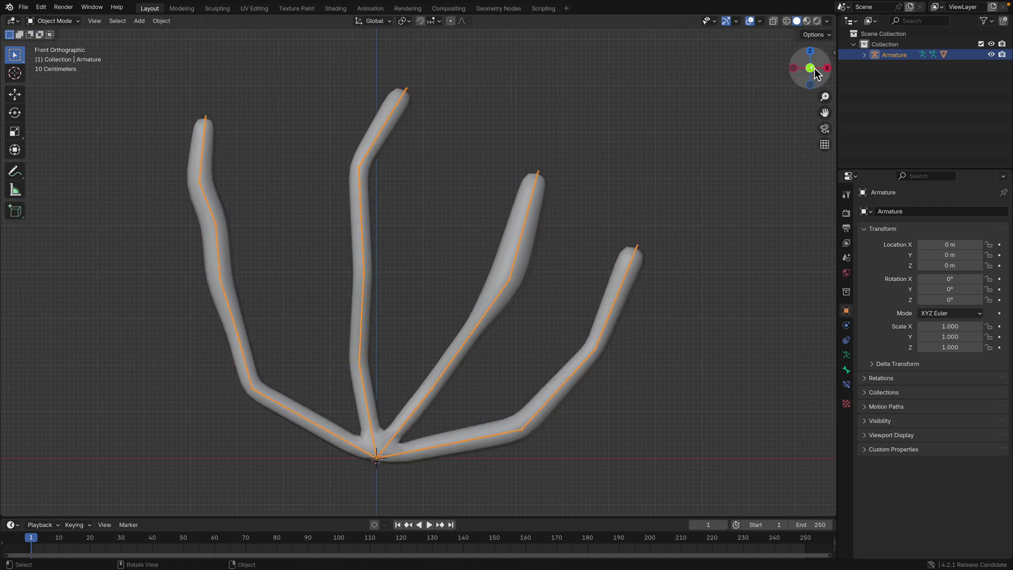
left_click(837, 56)
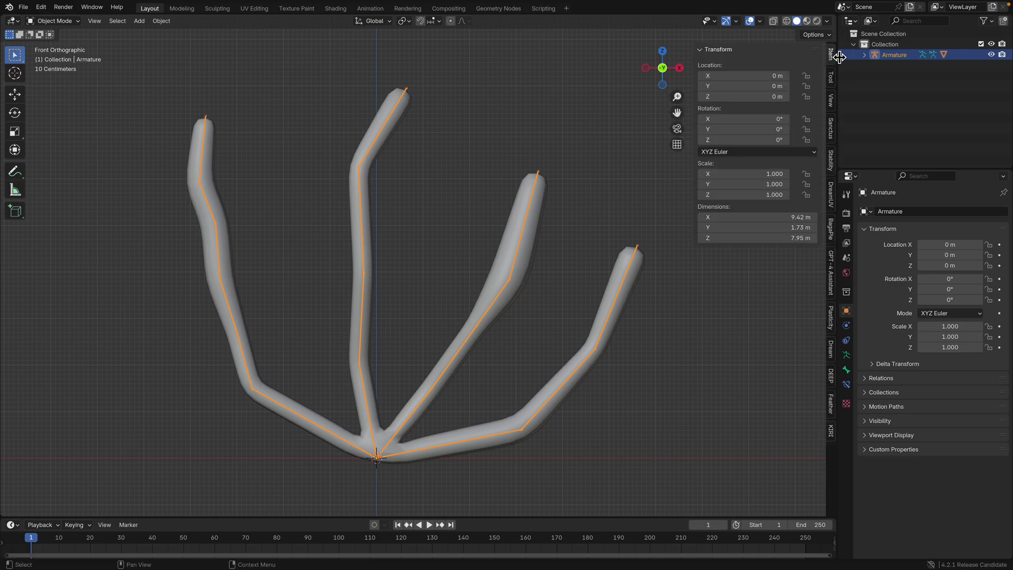
left_click(831, 429)
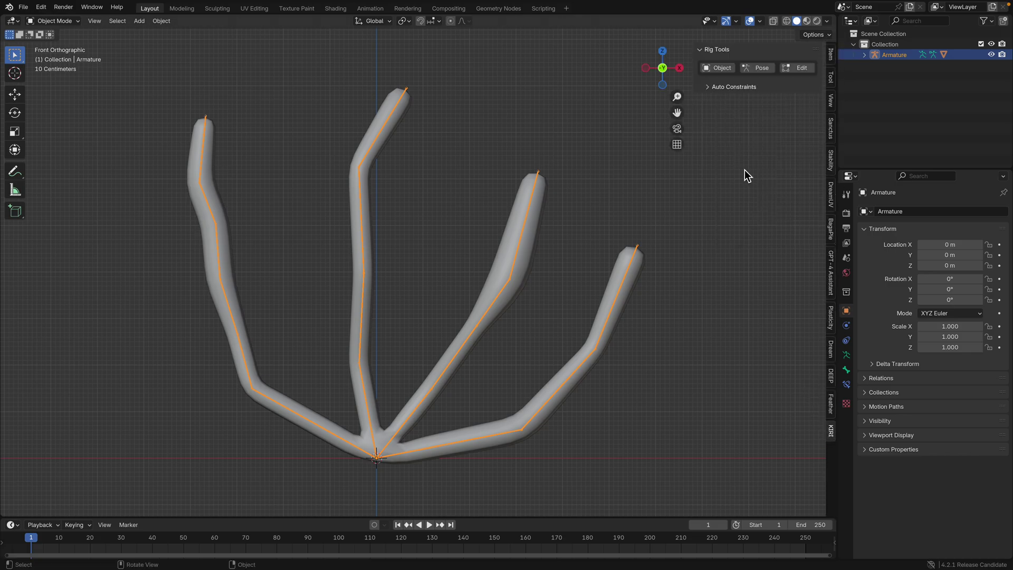
left_click(722, 87)
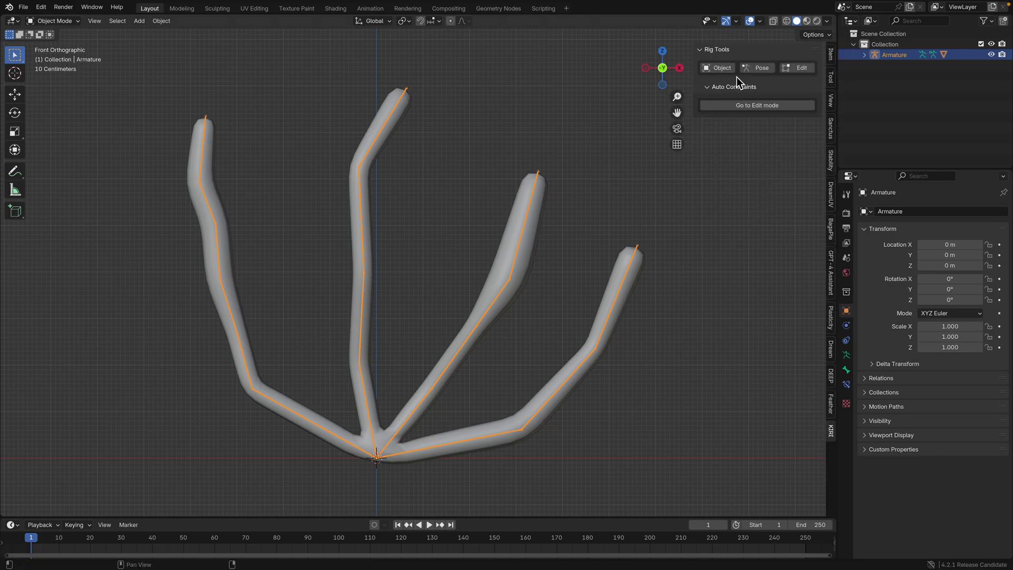
left_click(748, 106)
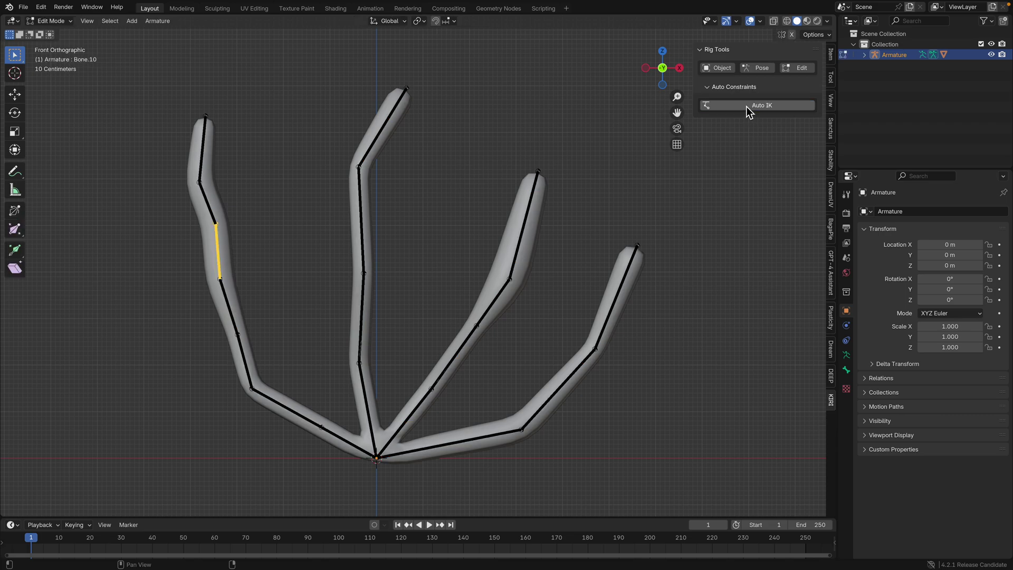
left_click(210, 154)
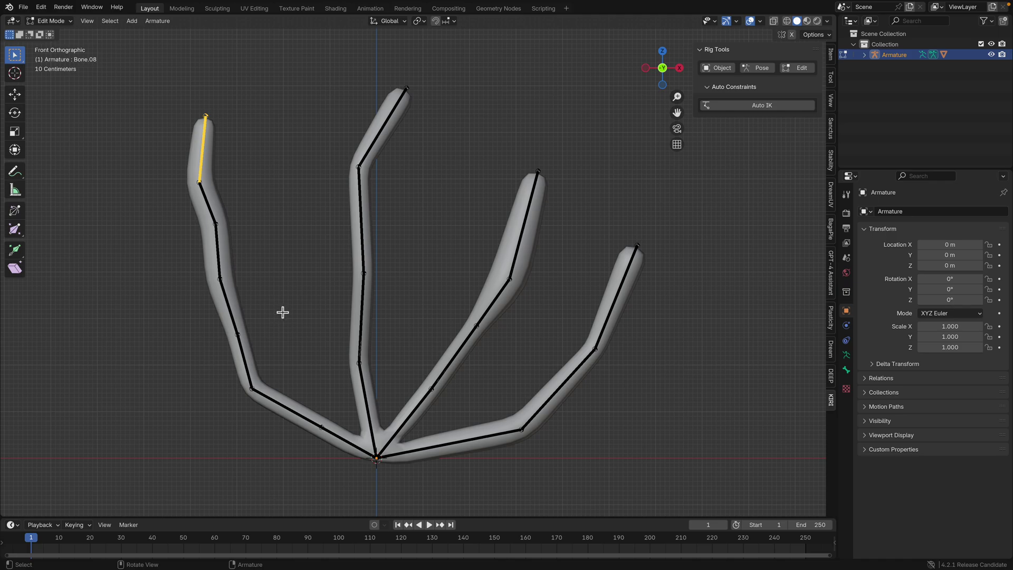
left_click(736, 108)
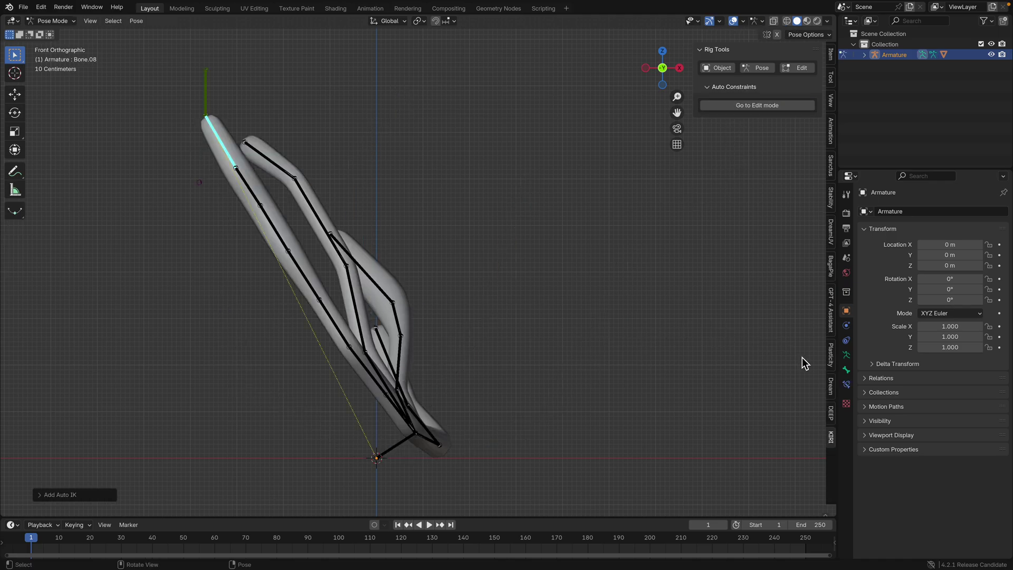
Bring up the IK bone constraint of the leftmost branch's tip bone and widen the properties area.
left_click(847, 357)
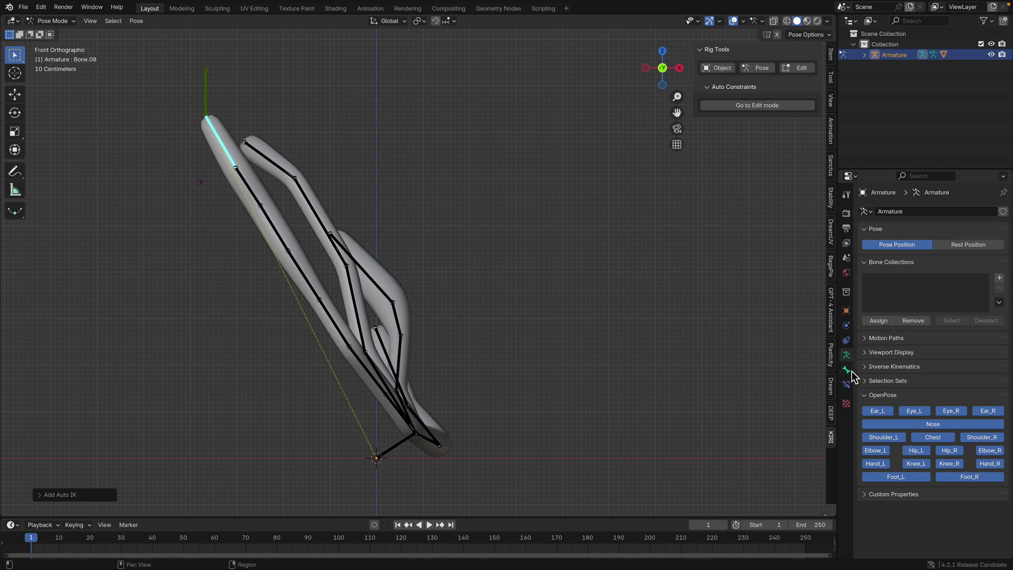
left_click(850, 365)
middle_click_drag(480, 315, 353, 243)
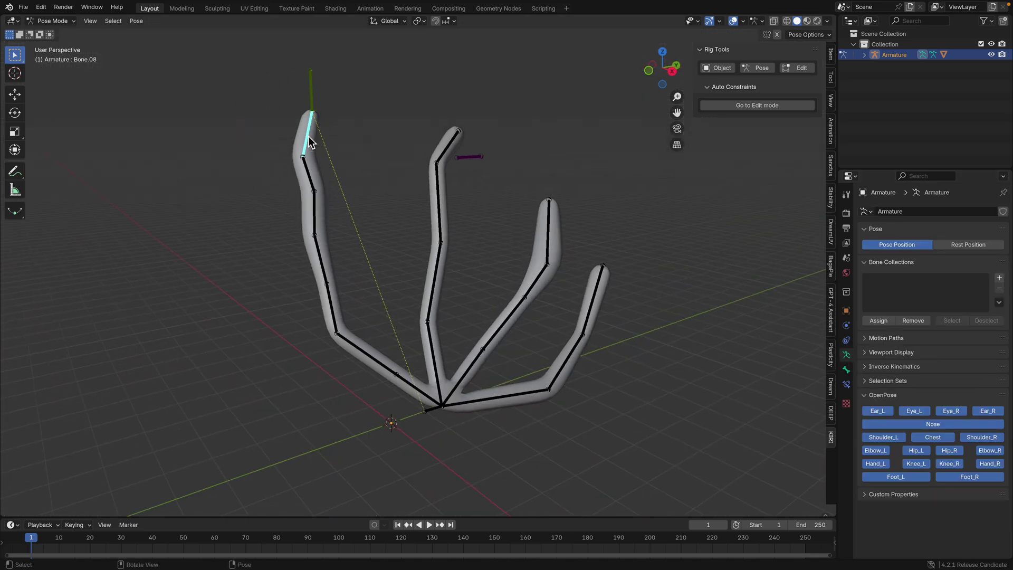
left_click(847, 367)
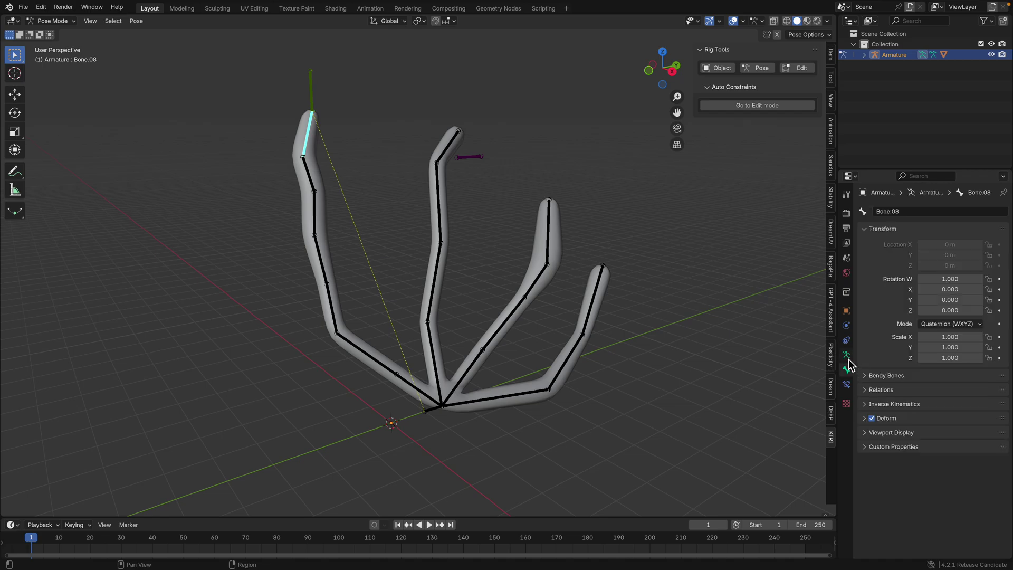
left_click(848, 340)
left_click(847, 326)
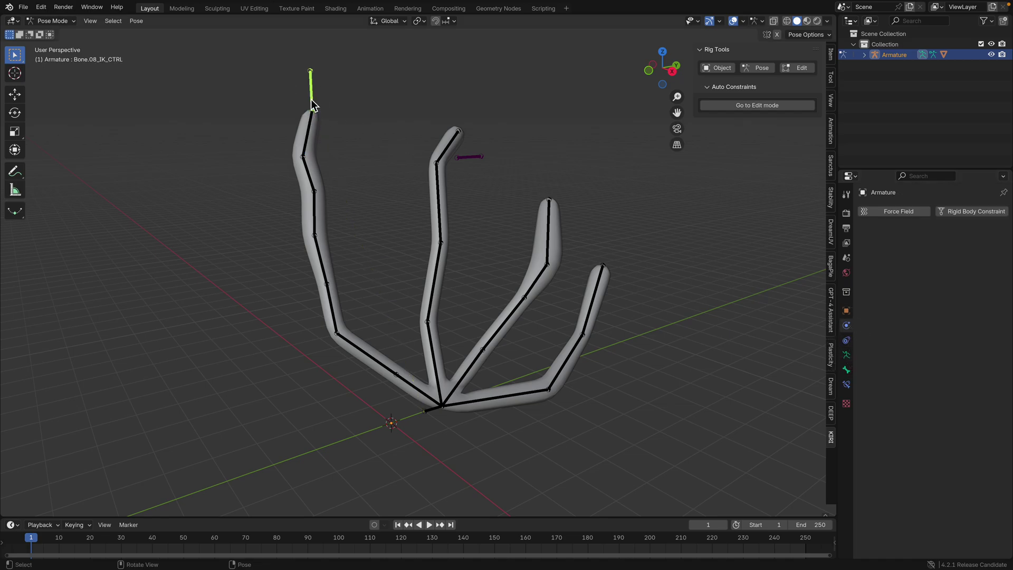
left_click(847, 369)
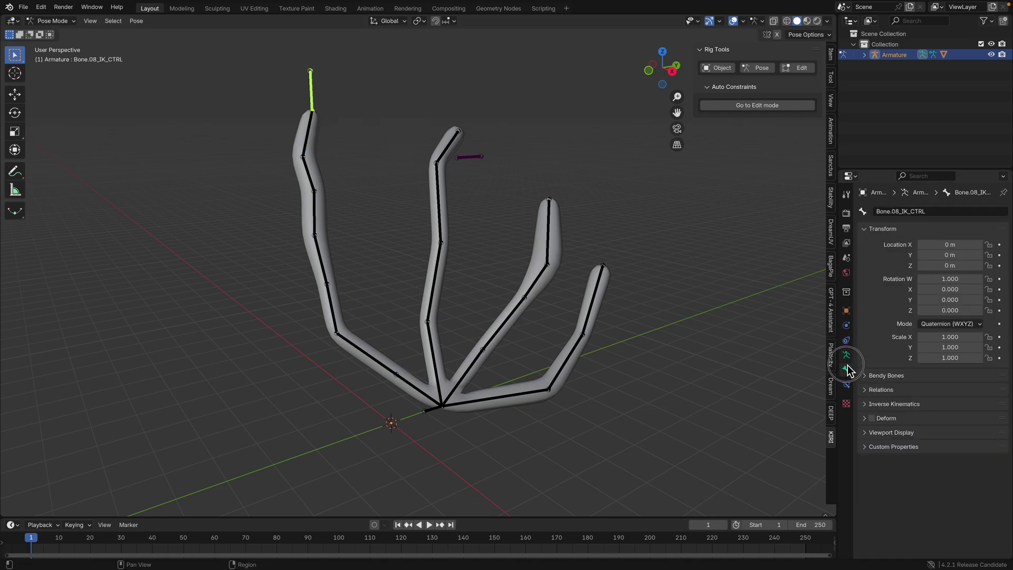
left_click(847, 355)
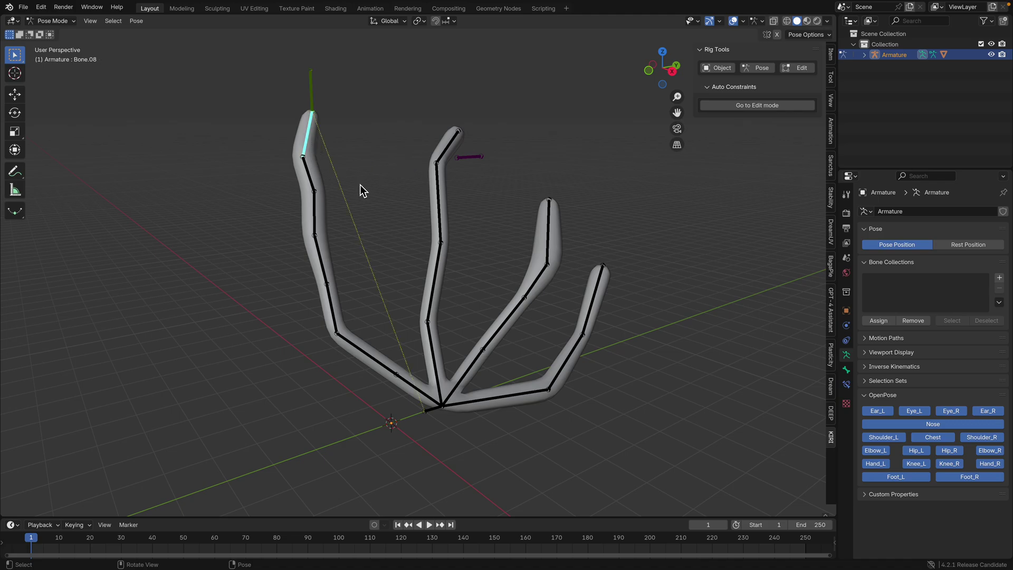
middle_click_drag(343, 224, 796, 354)
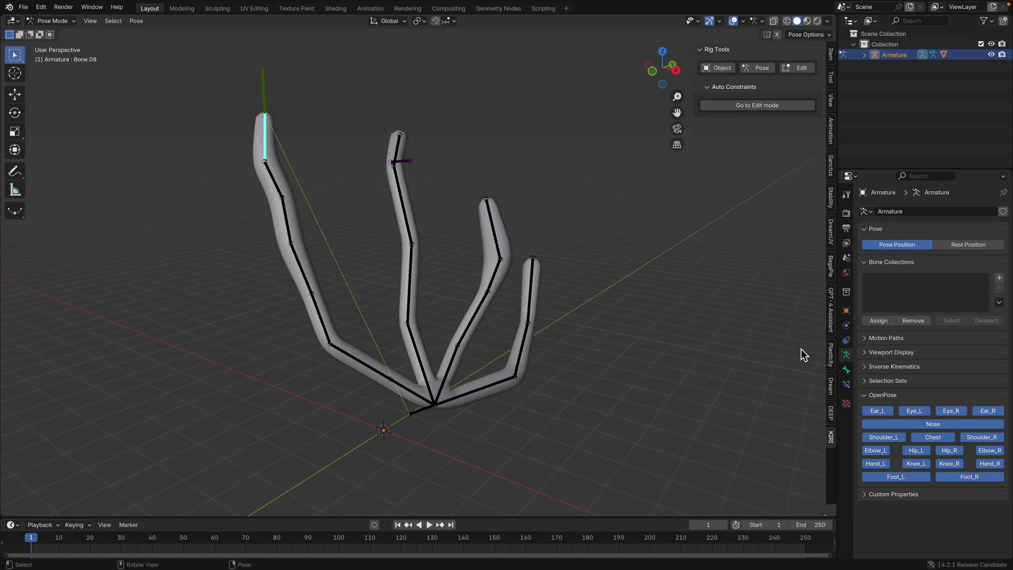
left_click(847, 369)
left_click(846, 384)
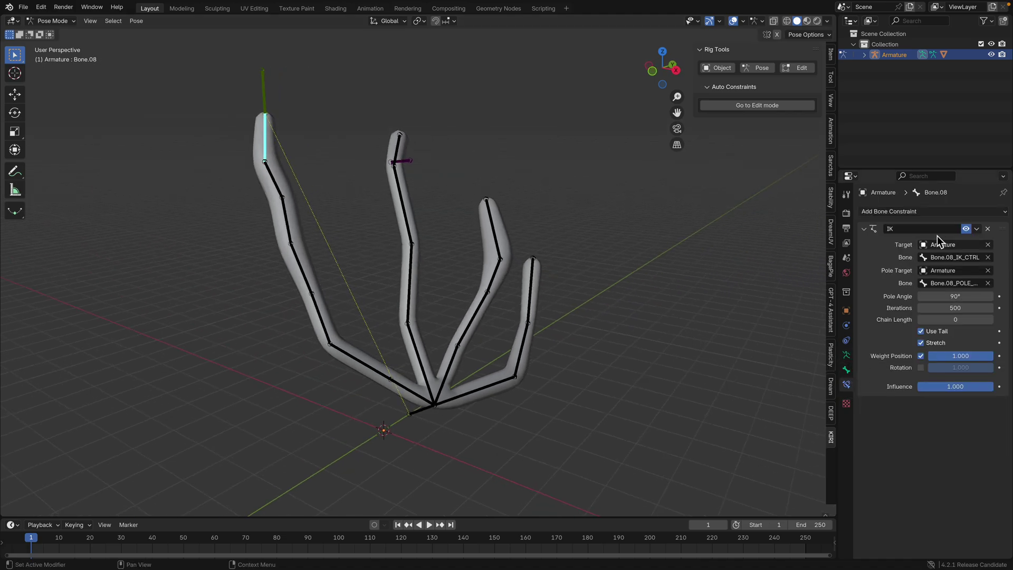
left_click_drag(840, 156, 766, 159)
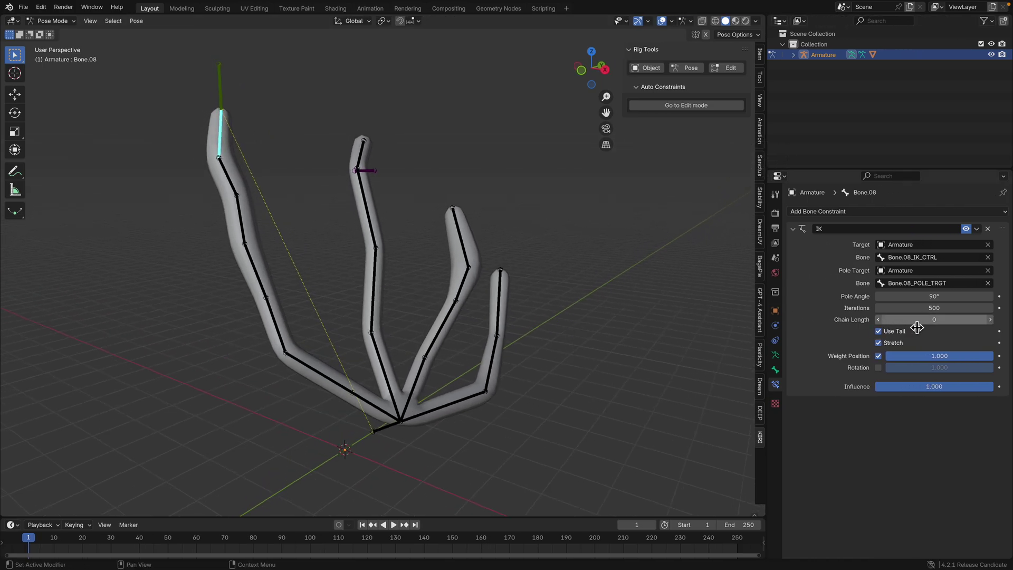
Set the IK constraint's chain length to 6 and its pole angle to about -88.2°.
left_click(990, 320)
left_click(990, 320)
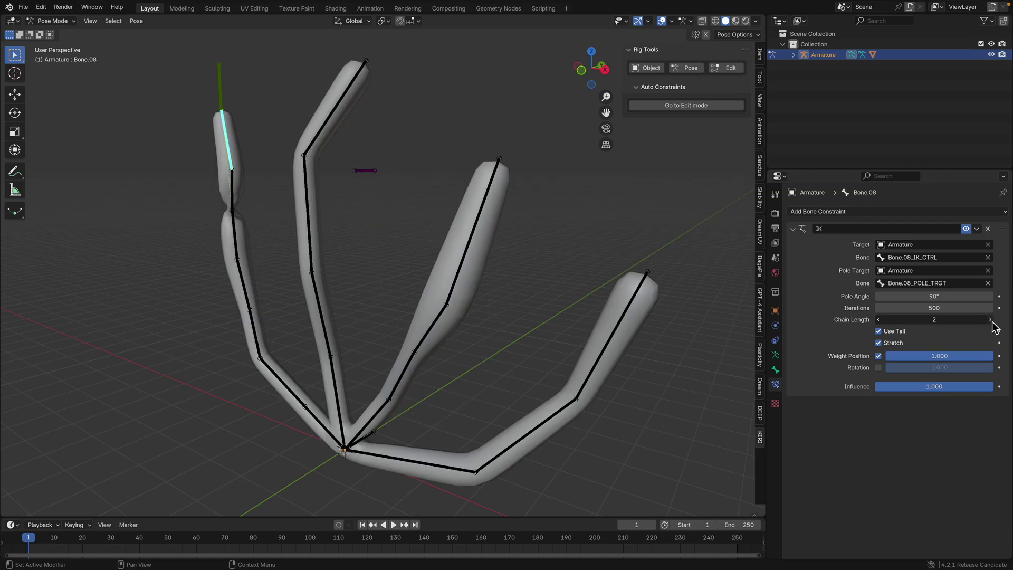
left_click(990, 319)
left_click(991, 320)
left_click(990, 320)
left_click(990, 319)
middle_click_drag(607, 317, 334, 235)
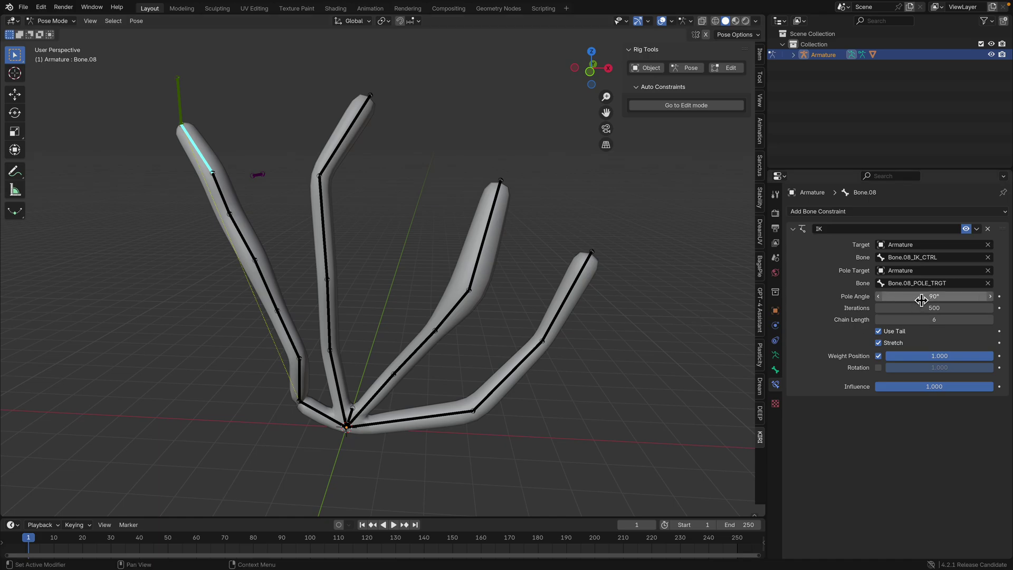
left_click_drag(924, 299, 858, 298)
middle_click_drag(338, 287, 437, 304)
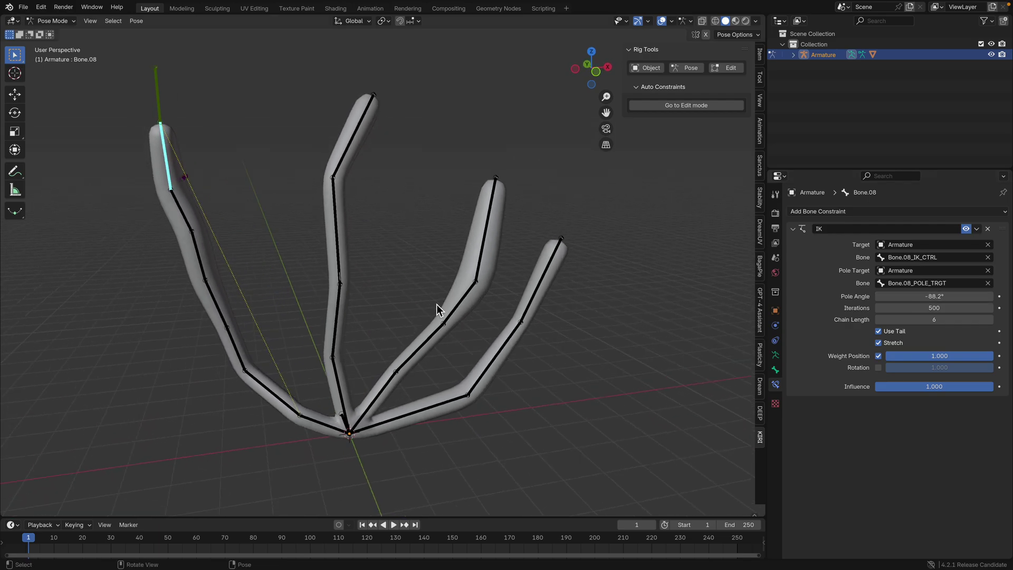
Pull the leftmost branch's IK control inward and down, and reposition its pole target toward the outer side of the branch.
left_click(356, 142)
middle_click_drag(355, 140, 212, 168)
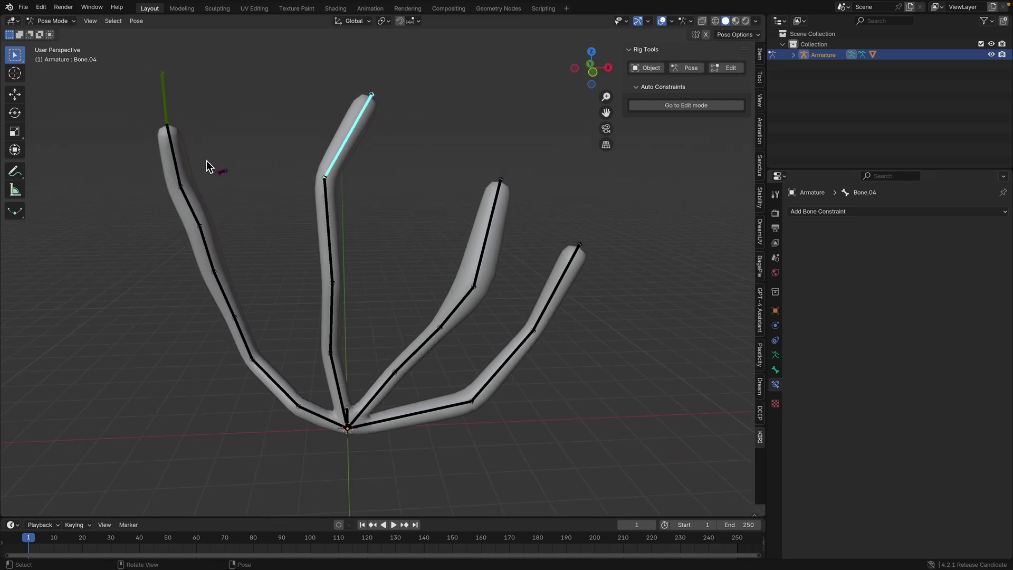
key("g")
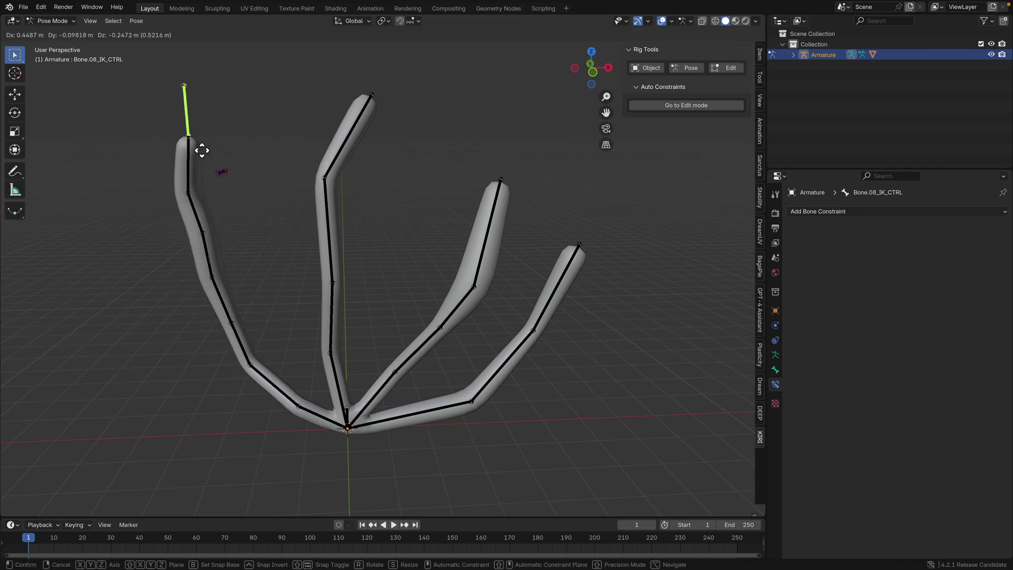
left_click(224, 176)
left_click(220, 173)
key("g")
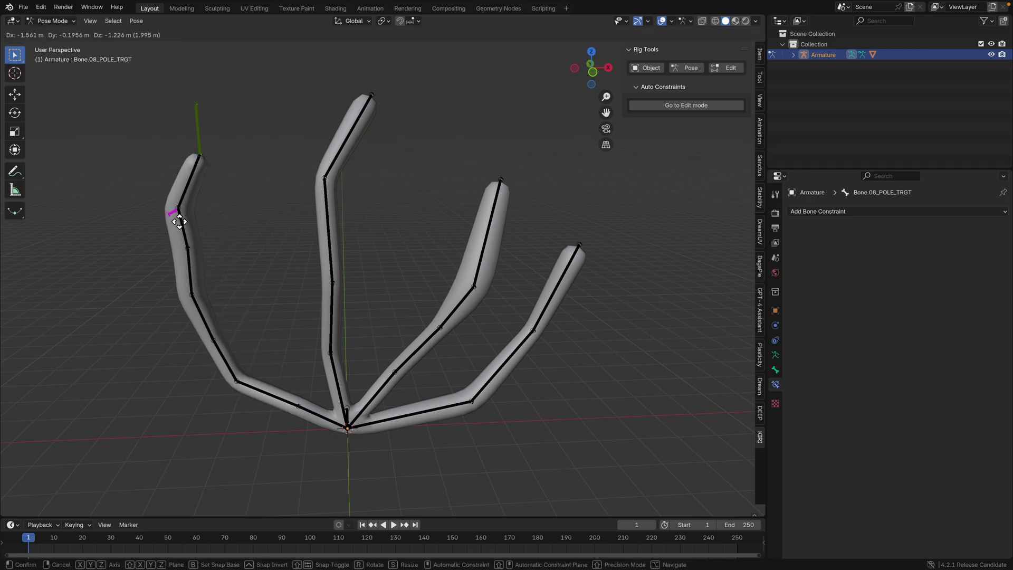
left_click(185, 213)
Move the IK control to test how the leftmost branch curls inward, and view the pose from another angle.
left_click(203, 152)
middle_click_drag(203, 151, 274, 244)
key("g")
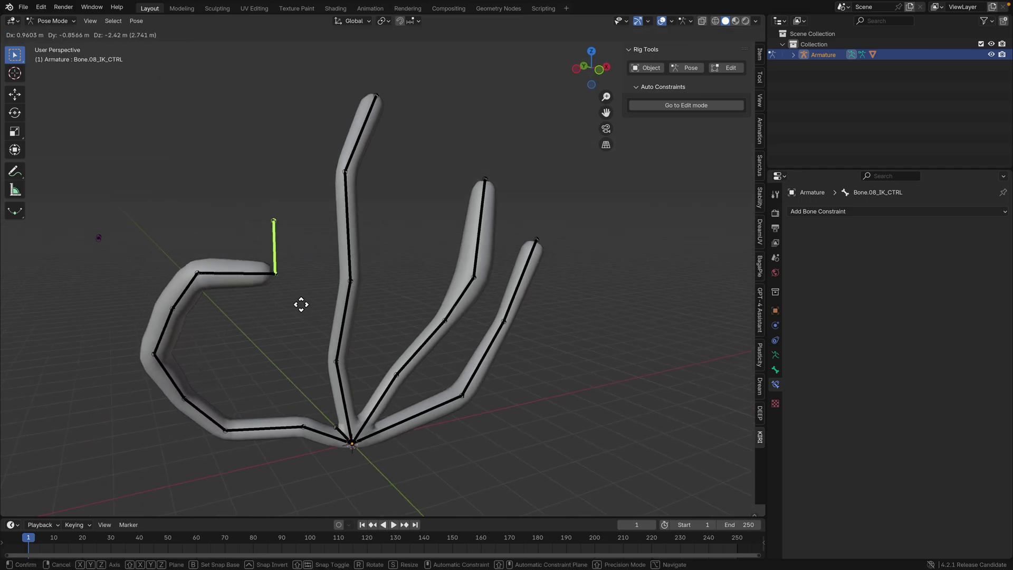
left_click(278, 227)
middle_click_drag(278, 227, 271, 237)
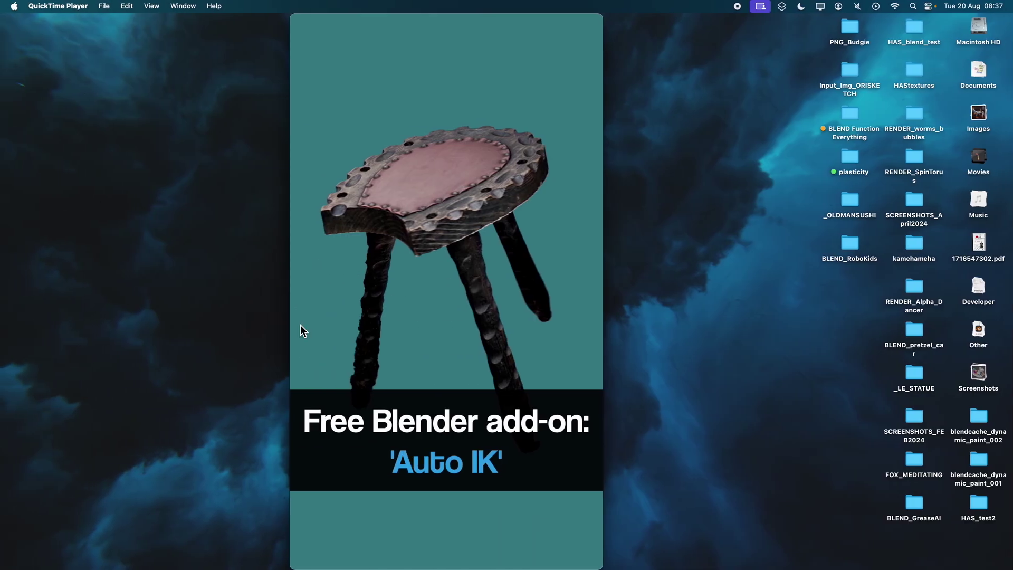
mouse_move(385, 459)
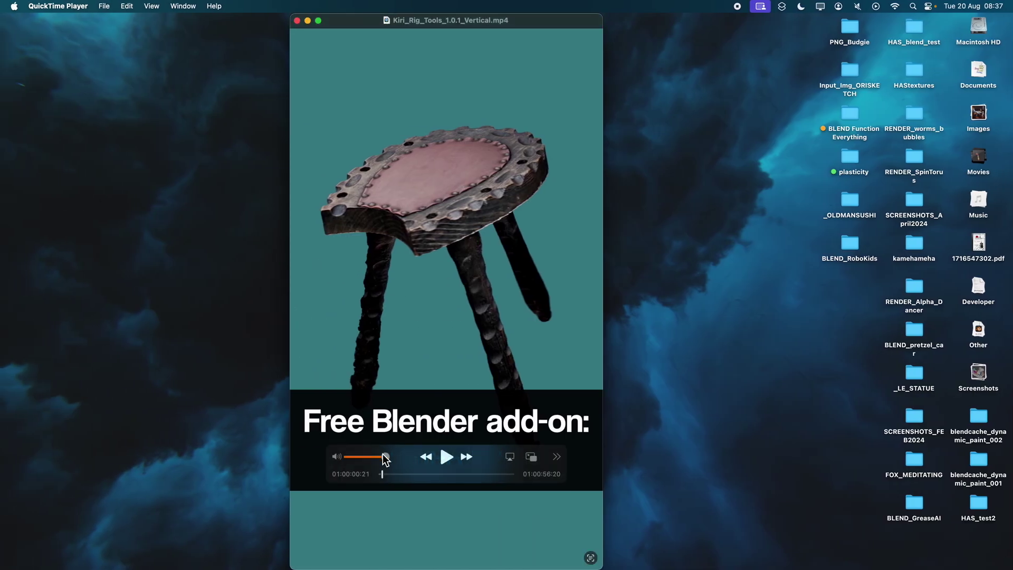
Skim the Kiri_Rig_Tools_1.0.1_Vertical.mp4 video in QuickTime Player up to its Auto Constraints part, and return to Blender.
left_click_drag(391, 476, 447, 471)
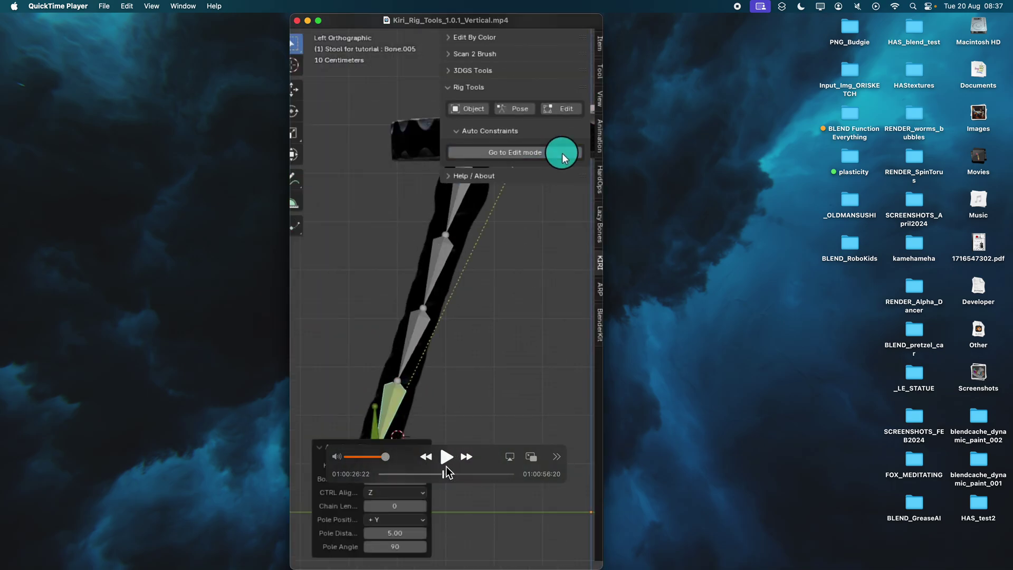
key("ctrl+Right")
key("ctrl+Right")
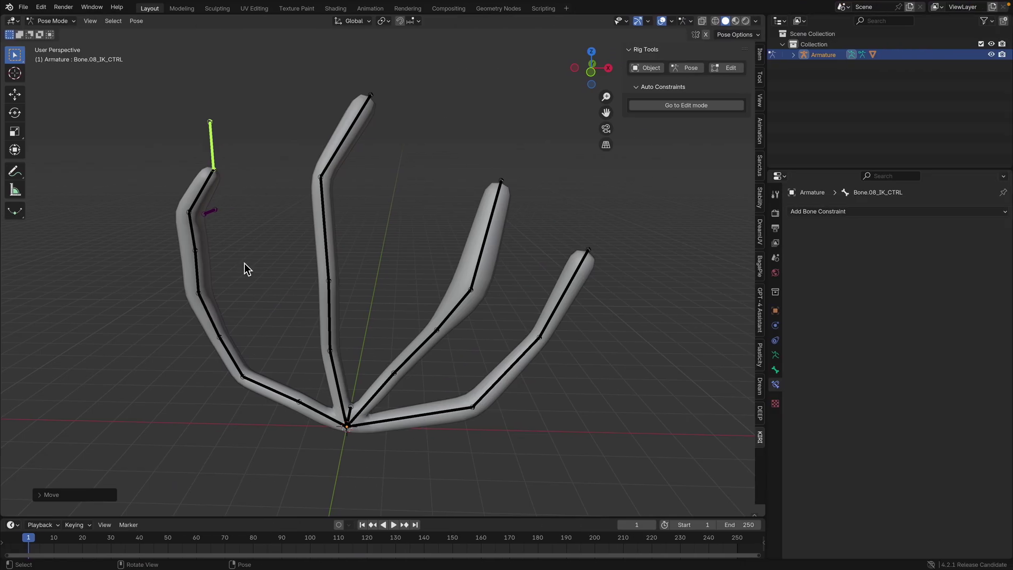
Move the leftmost branch's IK control toward the second branch, and place its pole target just inside the leftmost branch's curve.
key("g")
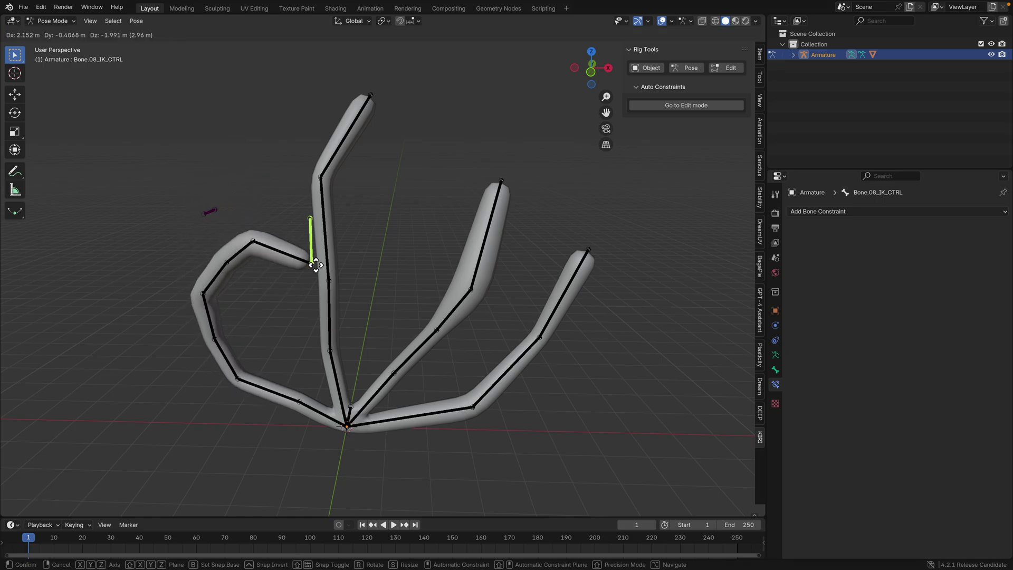
left_click(255, 165)
left_click(211, 212)
key("g")
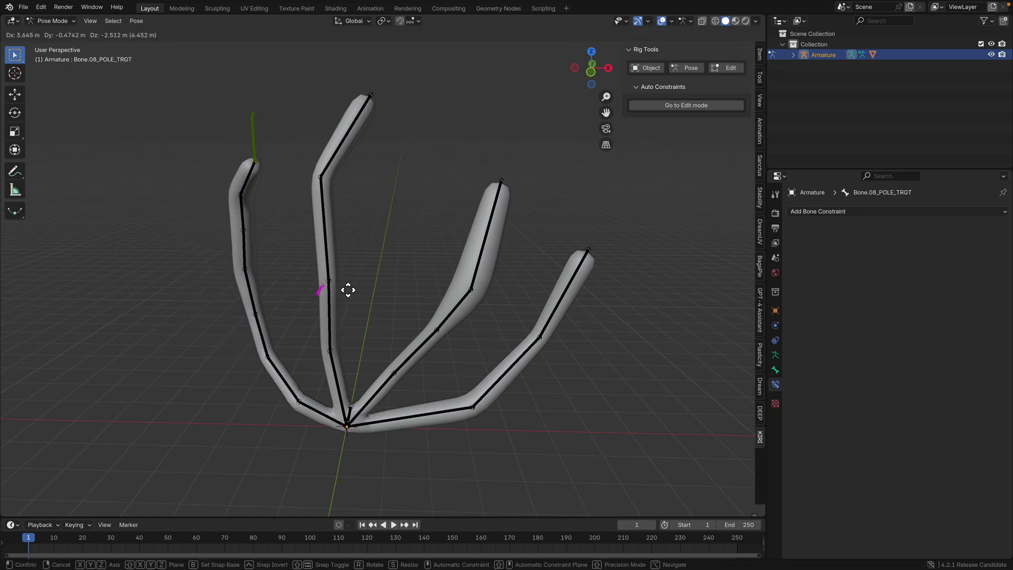
left_click(230, 294)
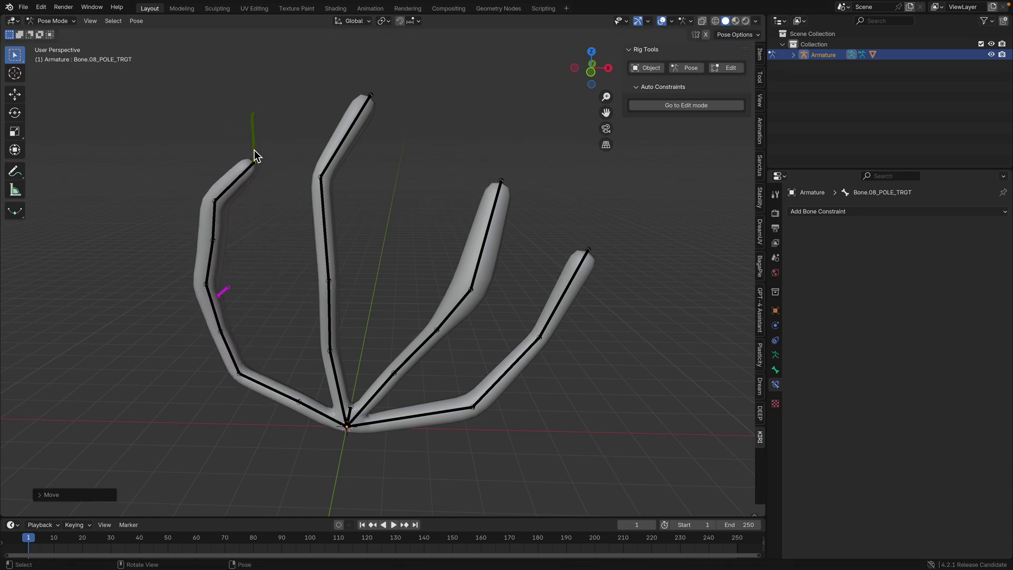
key("g")
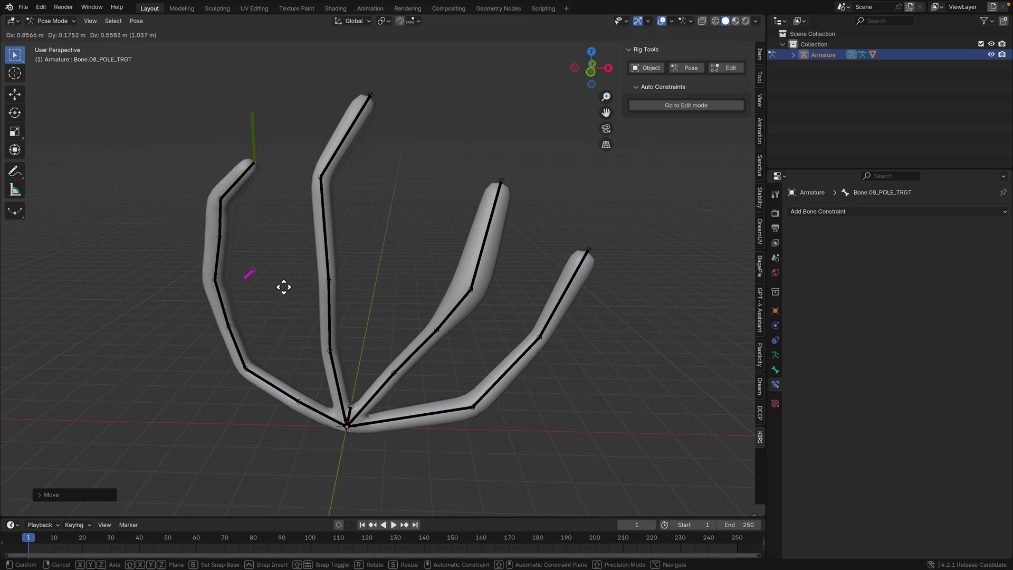
right_click(284, 287)
Add an Auto IK rig to the tip bone of the tall second branch.
left_click(349, 148)
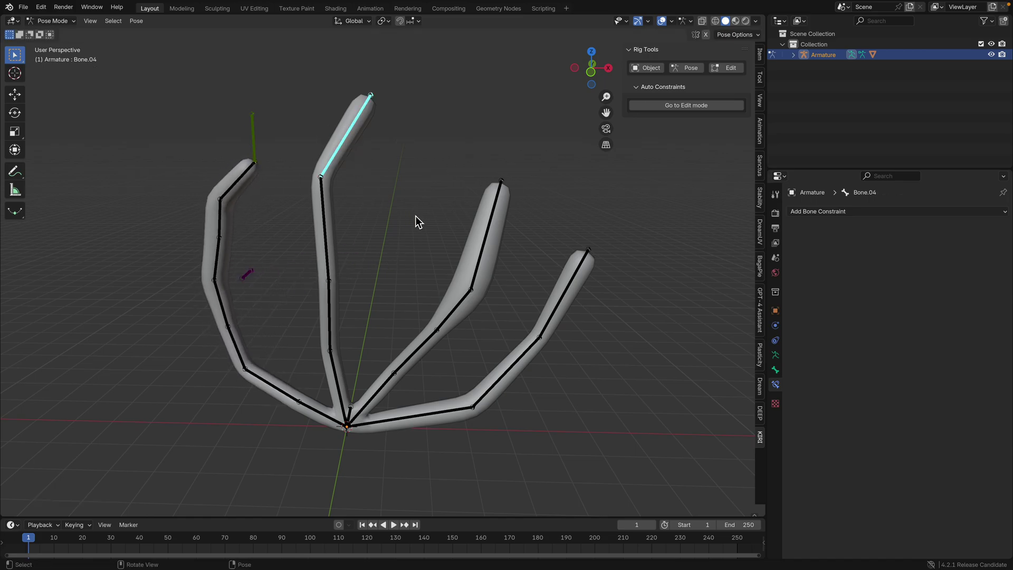
middle_click_drag(400, 176, 388, 181)
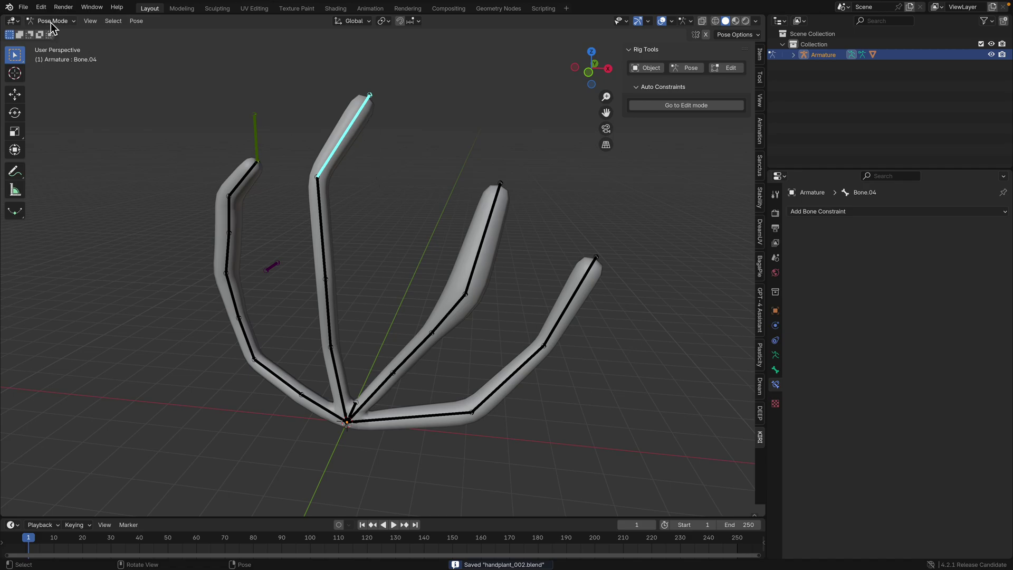
left_click(708, 106)
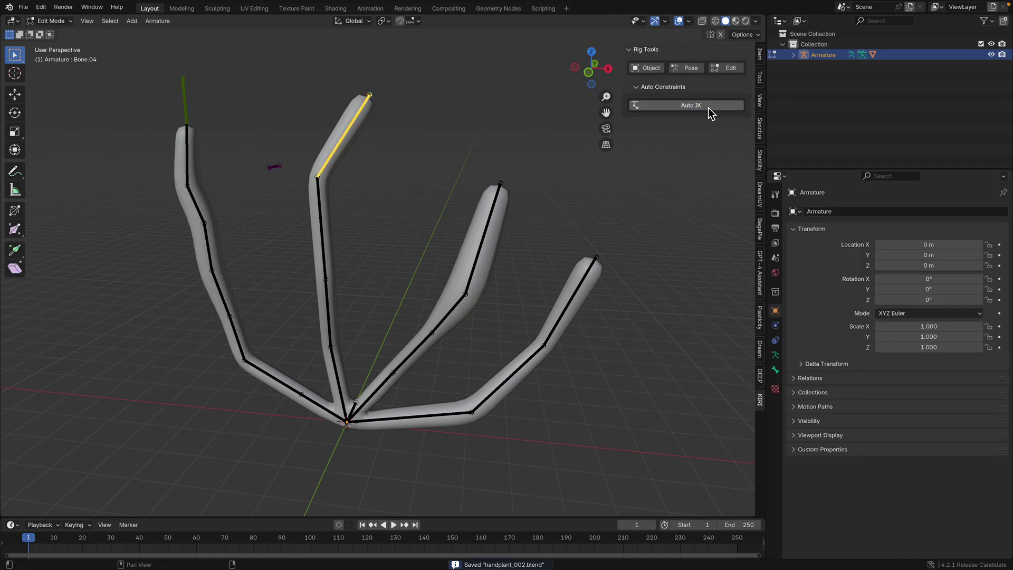
middle_click_drag(432, 152, 503, 193)
left_click(666, 104)
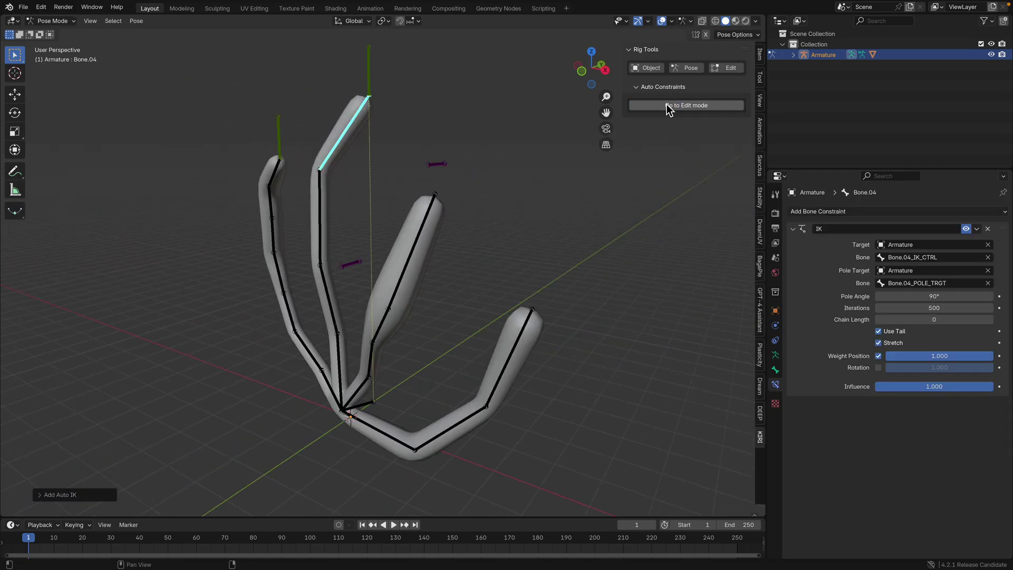
Set the chain length of the second branch's IK constraint to 4.
middle_click_drag(371, 197, 396, 205)
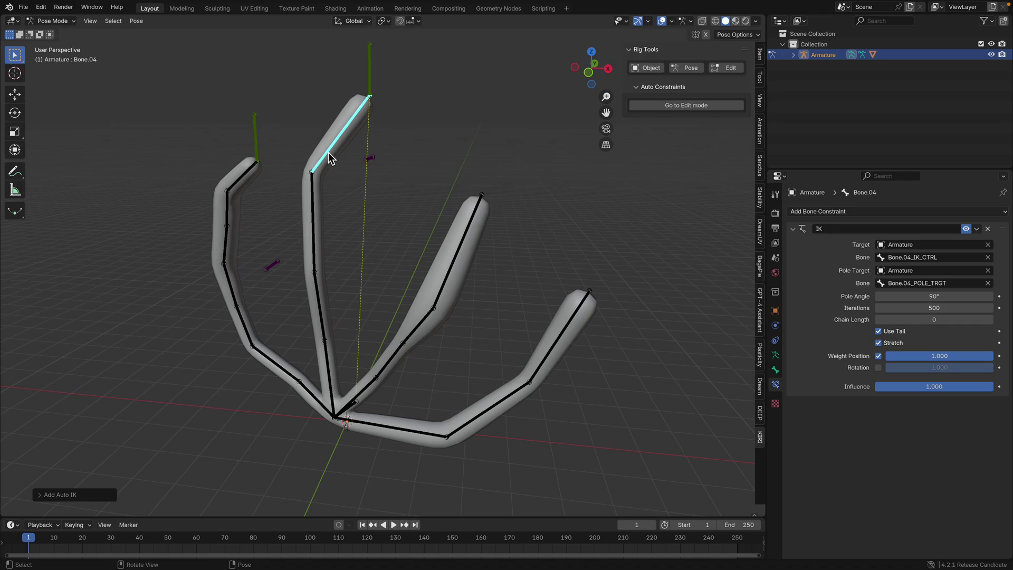
left_click(775, 355)
left_click(775, 369)
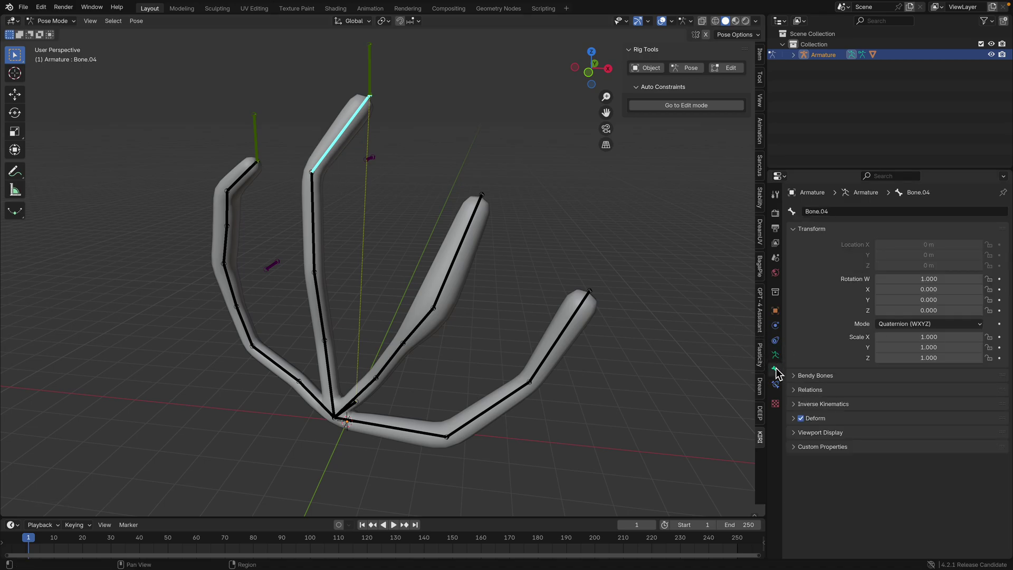
left_click(775, 384)
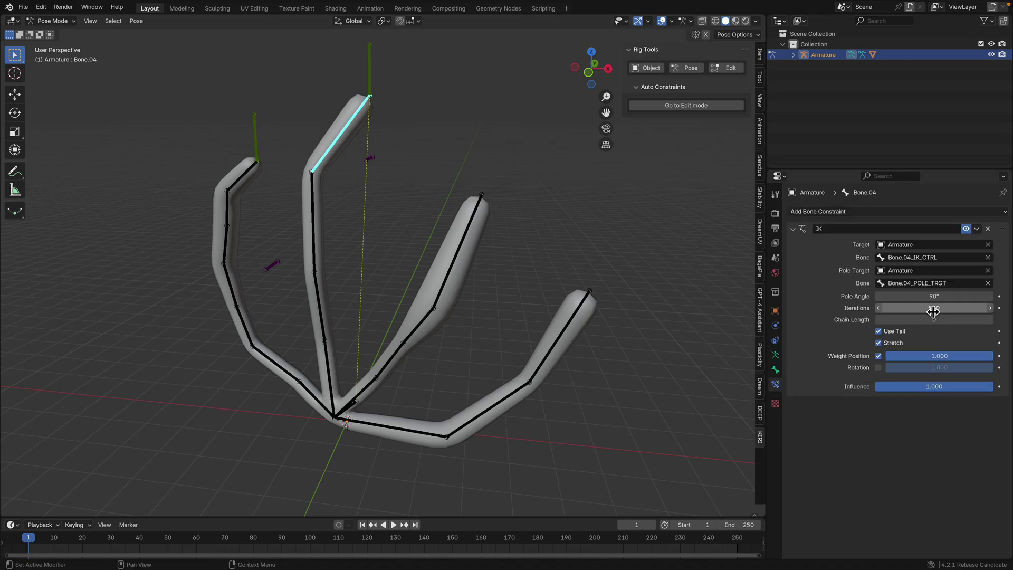
mouse_move(993, 326)
left_mouse_down()
mouse_move(1007, 326)
mouse_move(993, 319)
left_mouse_up()
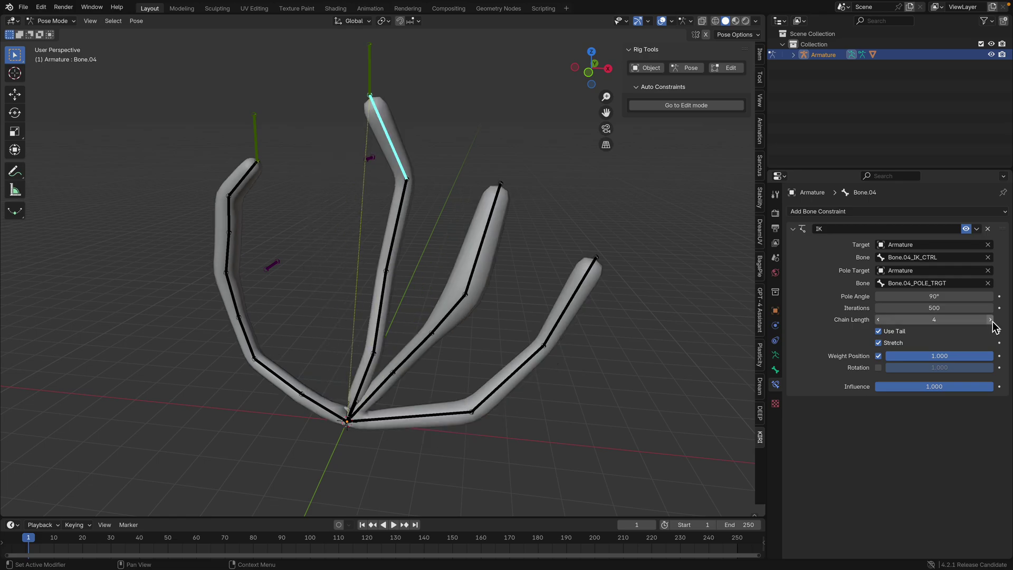
Bring the second branch's pole target closer in, beside the upper part of that branch.
middle_click_drag(378, 191, 445, 141)
left_click(499, 137)
key("g")
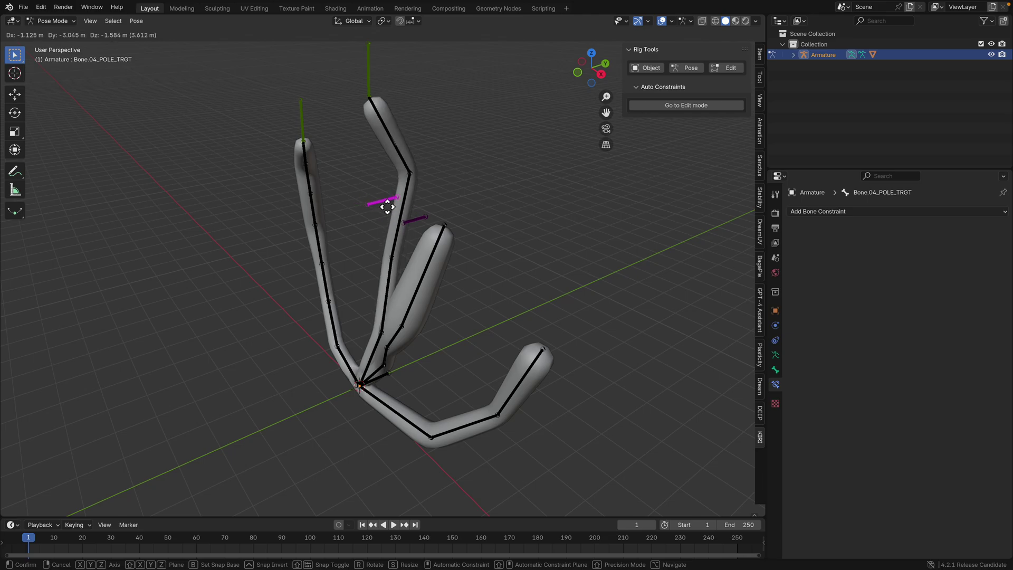
left_click(385, 204)
Try another placement of the second branch's pole target toward the outer branches, and undo that move.
middle_click_drag(384, 203, 452, 203)
key("g")
left_click(485, 192)
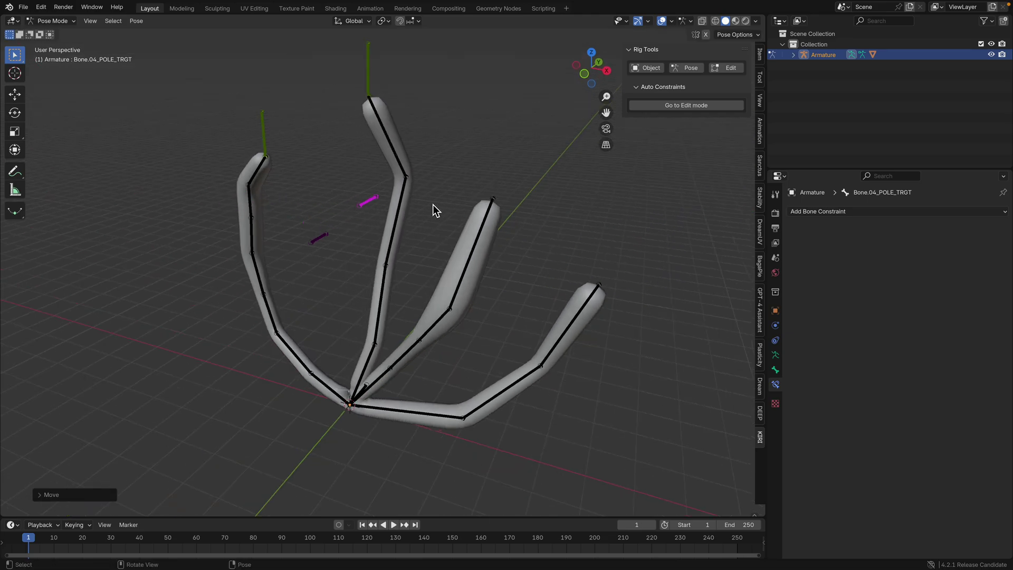
key("ctrl+z")
Move the leftmost branch's pole target around to test how it steers that branch's bend.
left_click(319, 241)
middle_click_drag(319, 242, 357, 235)
key("g")
left_click(350, 232)
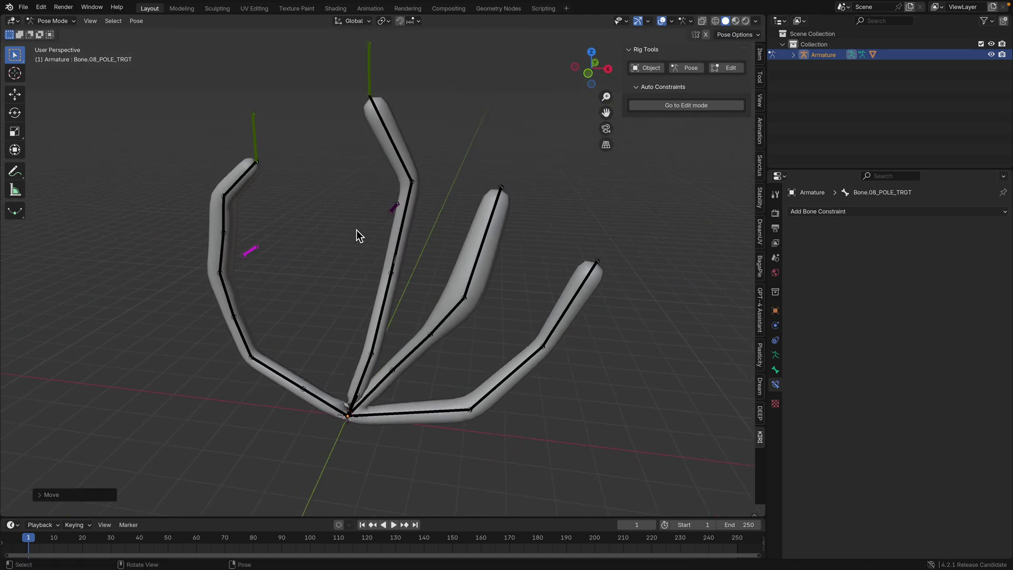
middle_click_drag(466, 213, 443, 192)
key("g")
left_click(374, 219)
Change the pole angle of the IK constraint on the second branch's tip bone to redirect its bend.
left_click(403, 174)
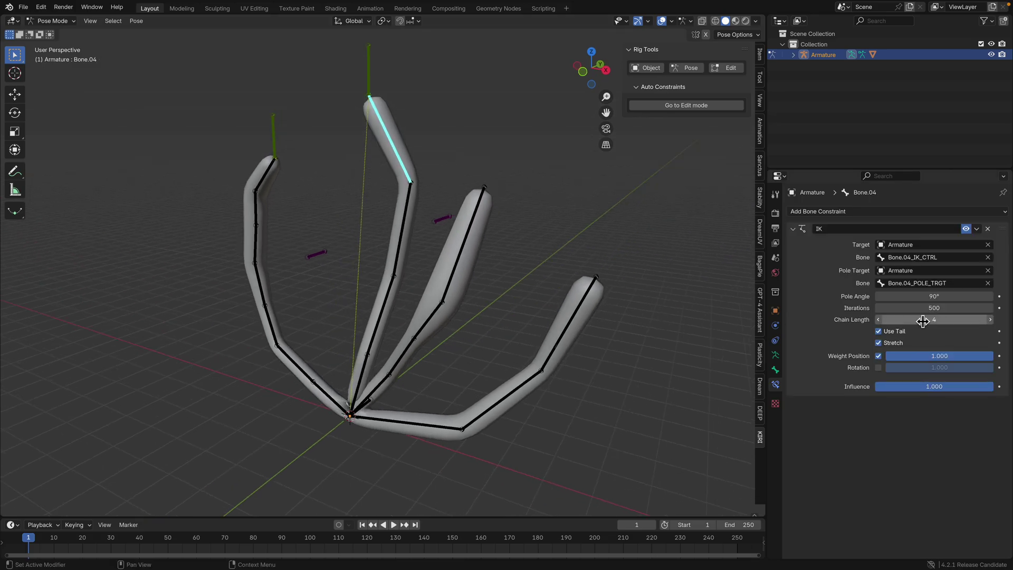
left_click_drag(897, 296, 965, 296)
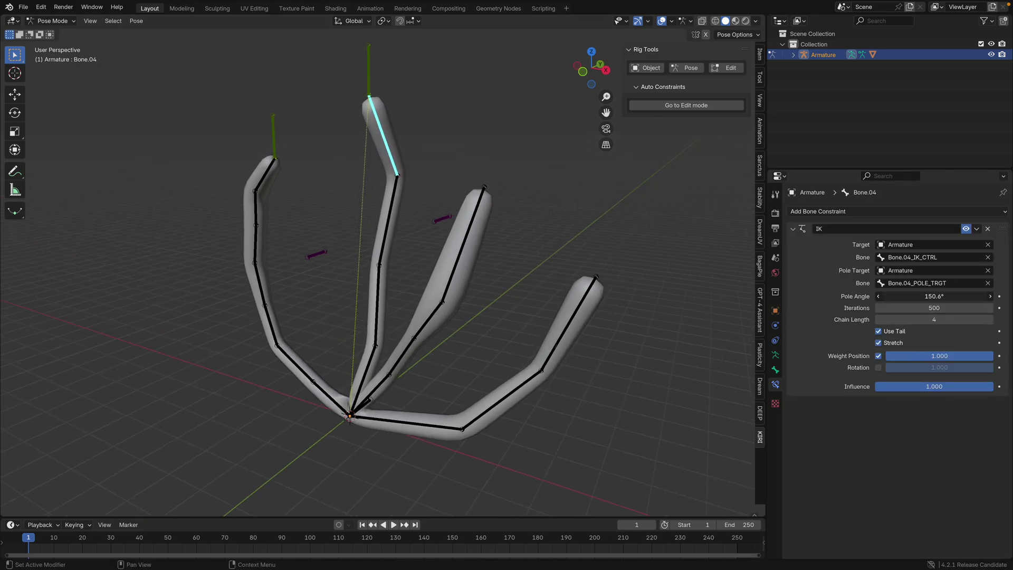
type("0")
key("Return")
Move the second branch's IK control down and toward the leftmost branch, and check the pose from another angle.
middle_click_drag(548, 381, 368, 282)
left_click(369, 217)
left_click(464, 291)
left_click_drag(370, 91, 330, 113)
middle_click_drag(330, 113, 411, 199)
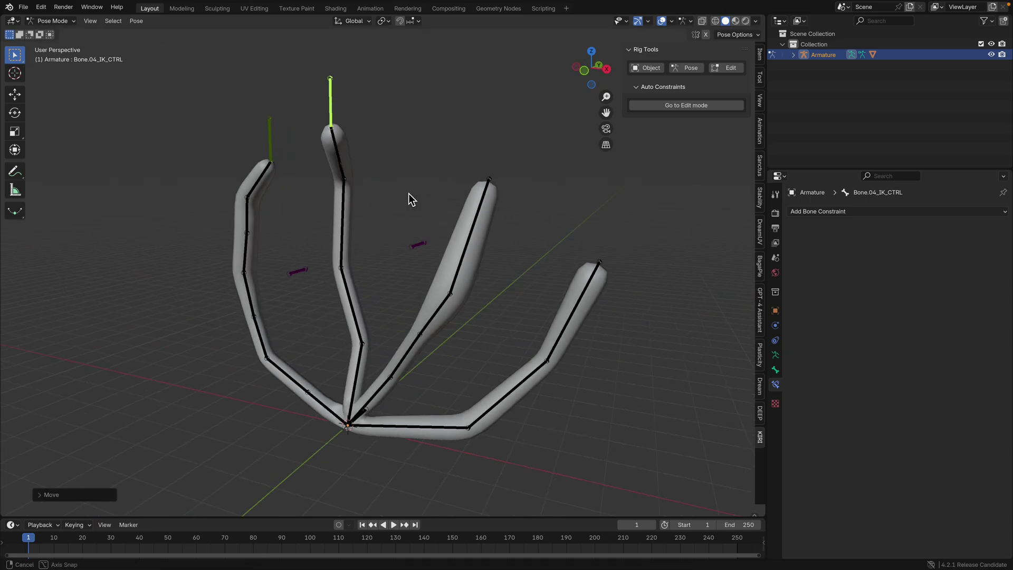
Save the file and add an Auto IK rig to the tip bone of the rightmost branch.
left_click(479, 210)
left_click(584, 292)
middle_click_drag(584, 292, 575, 315)
key("ctrl+s")
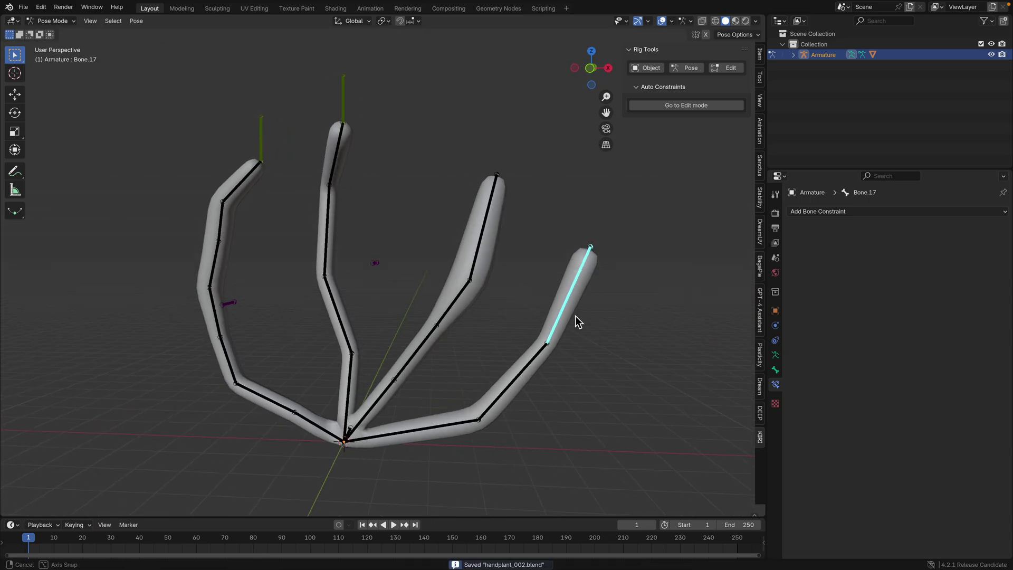
left_click(667, 108)
left_click(666, 106)
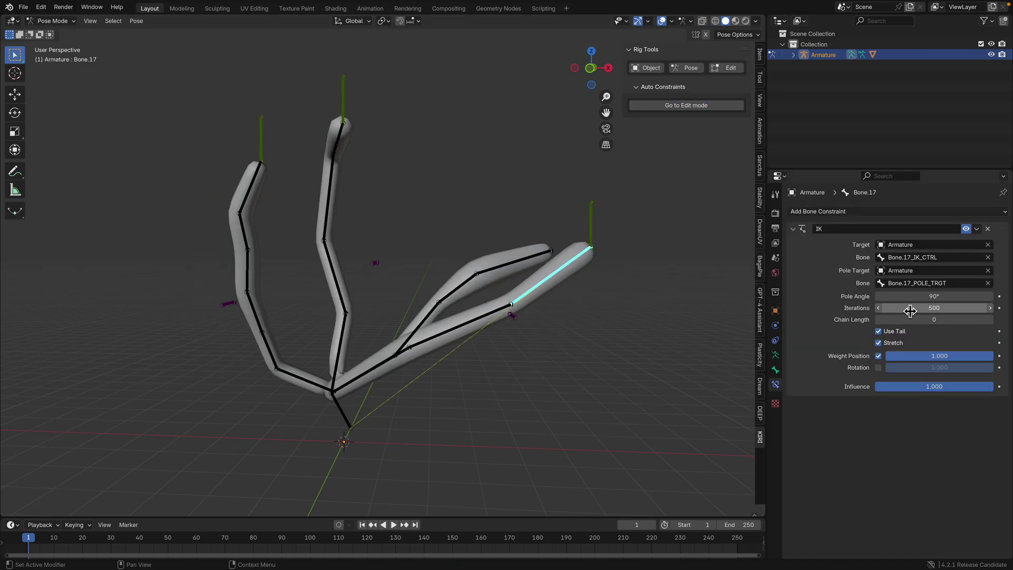
Set the chain length of the rightmost branch's IK constraint to 3.
left_click(990, 320)
left_click(990, 319)
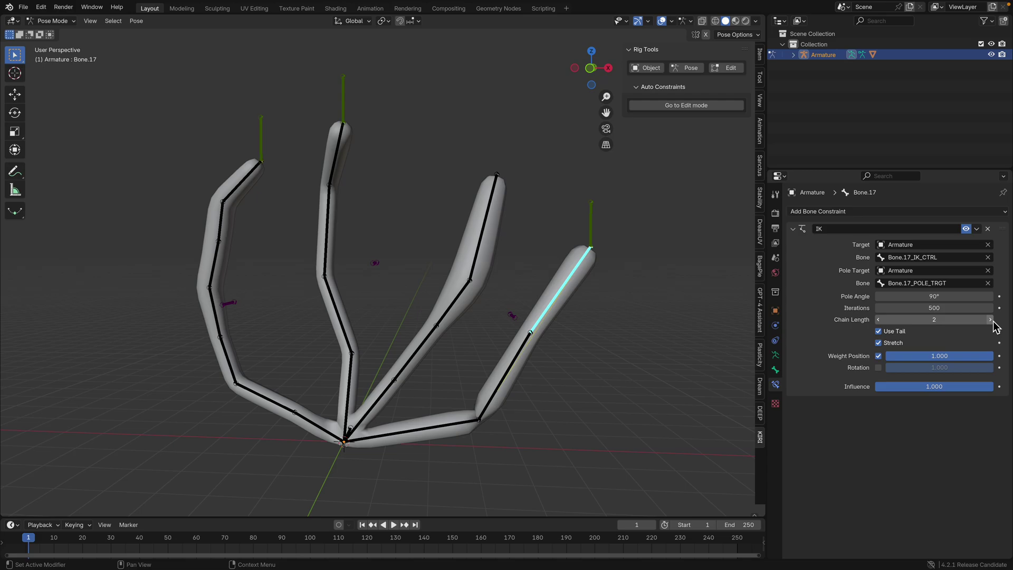
left_click(991, 320)
Move the rightmost branch's IK control inward and down, and place its pole target low on the branch's outer side.
left_click(595, 230)
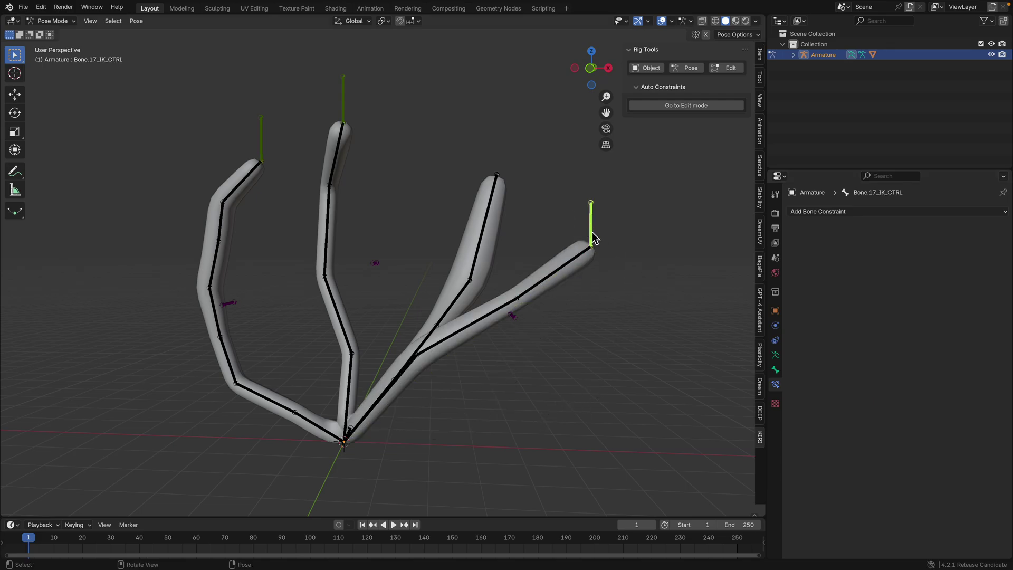
key("g")
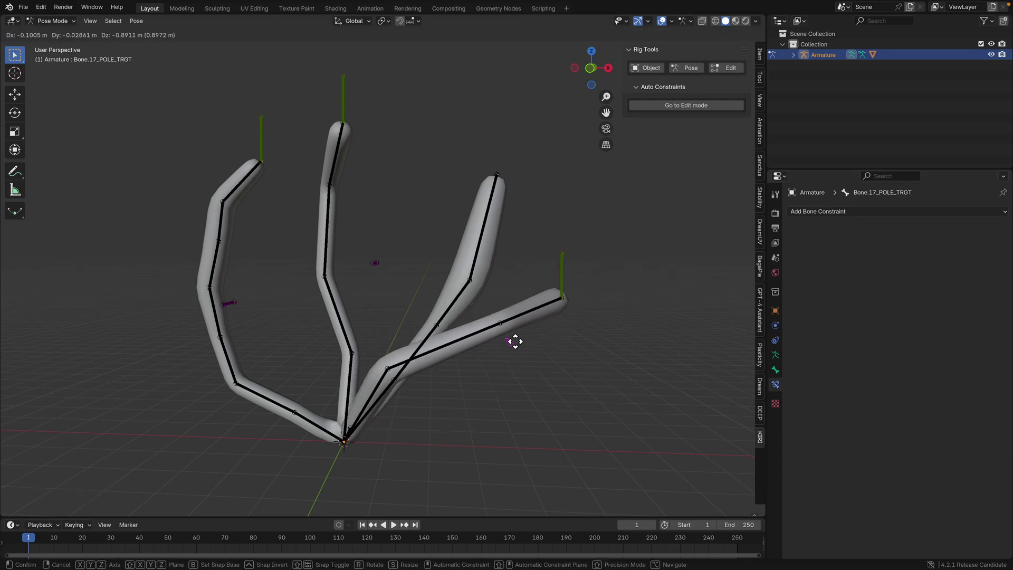
left_click(581, 425)
Try a pole angle of 180° on the rightmost branch's IK constraint, and move its pole target farther outward.
left_click(550, 301)
left_click(549, 301)
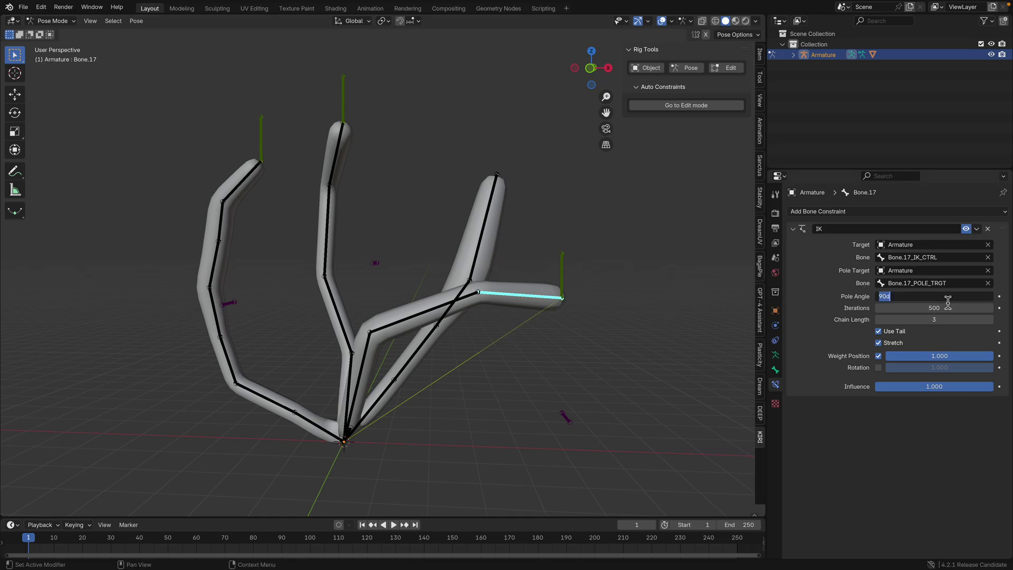
key("Return")
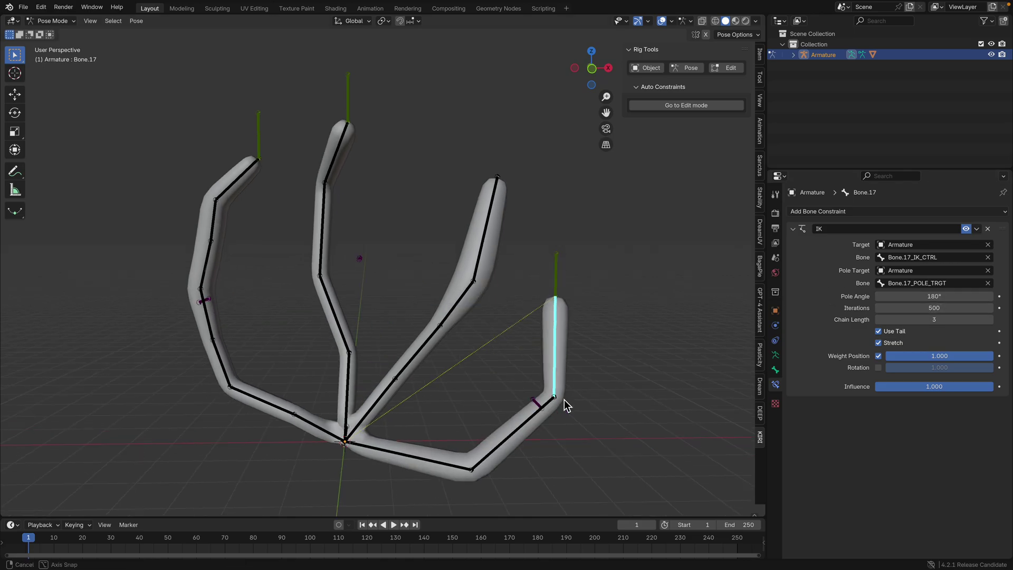
left_click_drag(541, 409, 595, 441)
middle_click_drag(594, 441, 482, 289)
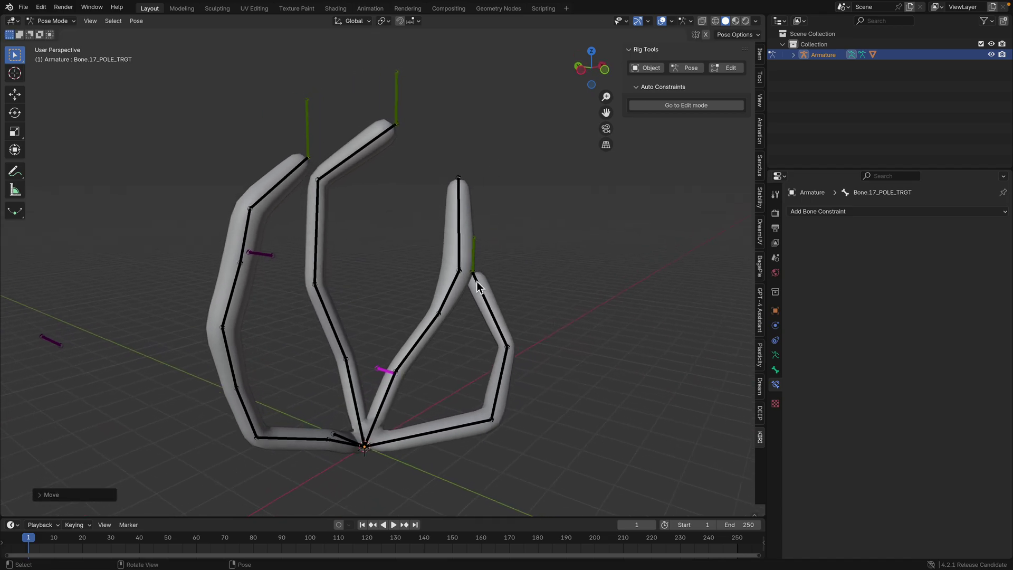
Try other pole angles on the rightmost branch's tip bone, and set the value back to 90°.
left_click(481, 289)
mouse_move(945, 296)
left_mouse_down()
mouse_move(971, 296)
mouse_move(944, 296)
left_mouse_up()
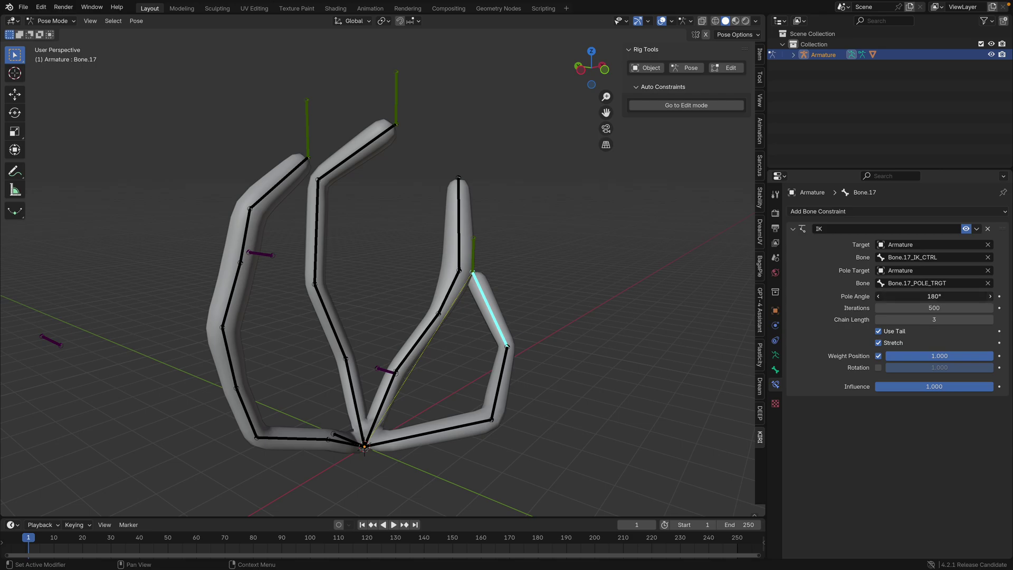
left_click(931, 308)
mouse_move(932, 297)
left_mouse_down()
mouse_move(885, 297)
mouse_move(934, 302)
left_mouse_up()
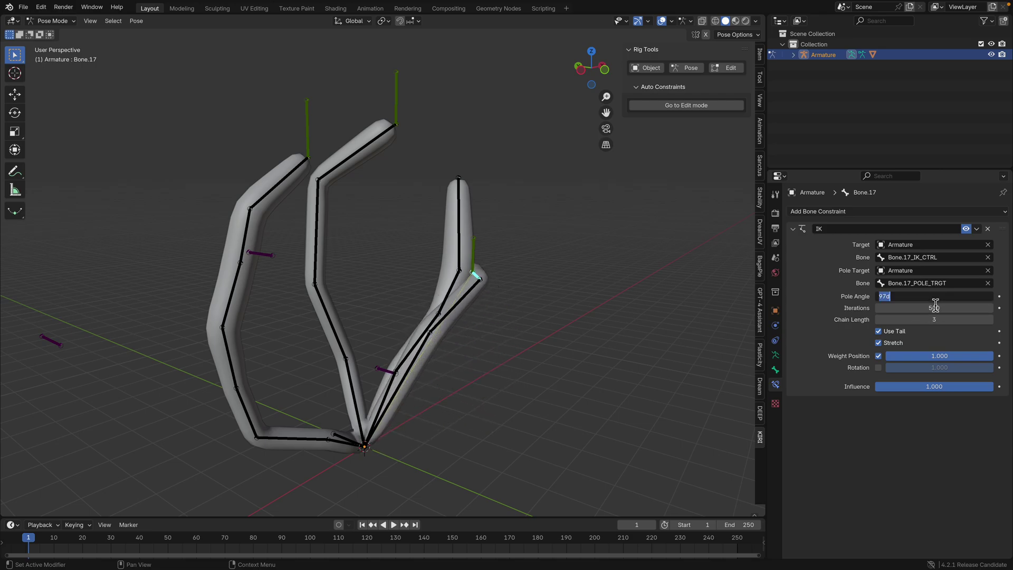
type("0")
key("Return")
middle_click_drag(474, 343, 424, 338)
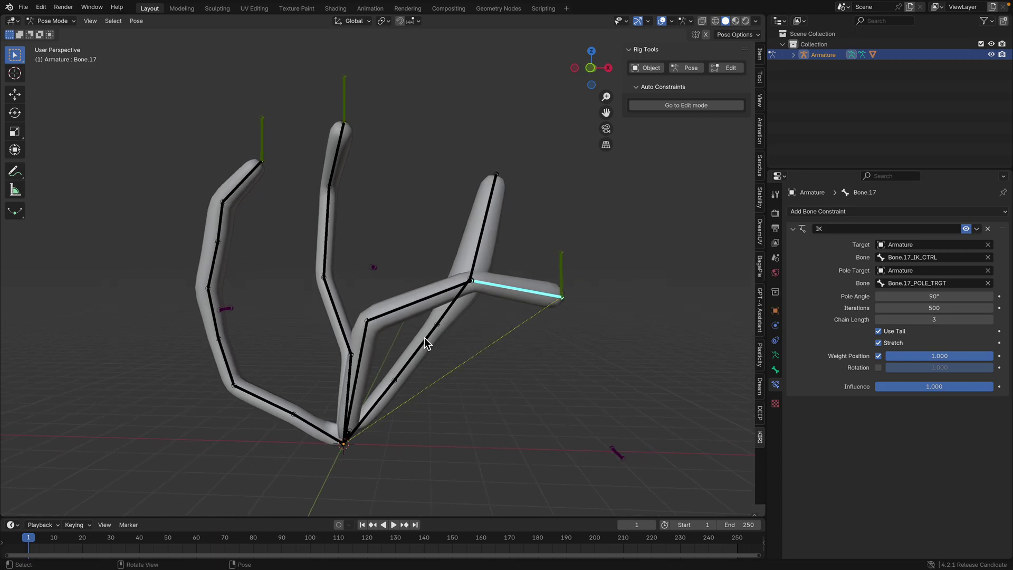
Set the pole angle of the rightmost branch's IK constraint to -90°.
left_click(948, 300)
type("-9")
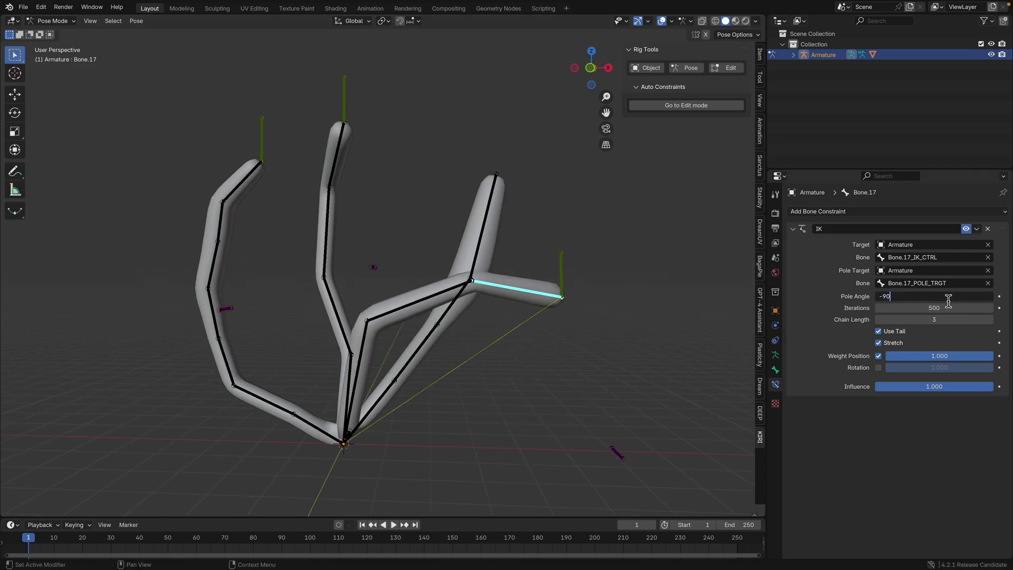
type("0")
key("Return")
Bring the rightmost branch's pole target closer to the branch, and pull its IK control slightly inward and down.
left_click(616, 453)
key("g")
left_click(562, 445)
left_click(563, 285)
key("g")
left_click(541, 305)
Move the leftmost branch's IK control slightly outward and down.
left_click(264, 146)
key("g")
left_click(239, 160)
middle_click_drag(269, 297, 209, 303)
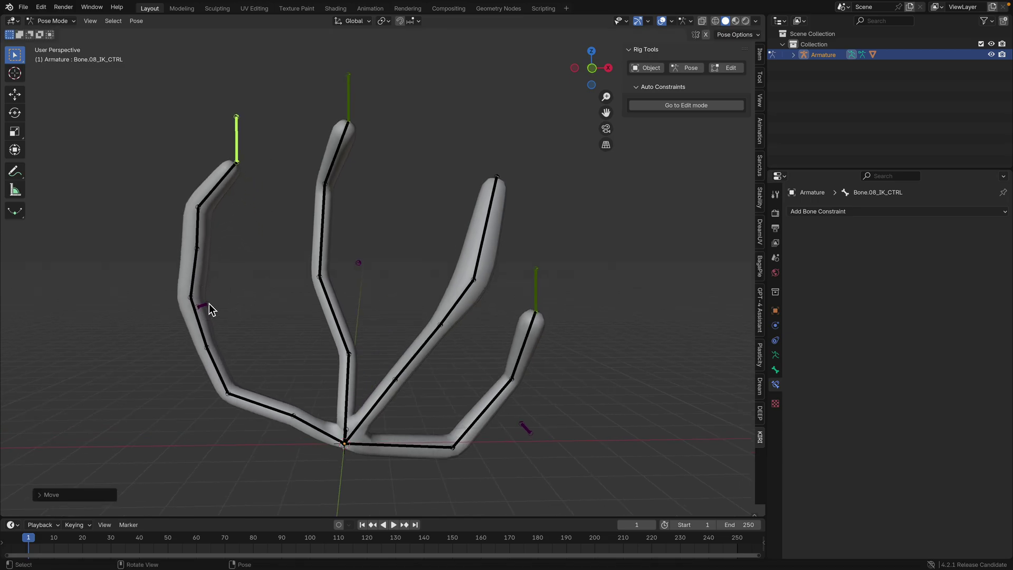
Set the pole angle of the IK constraint on the leftmost branch's tip bone to -90°.
left_click(209, 303)
left_click(223, 183)
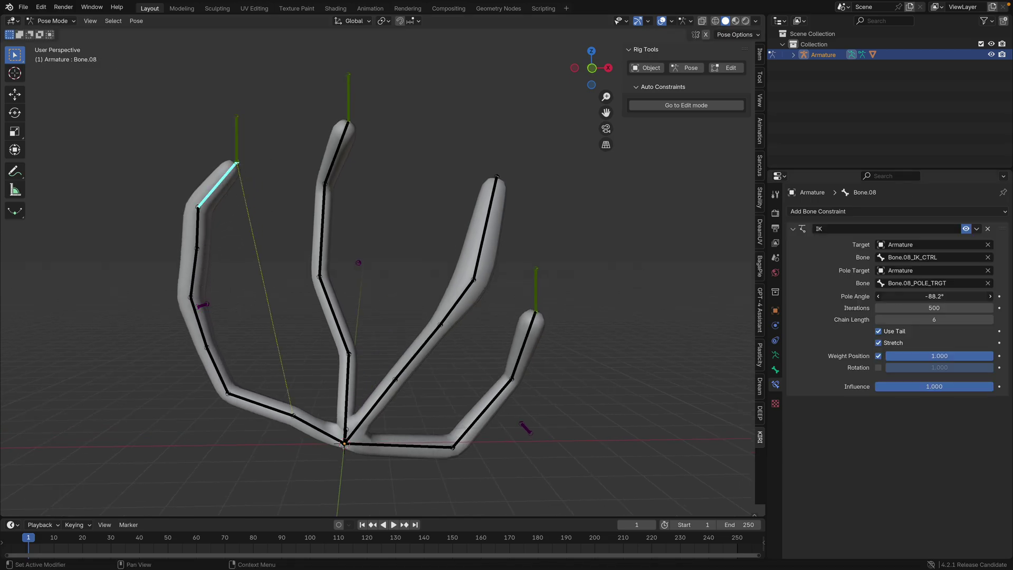
left_click(911, 296)
type("-90")
key("Return")
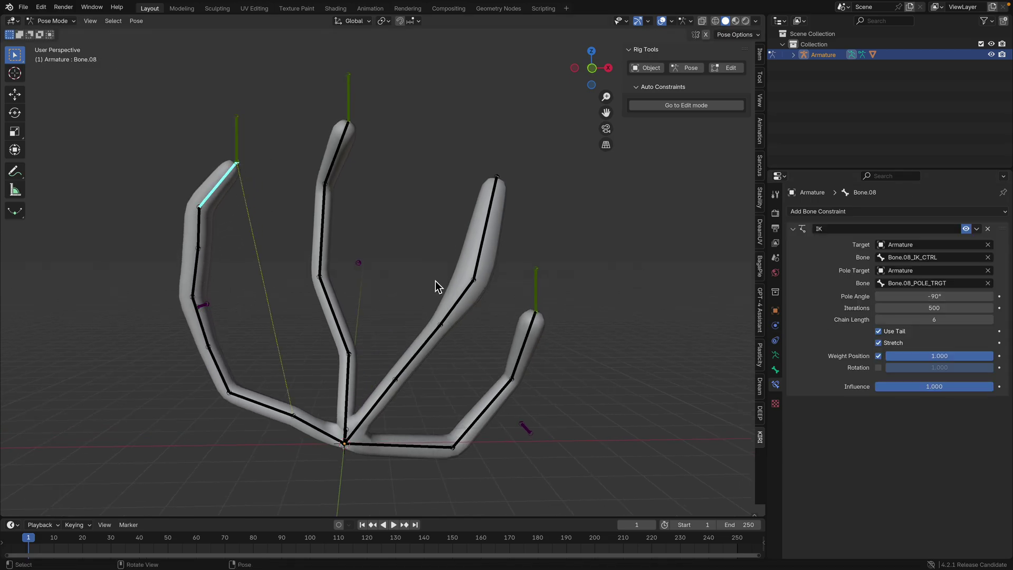
Try a pole angle of -90° on the second-from-left branch's IK constraint, and set it back to 90°.
left_click(358, 264)
left_click(335, 171)
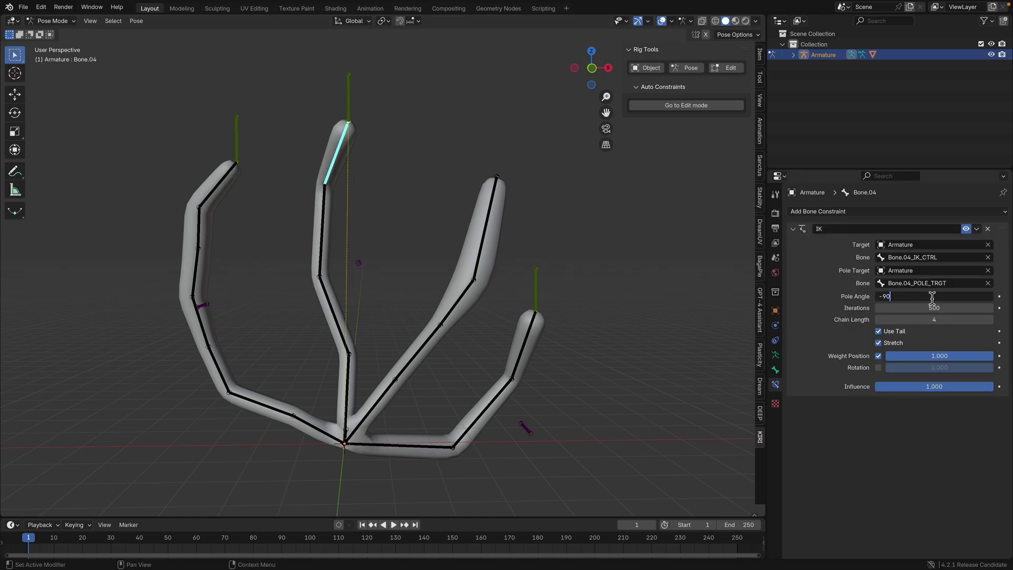
key("Return")
middle_click_drag(345, 388, 449, 338)
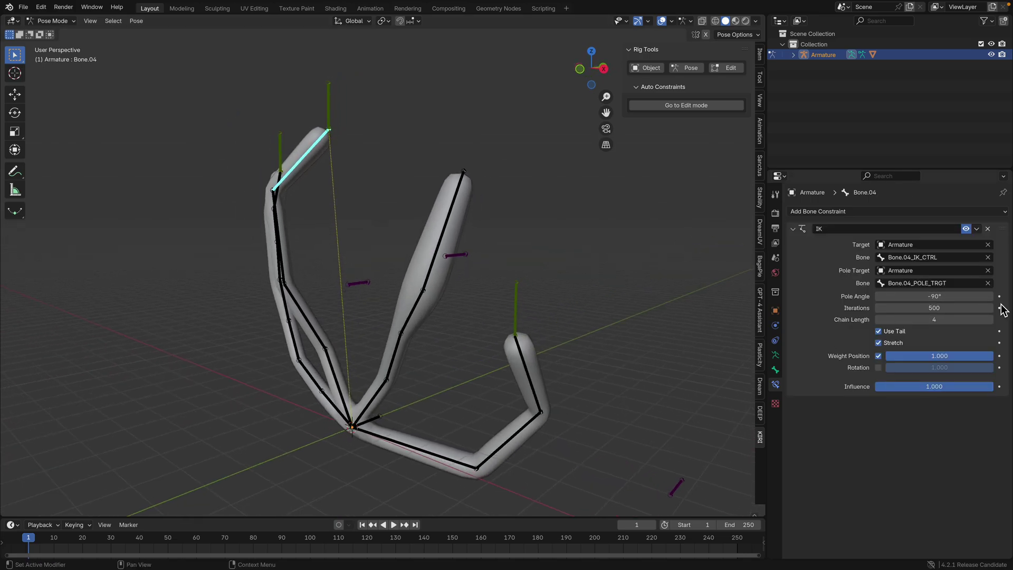
left_click(954, 297)
key("Return")
Reposition the pole target of the second-from-left branch, and pull its IK control inward and down.
mouse_move(491, 274)
middle_mouse_down()
mouse_move(516, 261)
mouse_move(508, 276)
middle_mouse_up()
left_click(515, 260)
key("g")
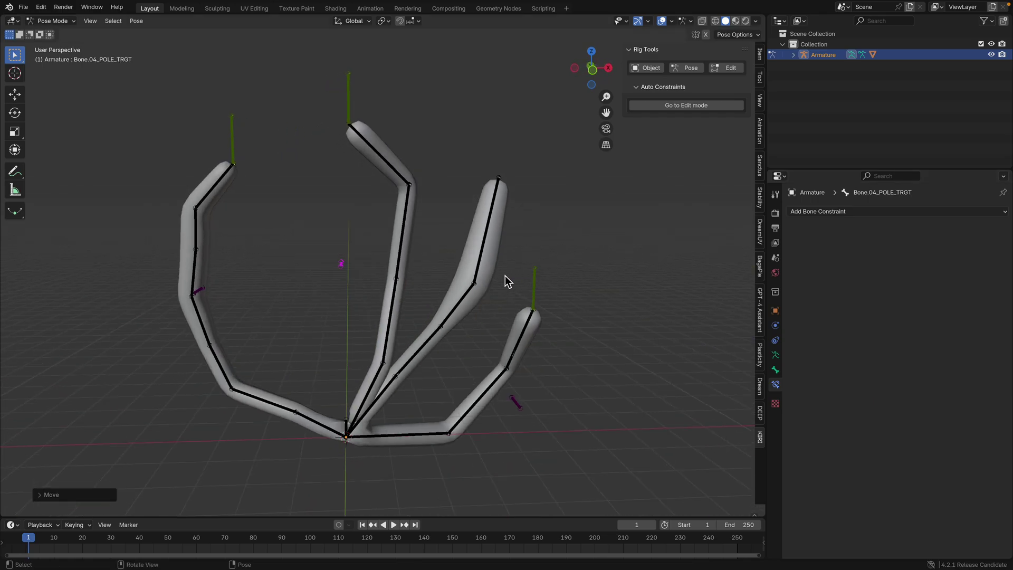
left_click(497, 278)
left_click(349, 116)
key("g")
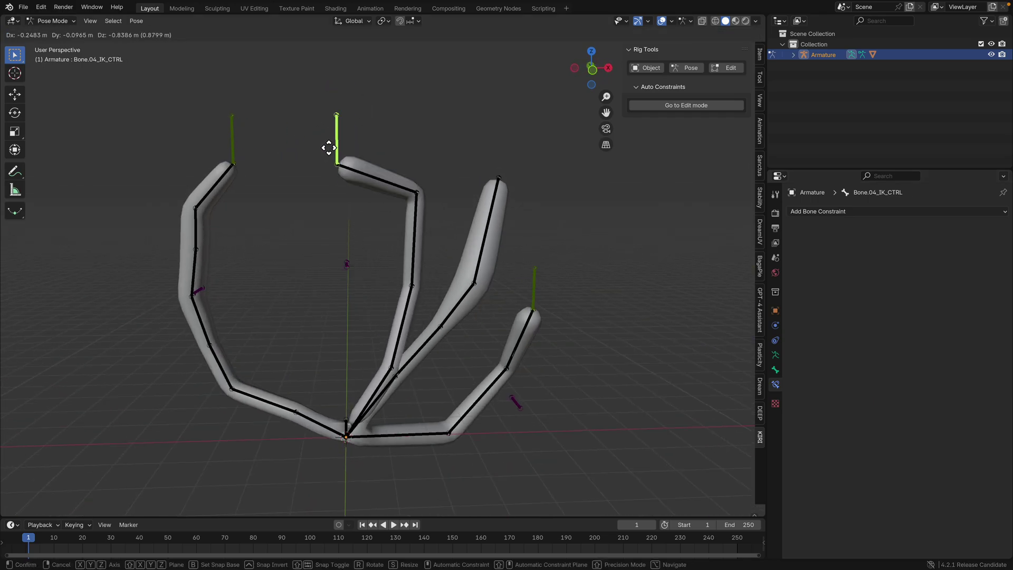
left_click(306, 151)
Add Auto IK to the tip bone of the third branch from the left, and set the constraint's chain length to 4.
middle_click_drag(309, 153, 574, 298)
left_click(476, 244)
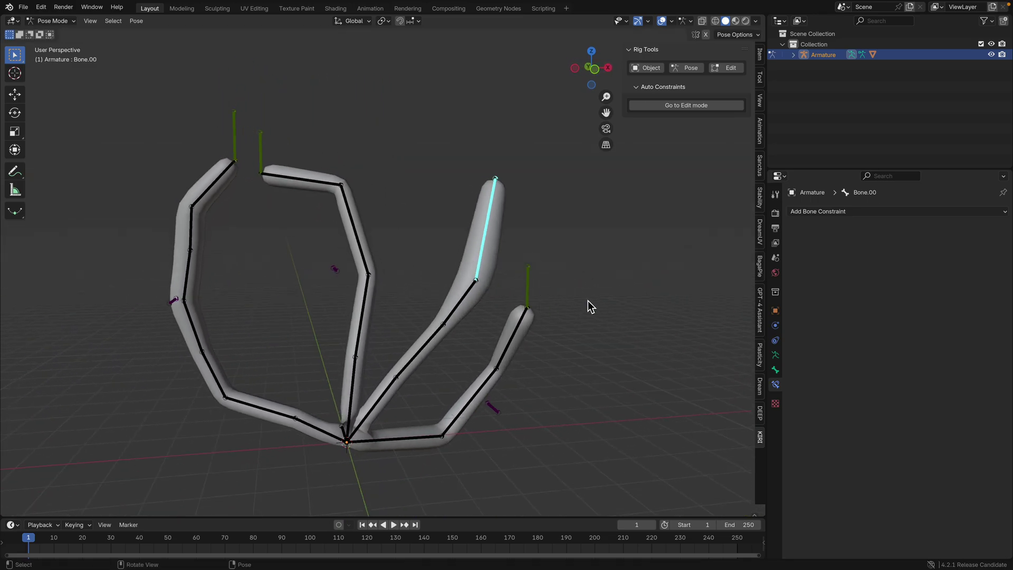
left_click(667, 105)
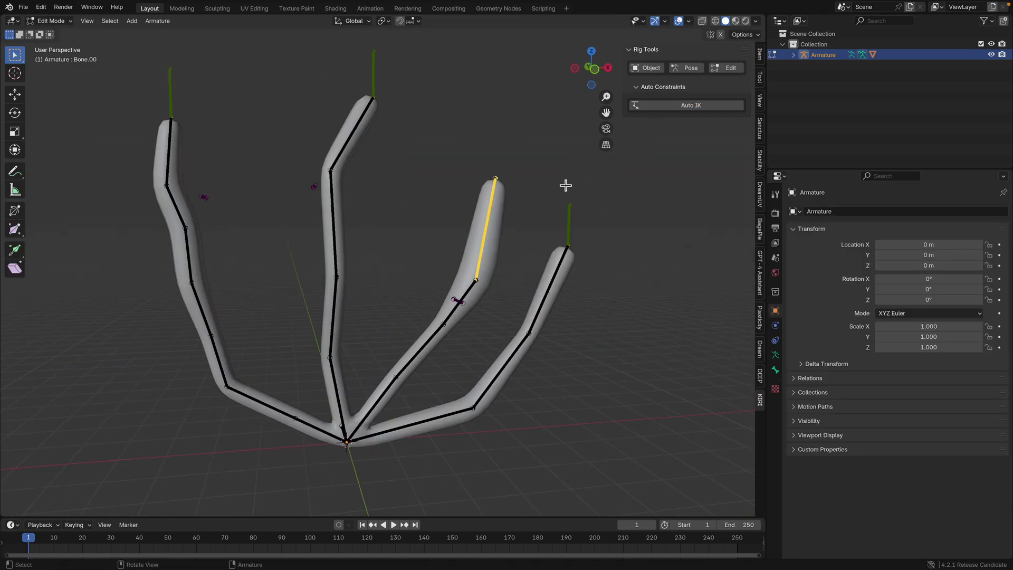
left_click(683, 105)
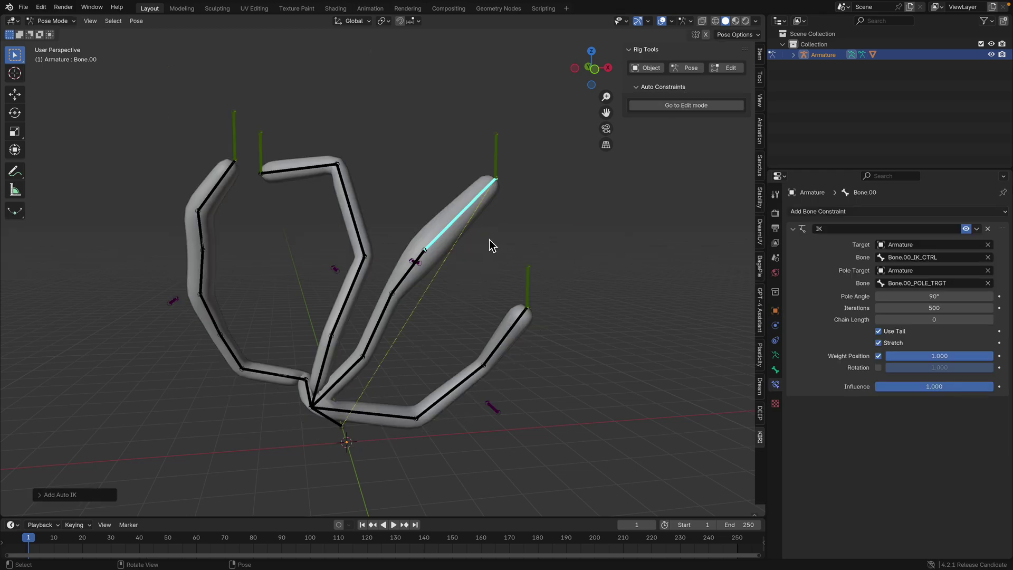
middle_click_drag(491, 245, 402, 333)
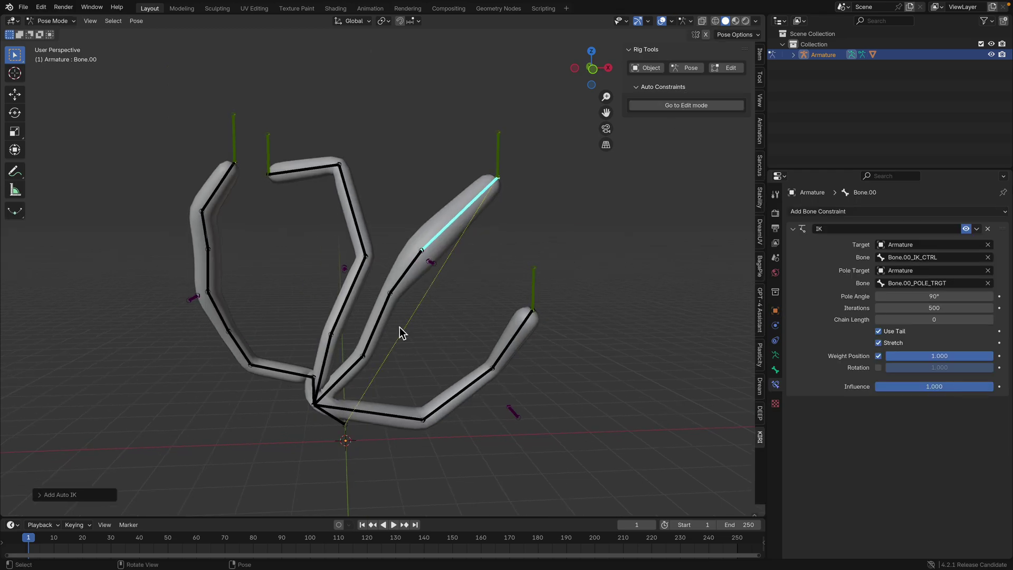
left_click(991, 321)
left_click(991, 322)
left_click(991, 322)
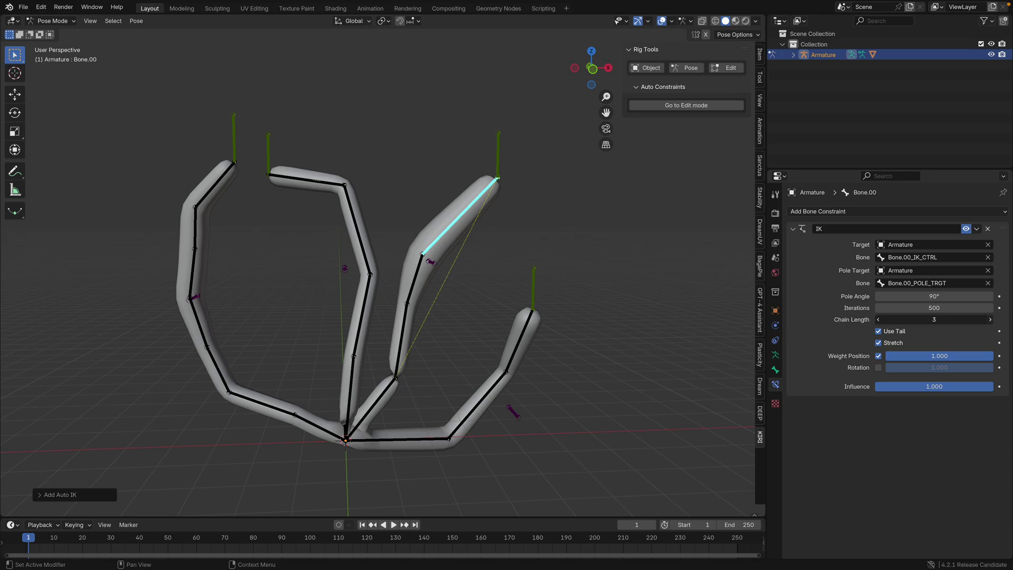
Pull the third branch's IK control slightly inward and down to bend the branch.
left_click(497, 161)
key("g")
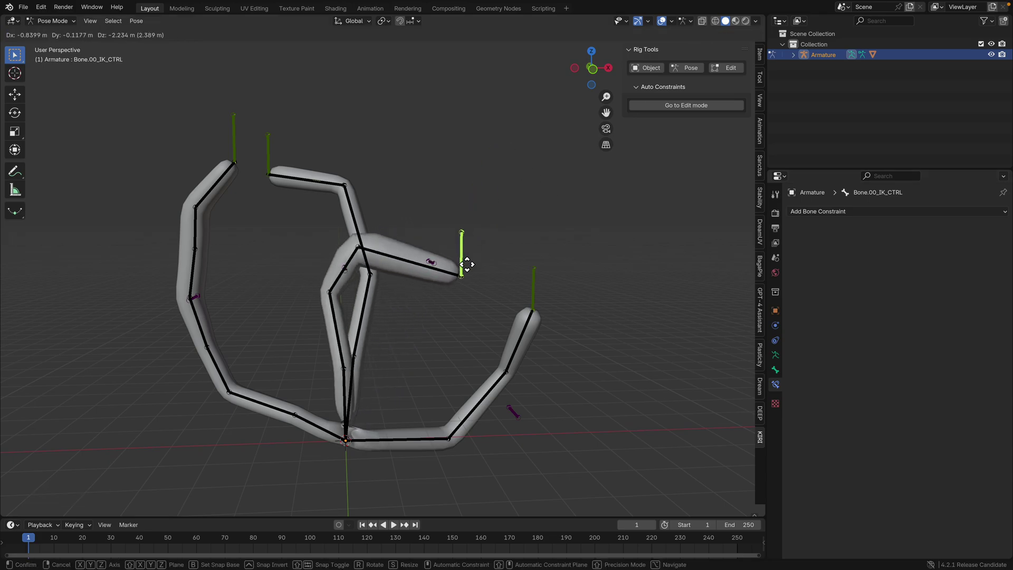
left_click(479, 213)
middle_click_drag(478, 236, 461, 246)
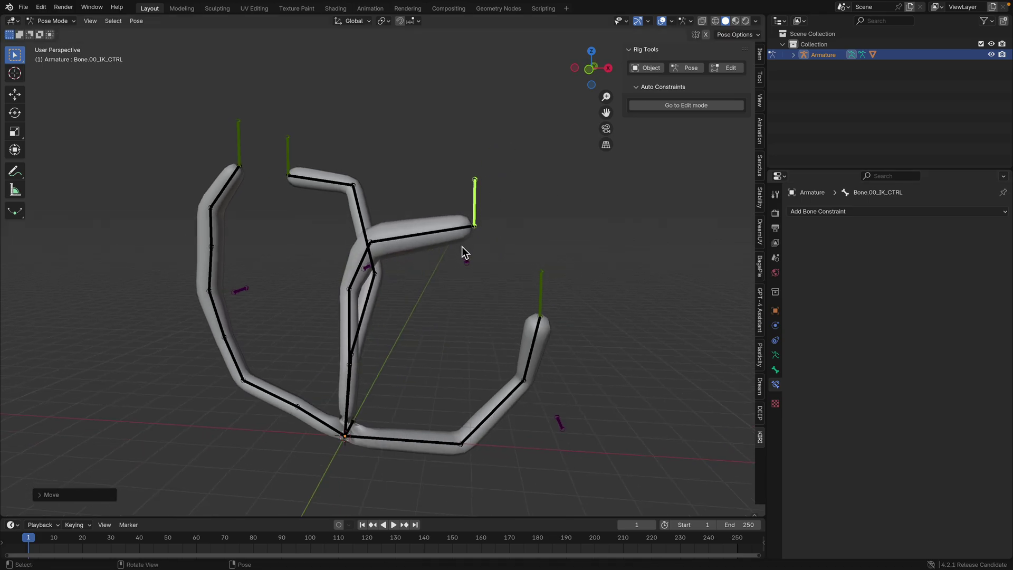
Try a pole angle of -90° on the third branch's IK constraint, and shift its pole target to test the bend.
left_click(425, 233)
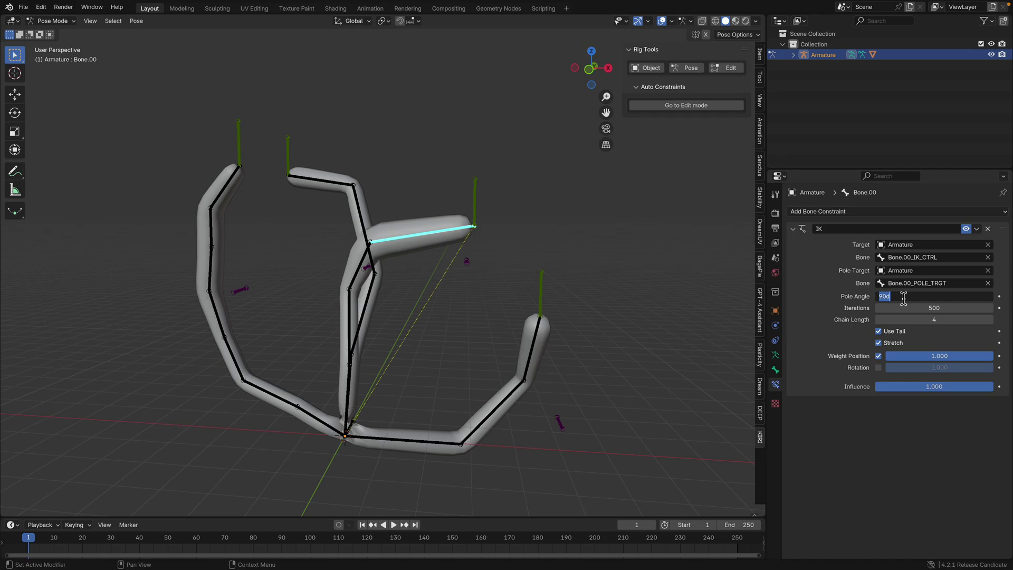
key("Return")
middle_click_drag(422, 304, 459, 334)
left_click(446, 246)
middle_click_drag(446, 246, 372, 265)
key("g")
left_click(328, 264)
middle_click_drag(438, 290, 484, 266)
left_click(464, 207)
middle_click_drag(466, 206, 502, 293)
Set the pole angle of the IK constraint on the third branch's tip bone to 0°.
left_click(475, 271)
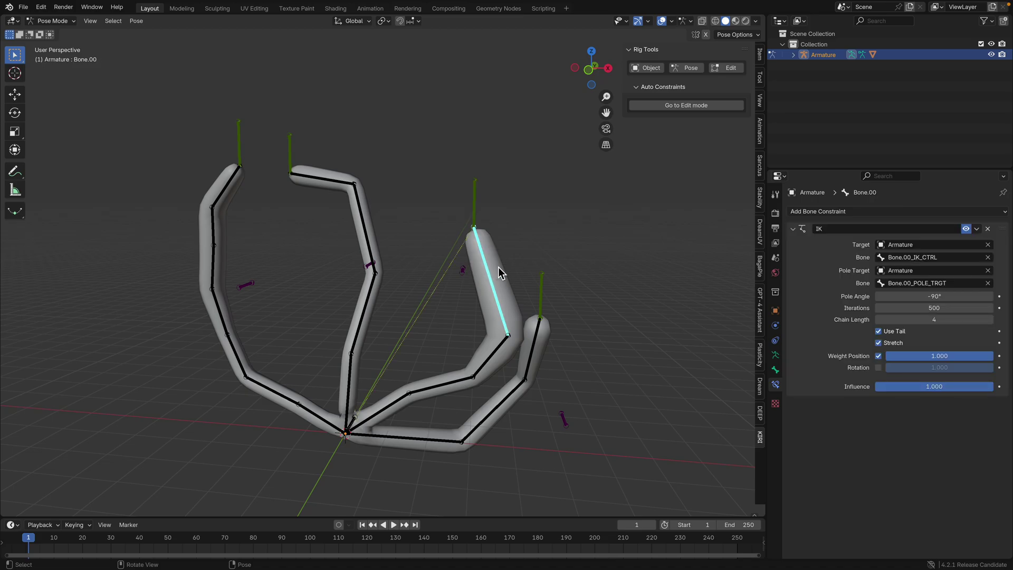
left_click_drag(934, 296, 972, 296)
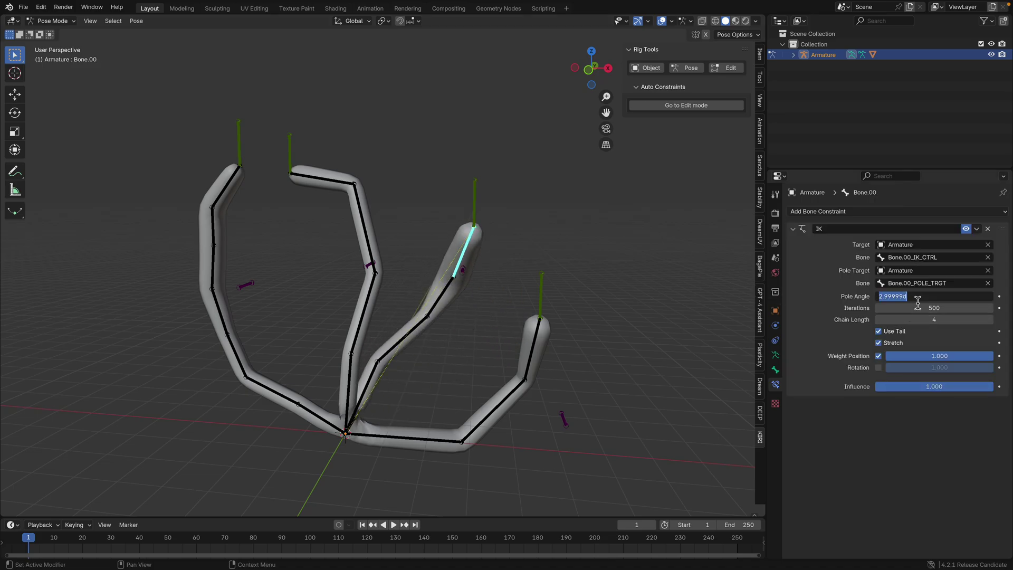
type("0")
key("Return")
left_click(439, 259)
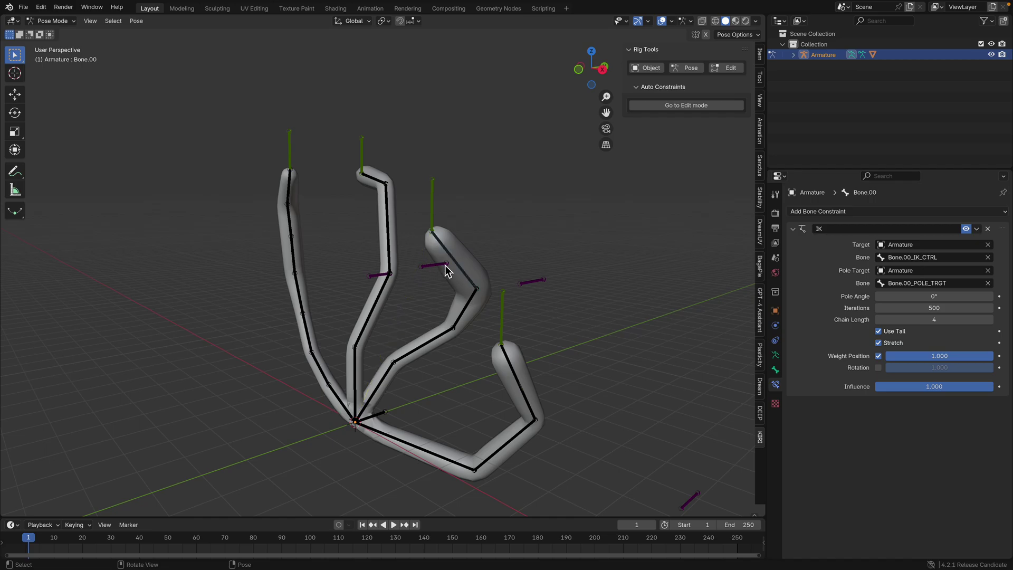
middle_click_drag(448, 268, 464, 290)
Lower the pole angle of the second-from-left branch's IK constraint to correct its bend, and save the file.
left_click(370, 170)
middle_click_drag(387, 205, 449, 231)
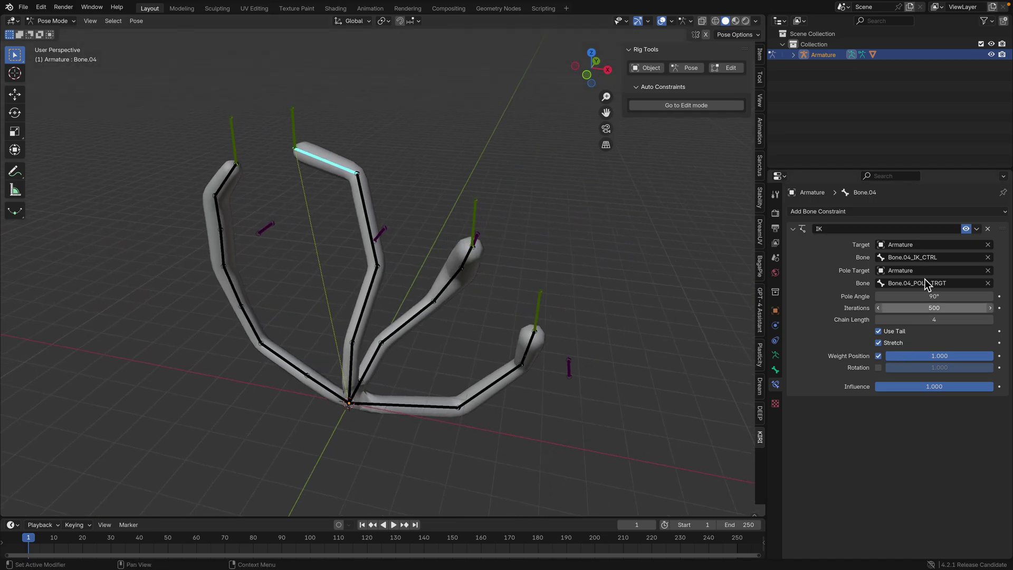
left_click_drag(932, 296, 900, 300)
middle_click_drag(285, 317, 435, 255)
key("ctrl+s")
Switch to Object Mode, select the plant mesh and show its material settings.
left_click(504, 172)
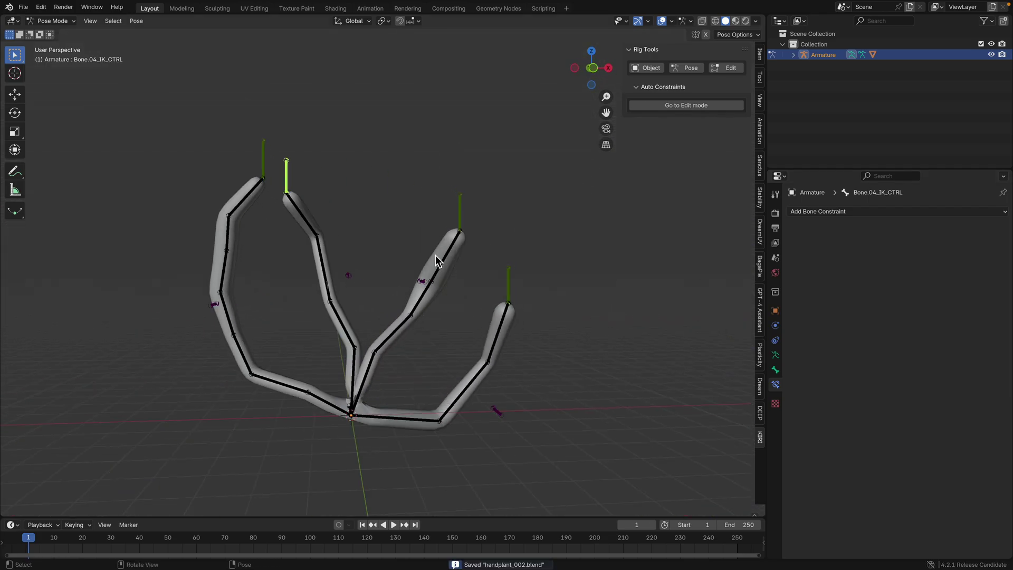
left_click(56, 18)
left_click(53, 32)
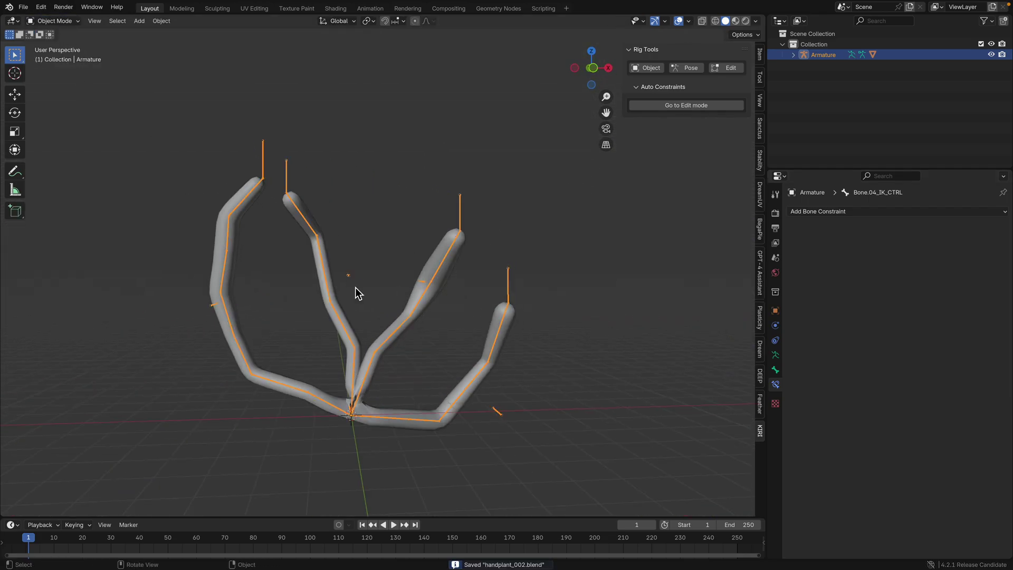
left_click(348, 293)
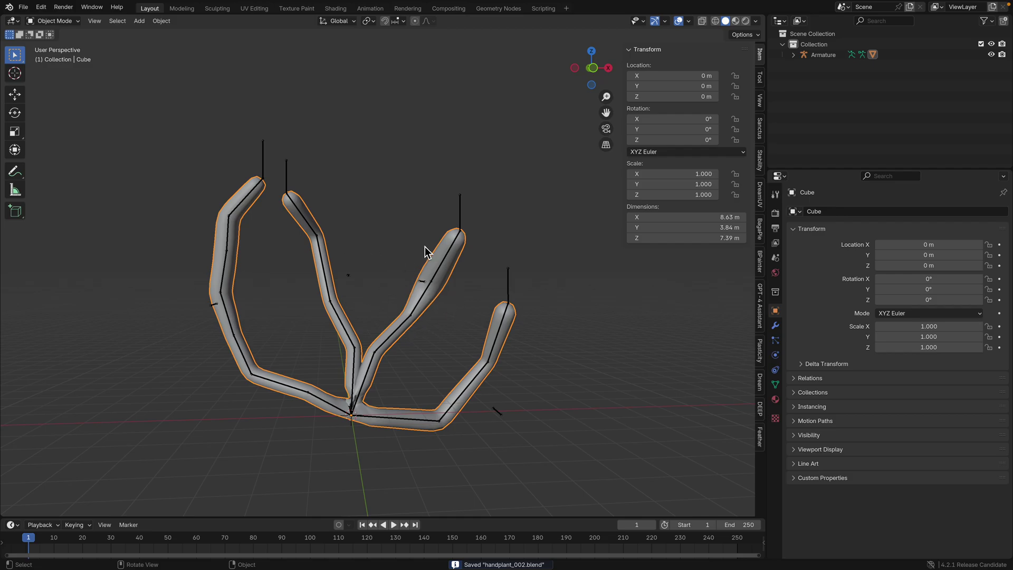
left_click(793, 55)
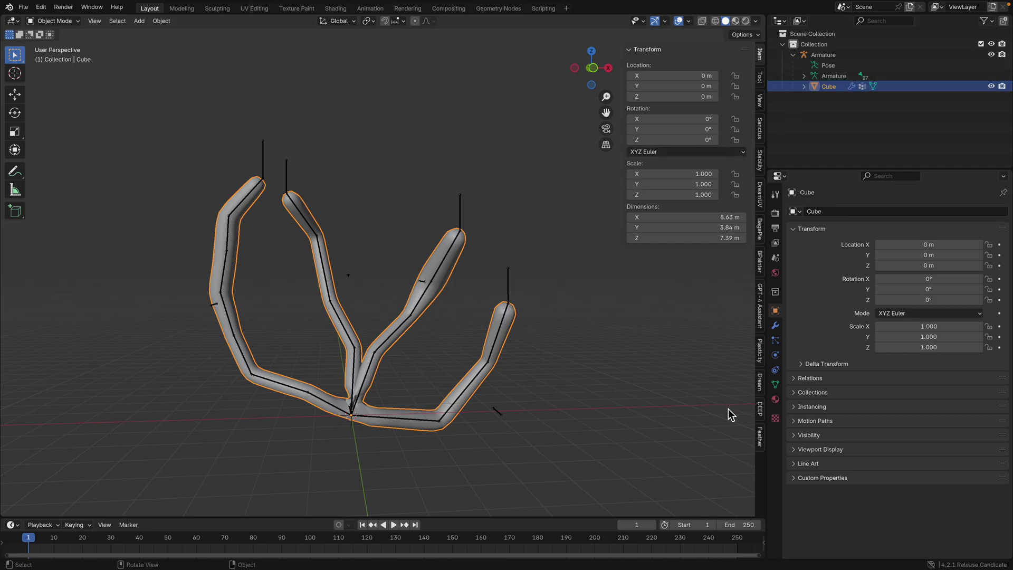
left_click(775, 400)
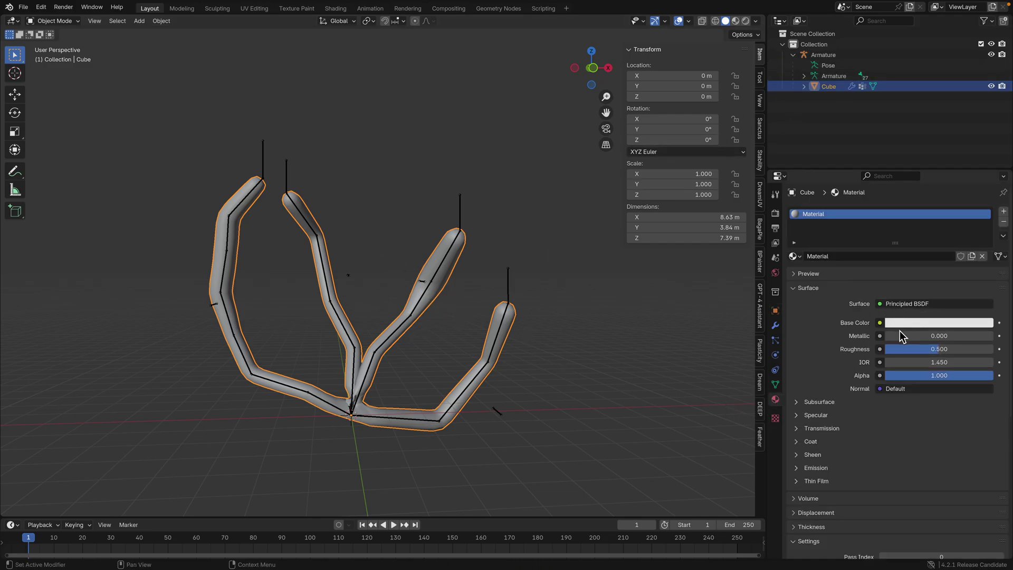
Set the plant material's Metallic value to 0.315 and save the file.
left_click_drag(899, 332, 926, 334)
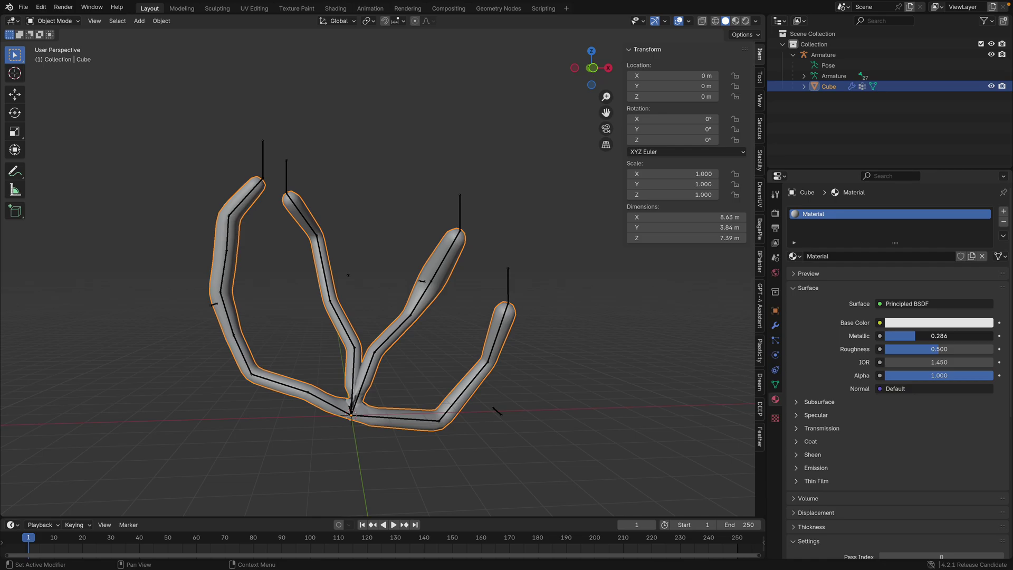
scroll(364, 295, "down", 3)
left_click_drag(917, 338, 921, 340)
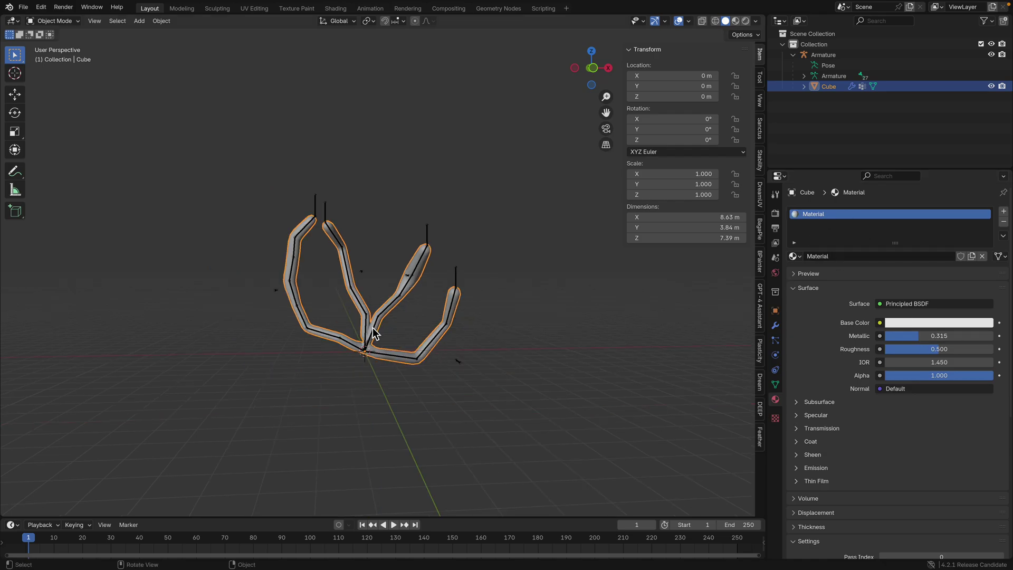
scroll(372, 337, "up", 3)
scroll(379, 331, "down", 1)
key("ctrl+s")
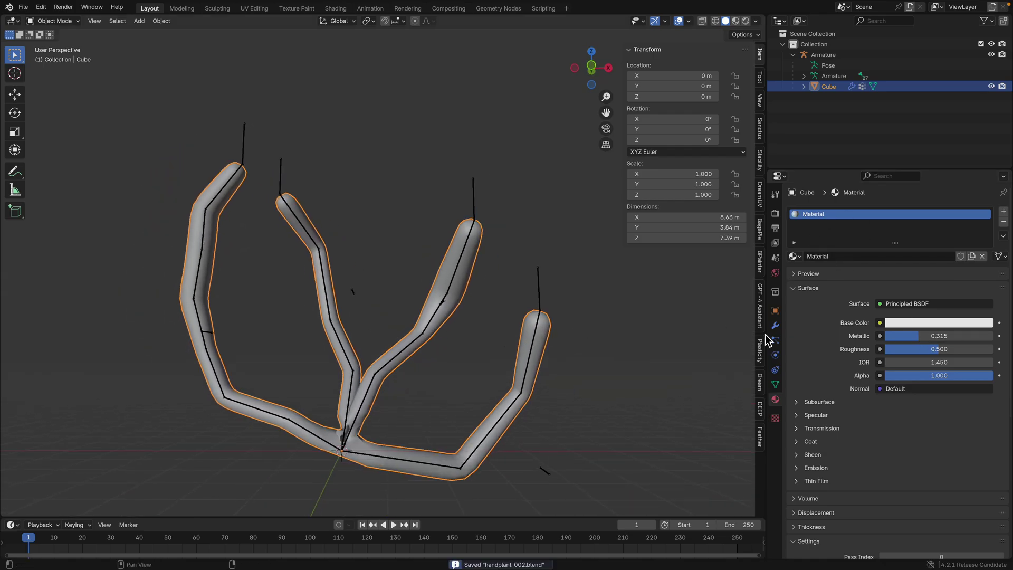
Set the plant material's base colour to a salmon red with hue 0.023, saturation 0.767 and value 0.8.
left_click(900, 324)
left_click(927, 238)
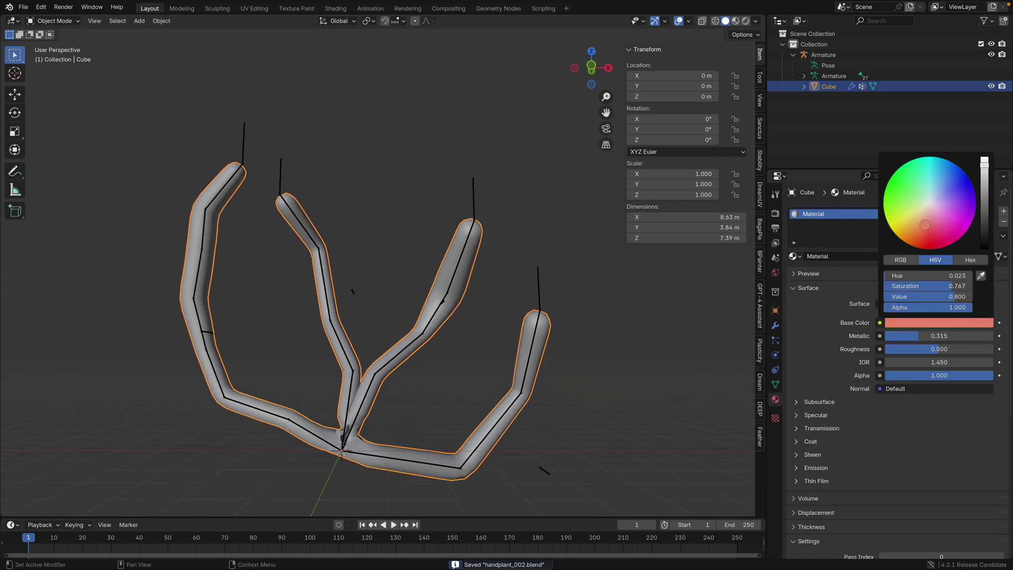
left_click(907, 338)
key("Return")
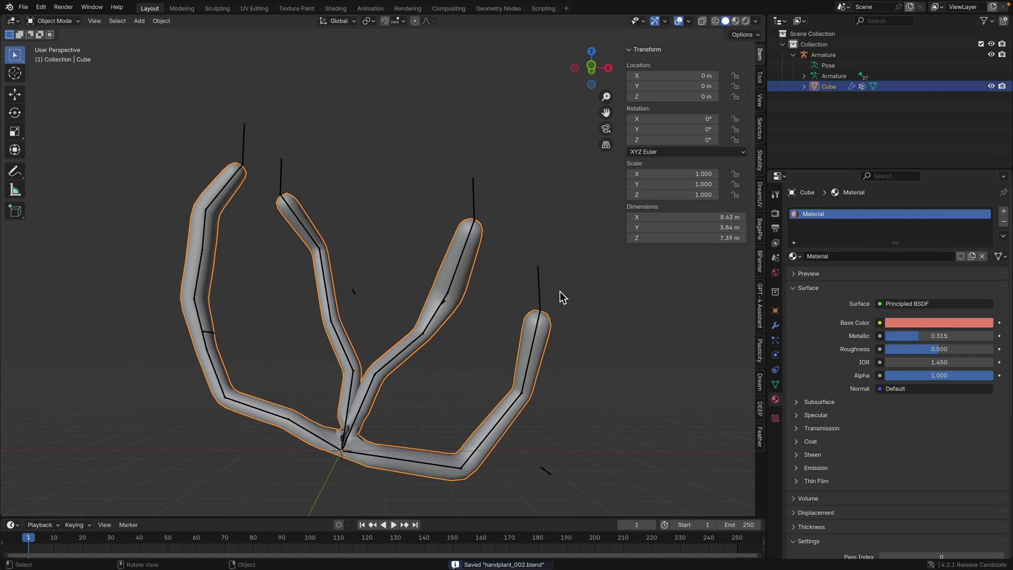
Display the plant in Material Preview shading and save the file.
left_click(735, 20)
mouse_move(453, 200)
middle_mouse_down()
mouse_move(482, 185)
mouse_move(490, 203)
mouse_move(483, 177)
middle_mouse_up()
key("ctrl+s")
Select the armature and switch it between Pose and Edit modes with the Rig Tools mode shortcuts.
left_click(480, 186)
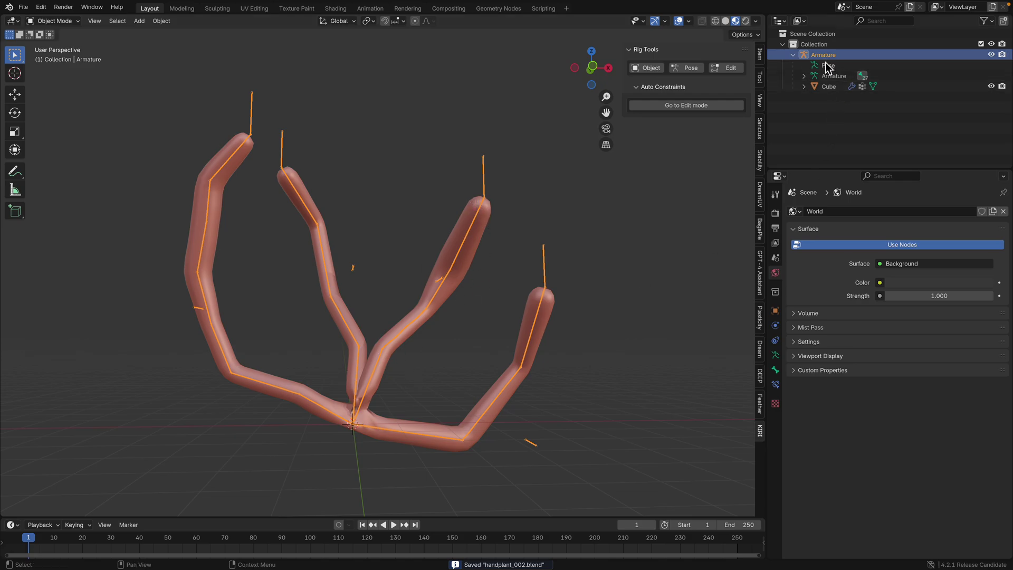
left_click(804, 86)
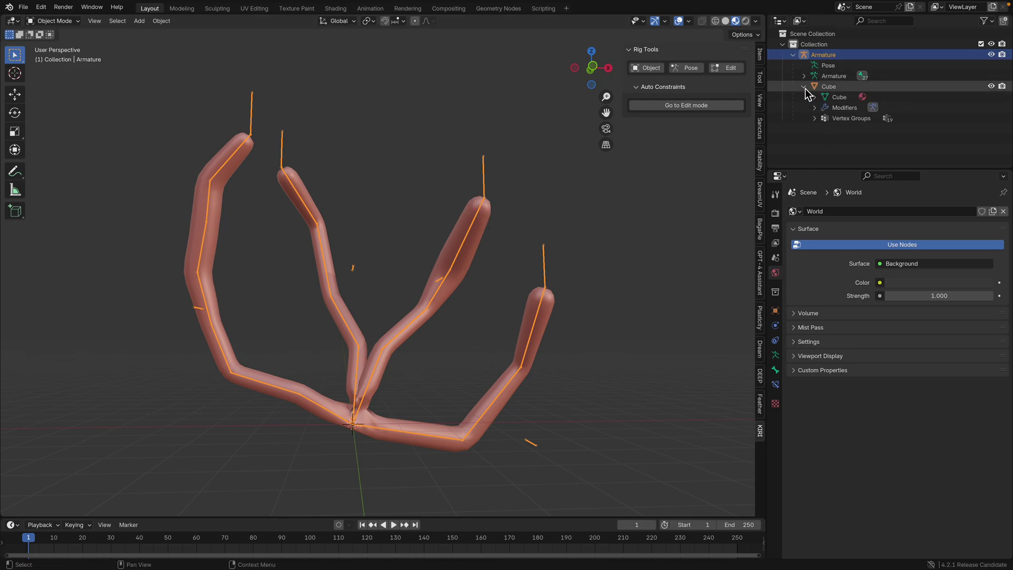
left_click(804, 87)
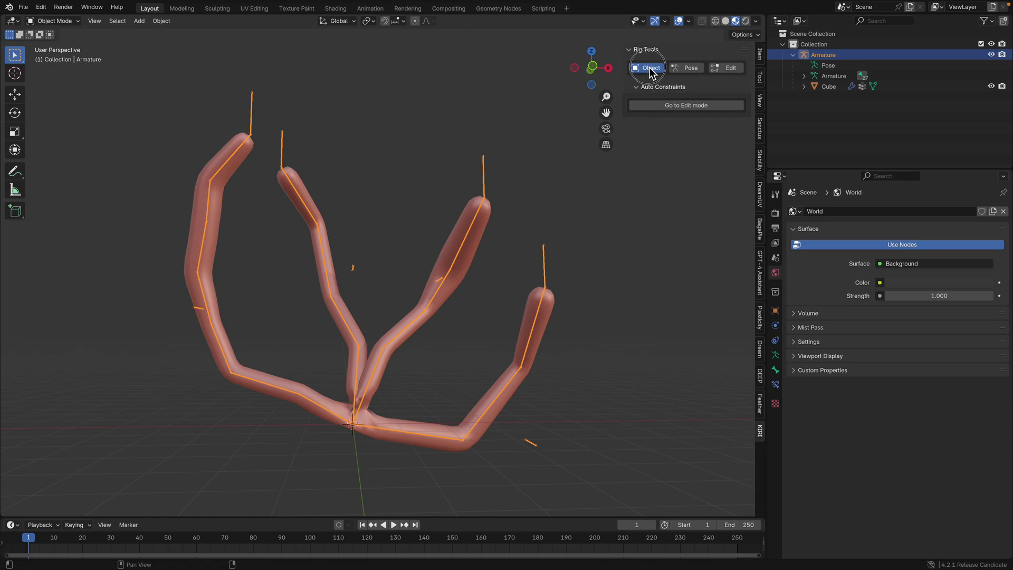
left_click(686, 68)
left_click(723, 67)
left_click(695, 67)
left_click(725, 69)
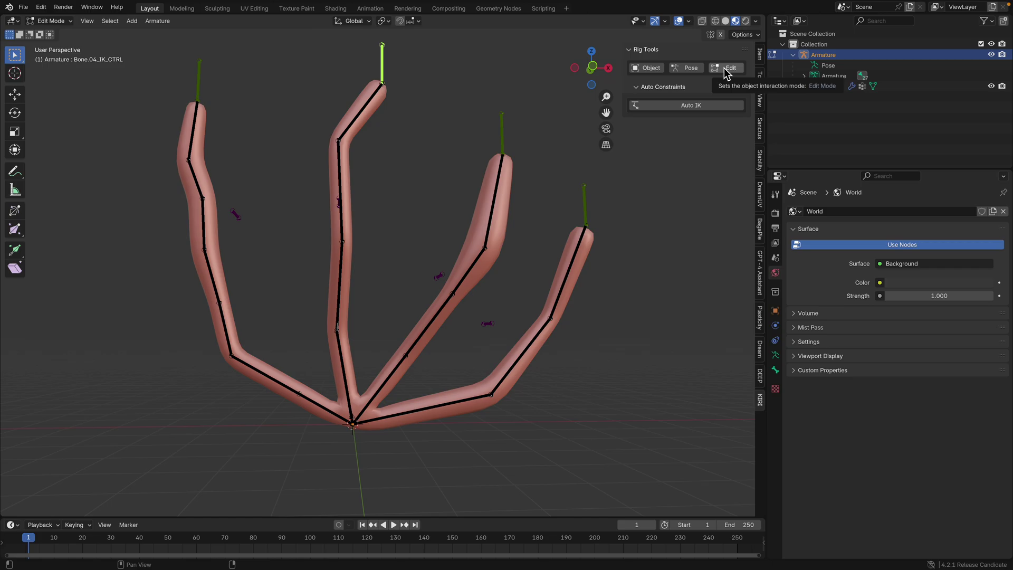
Return the armature to Pose Mode and clear the location of all its bones.
left_click(695, 69)
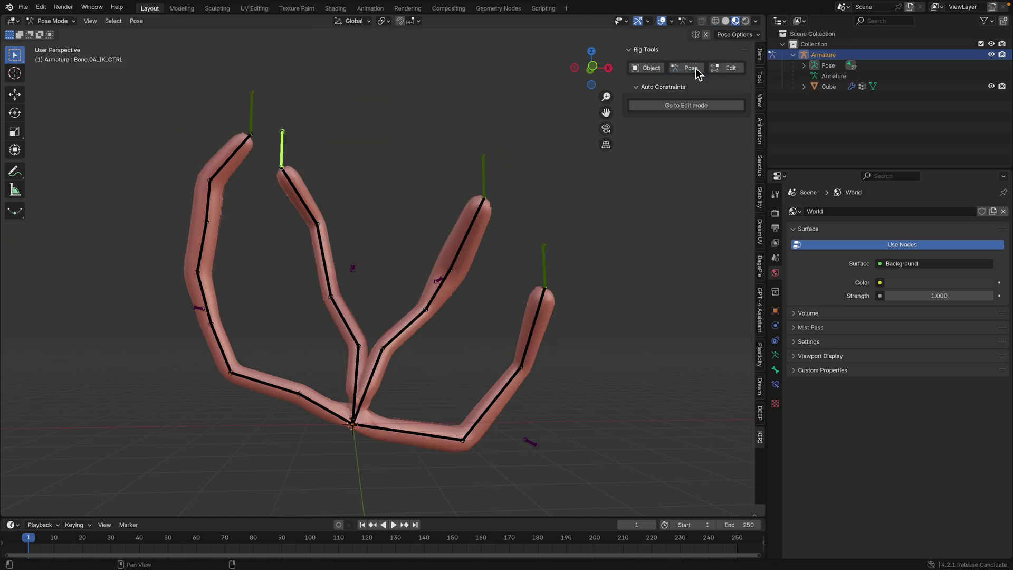
key("a")
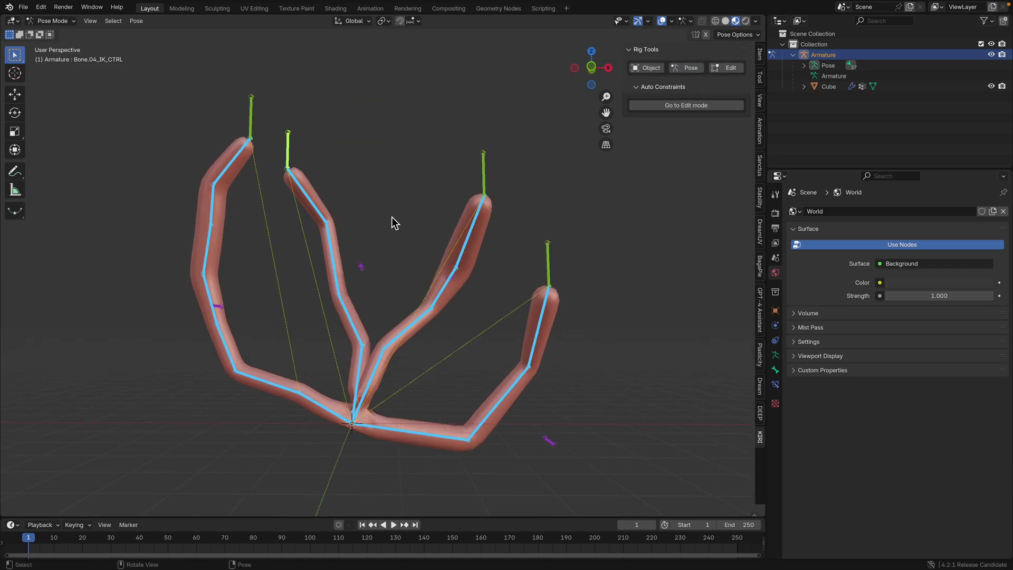
key("alt+g")
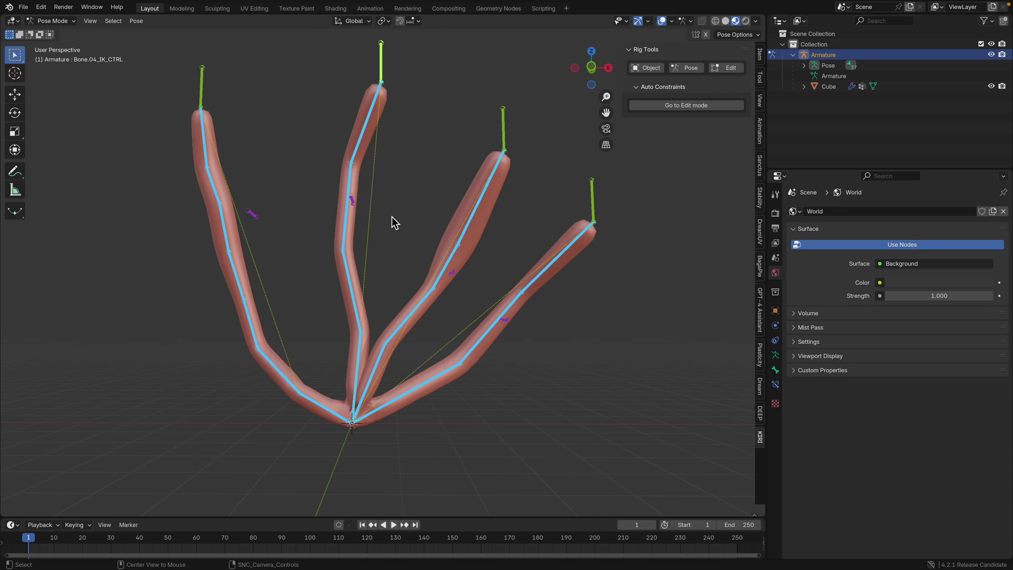
Try moving the four IK control bones together to test how the branches bend.
left_click(381, 72)
scroll(394, 127, "down", 3)
middle_click_drag(394, 130, 391, 162, "shift")
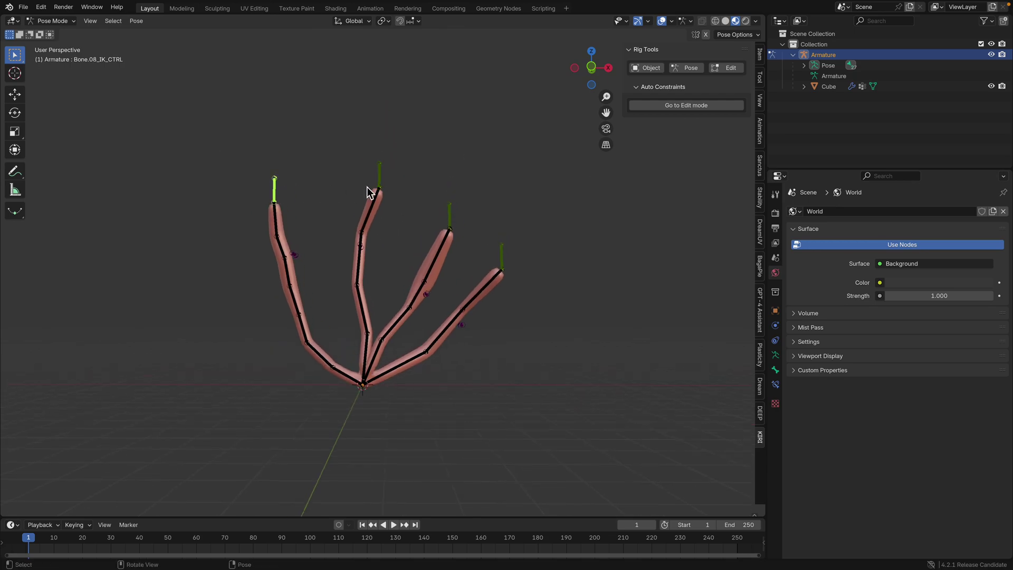
left_click(501, 258, "shift")
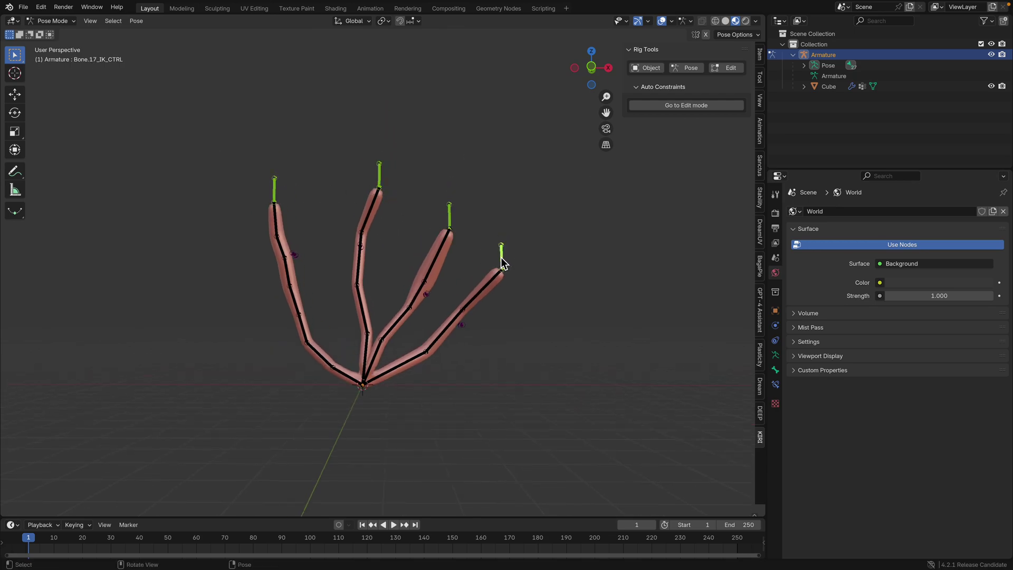
key("g")
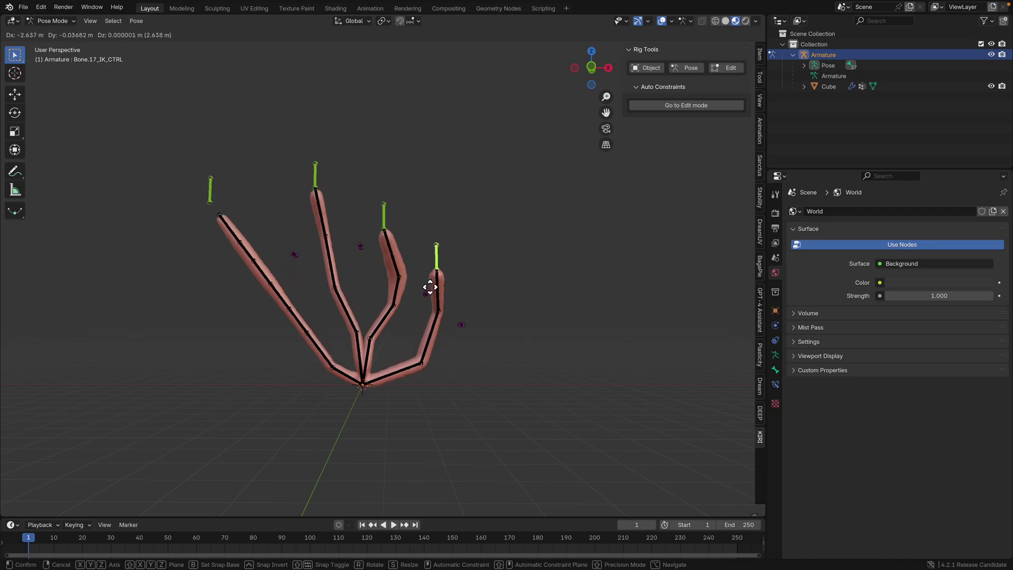
right_click(477, 272)
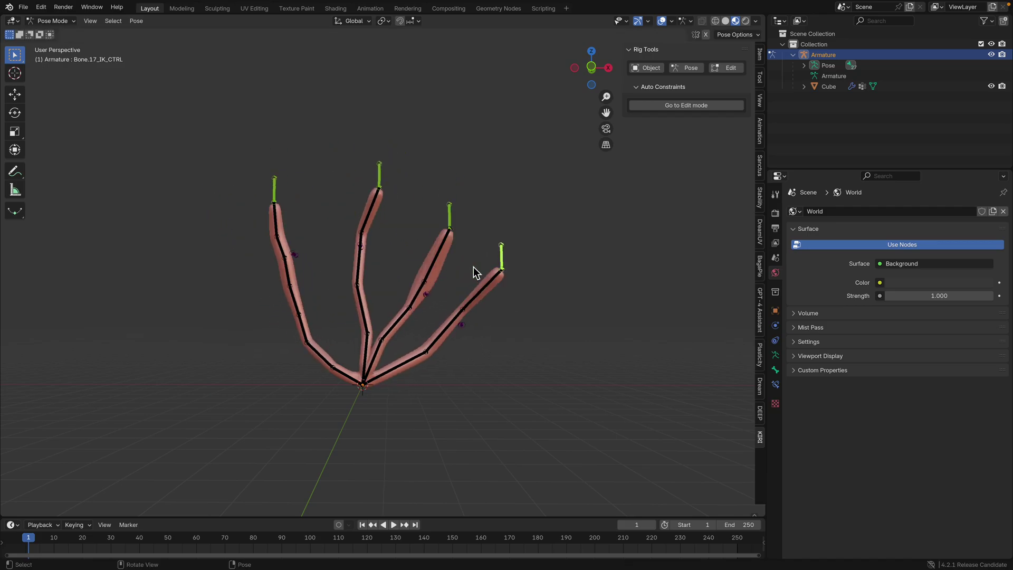
Save the file and view the rig from the front.
scroll(480, 275, "up", 2)
key("ctrl+s")
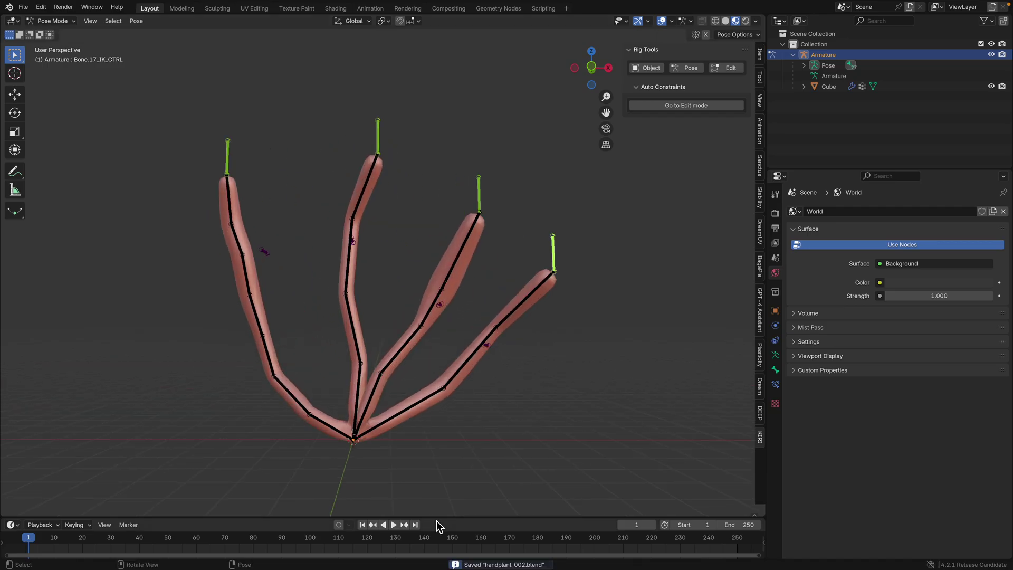
left_click_drag(441, 516, 442, 507)
left_click(591, 68)
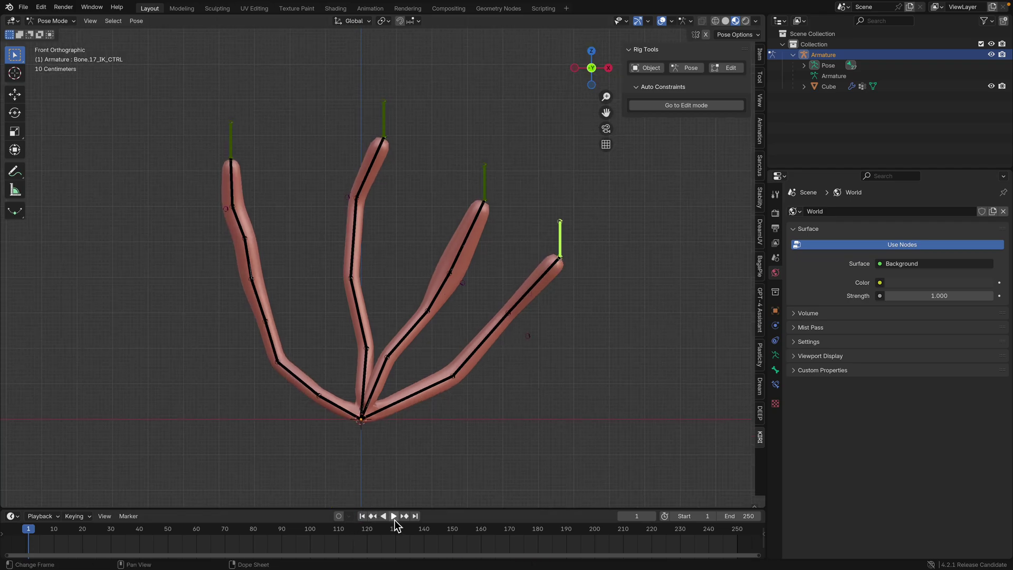
Enable auto keying and record a motion of the rightmost branch's IK control (Bone.17_IK_CTRL) during playback from frame 1.
left_click(340, 517)
left_click(394, 516)
key("g")
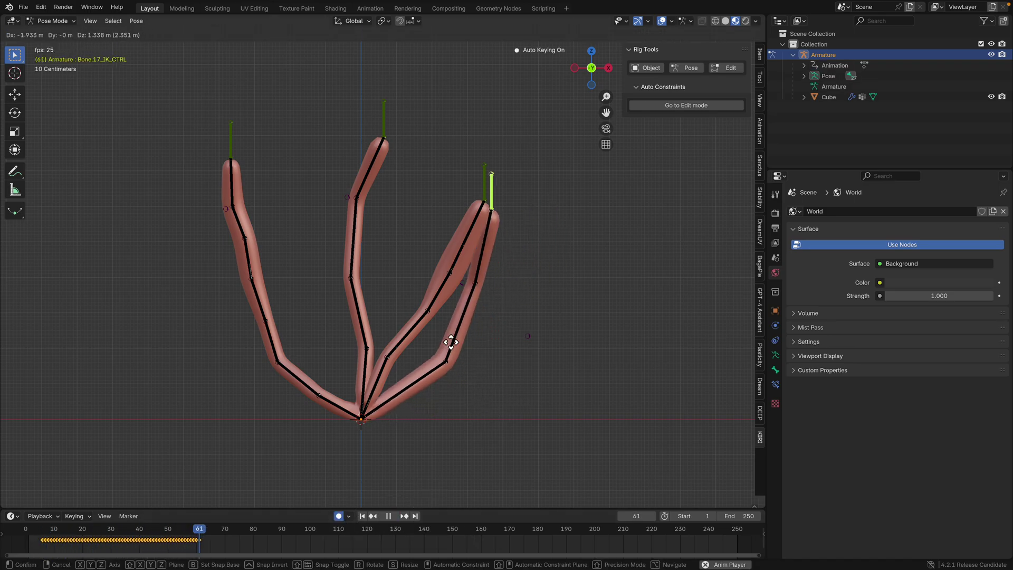
left_click(481, 383)
key("space")
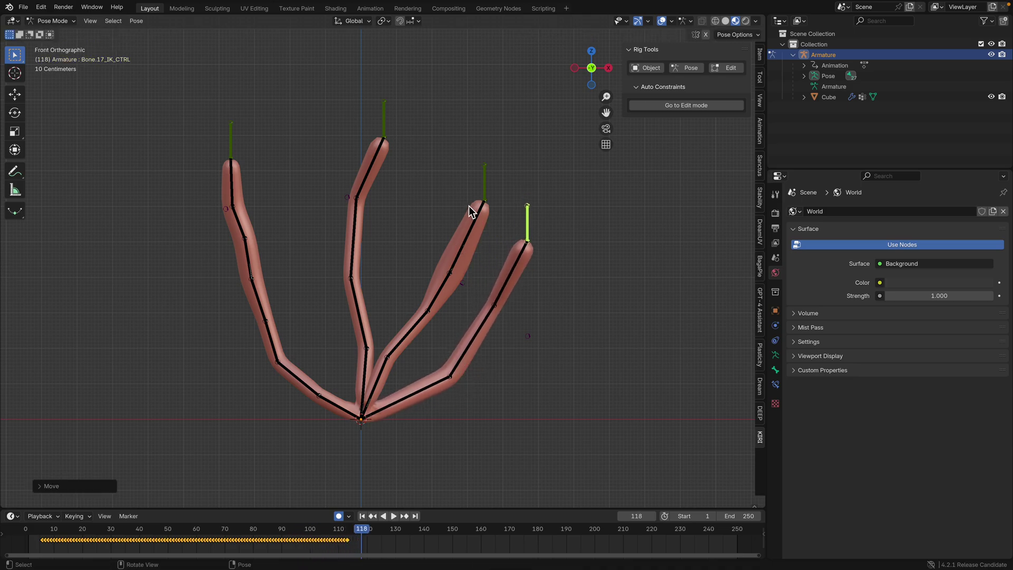
Record a motion of the third branch's IK control (Bone.00_IK_CTRL) during playback from frame 1.
left_click(486, 191)
left_click(361, 516)
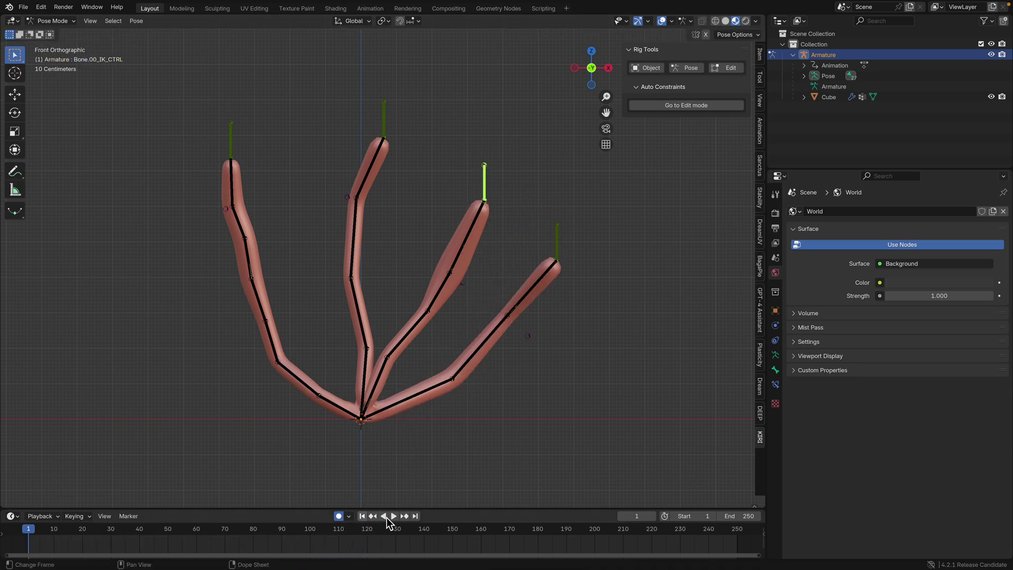
left_click(394, 516)
key("g")
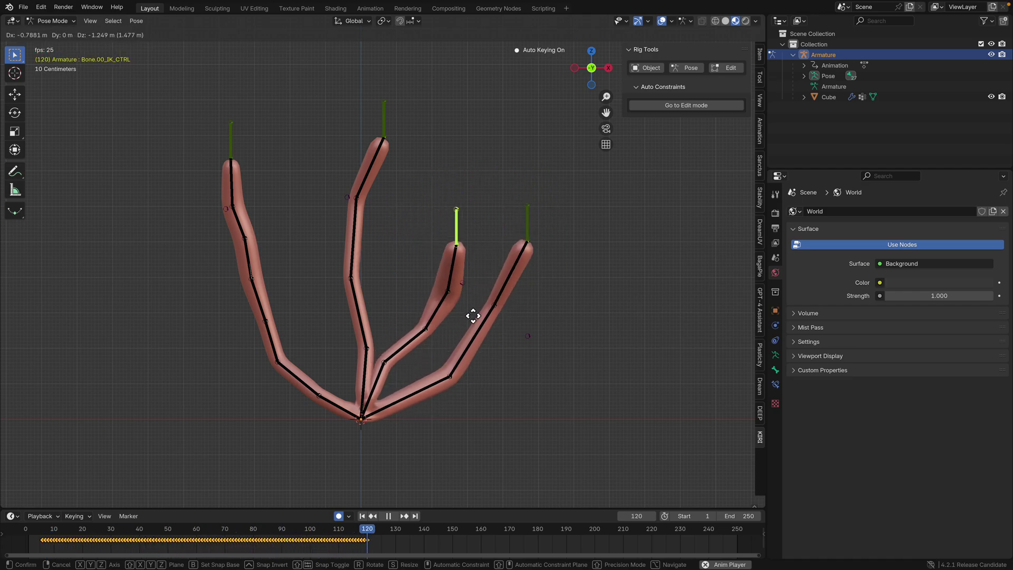
left_click(452, 294)
key("space")
Record a motion of the second branch's IK control (Bone.04_IK_CTRL) during playback from frame 1.
left_click(389, 132)
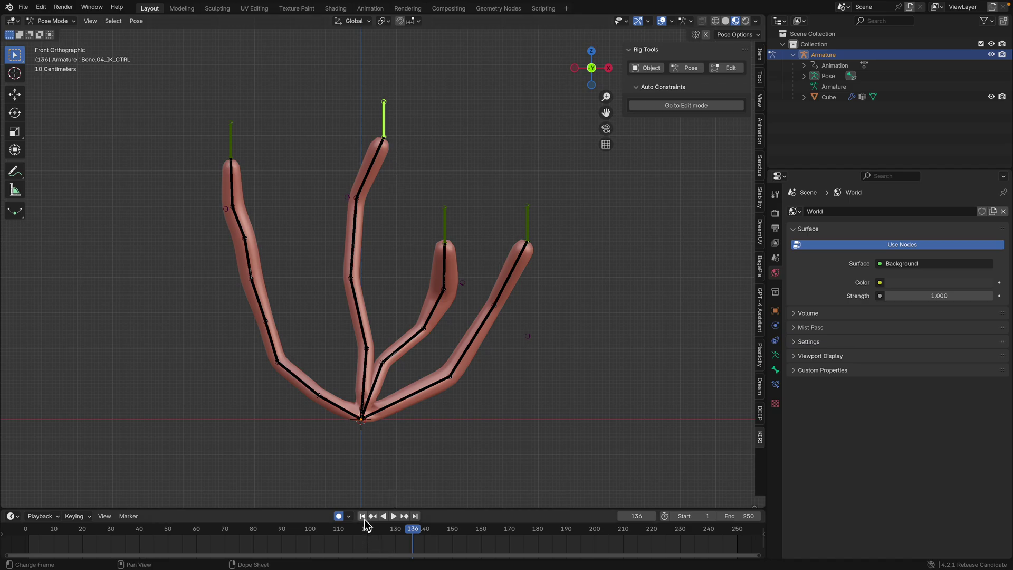
left_click(361, 516)
left_click(394, 516)
key("g")
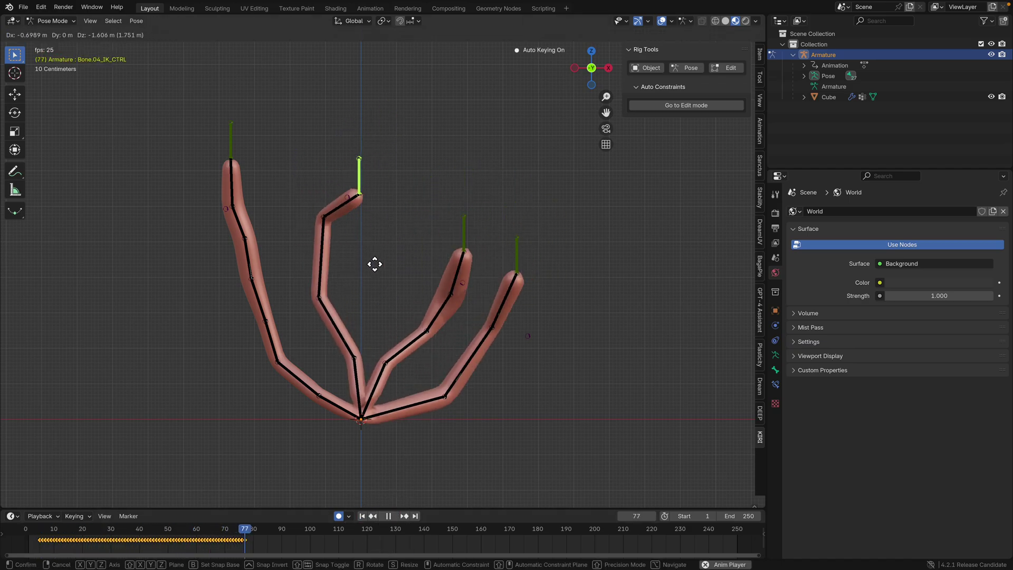
left_click(369, 275)
key("space")
Record a motion of the leftmost branch's IK control (Bone.08_IK_CTRL) during playback from frame 1.
left_click(231, 153)
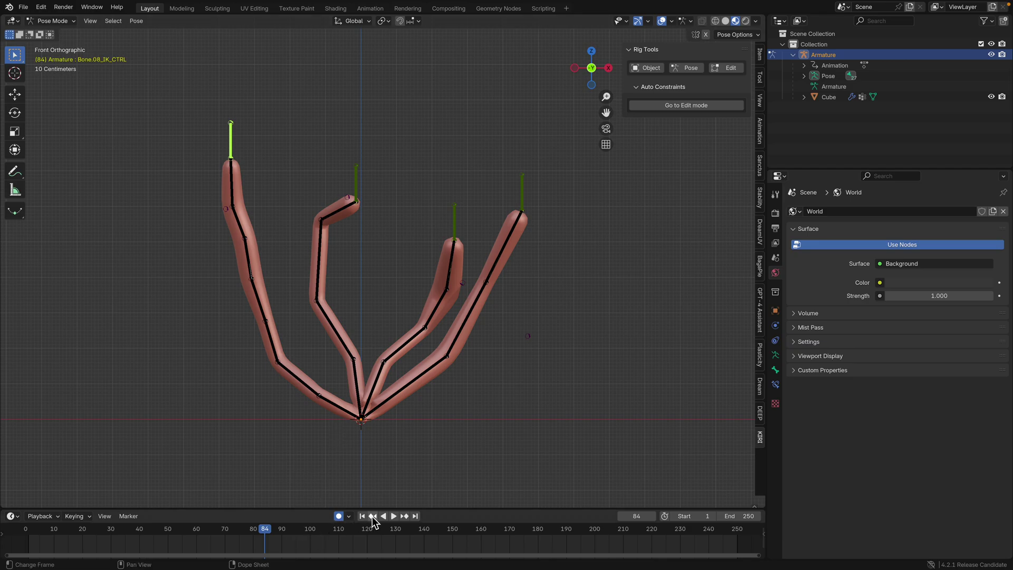
key("shift+Left")
left_click(394, 516)
key("g")
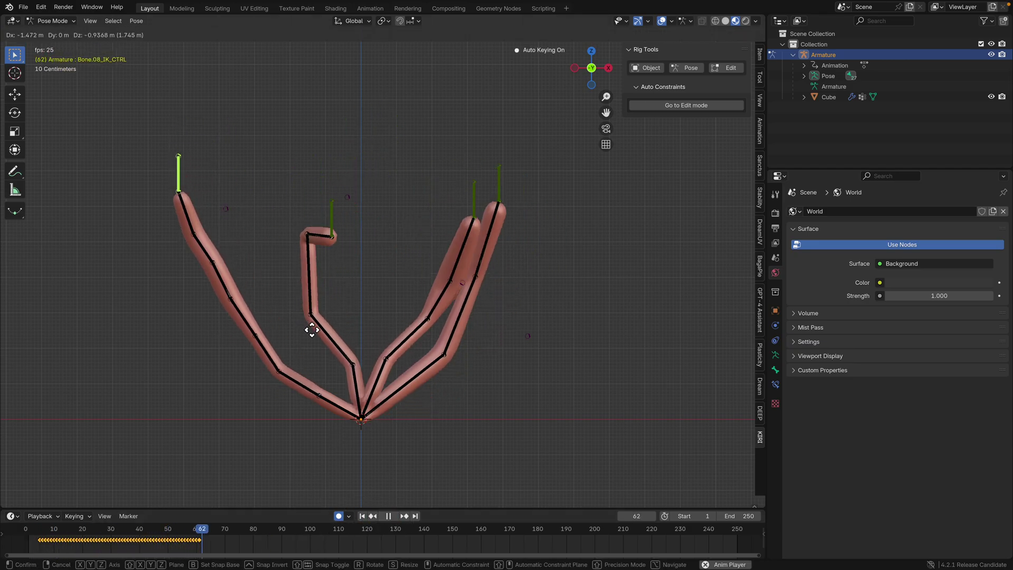
left_click(364, 340)
key("space")
Record a combined motion of the selected IK controls and pole targets during playback from frame 1, and return to frame 1.
key("shift+Left")
middle_click_drag(319, 294, 432, 132)
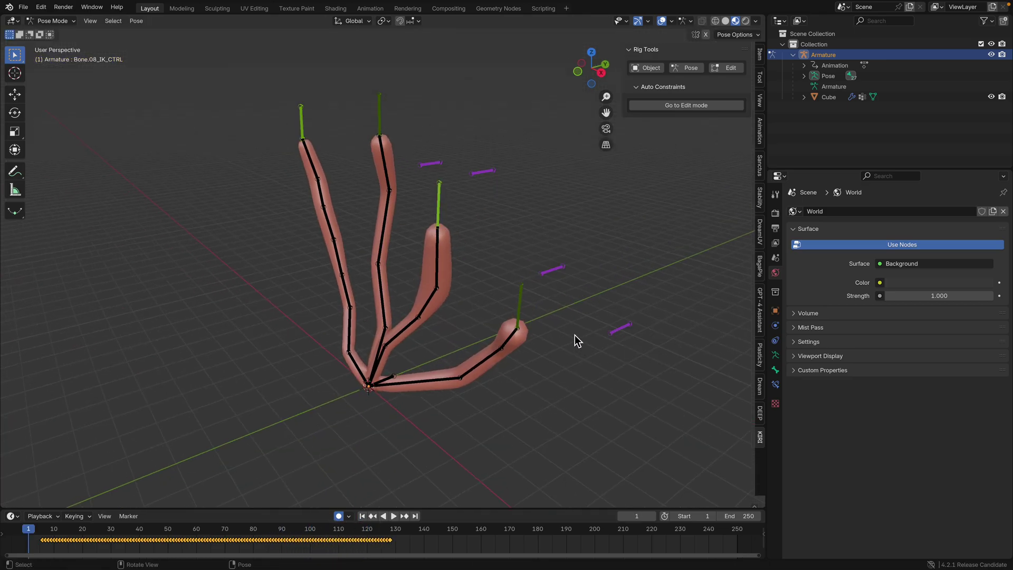
middle_click_drag(575, 337, 554, 351)
left_click(394, 516)
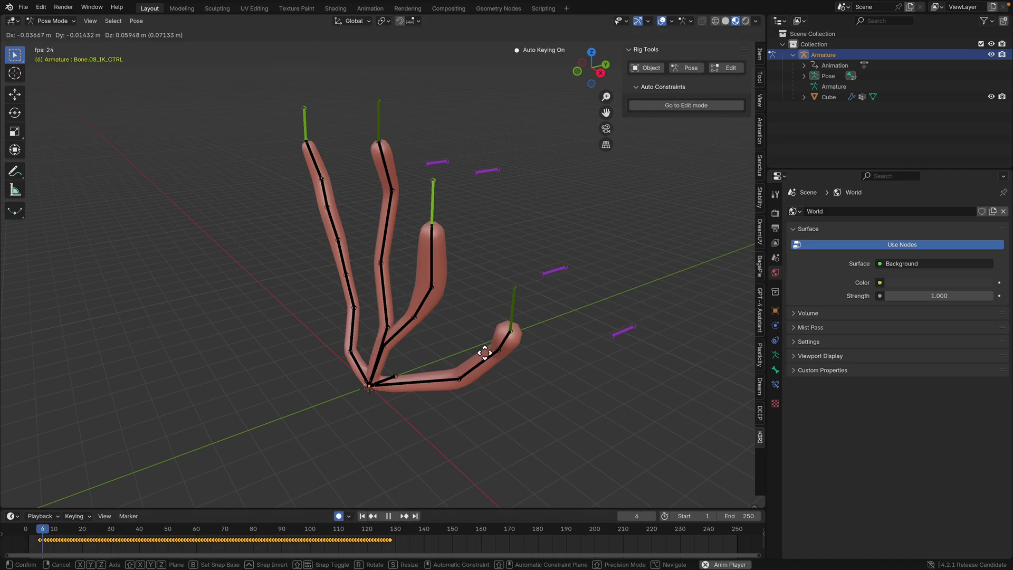
key("g")
left_click(487, 358)
key("space")
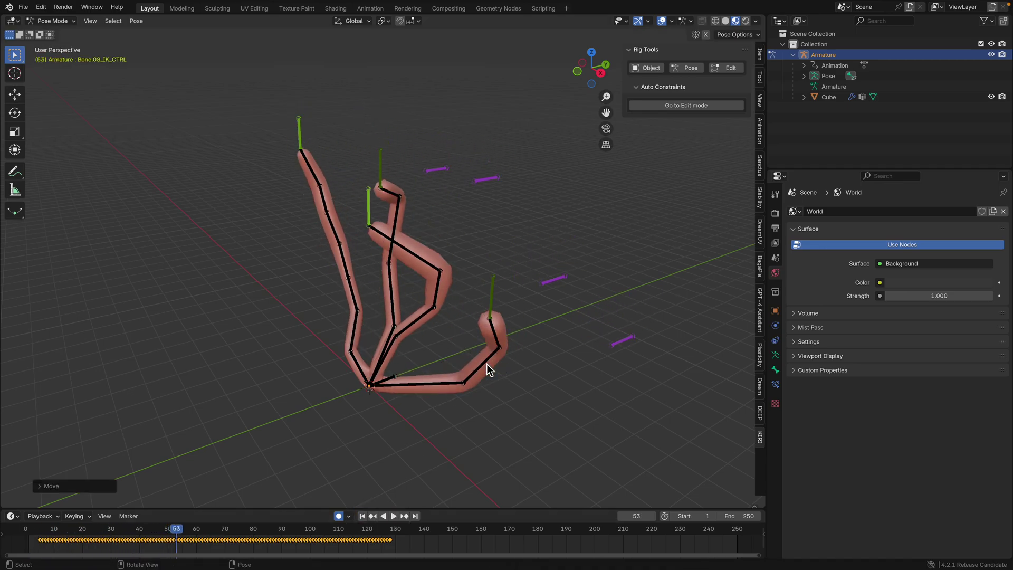
key("shift+Left")
Select the four pole targets and record their motion together during playback from frame 1.
left_click(441, 172)
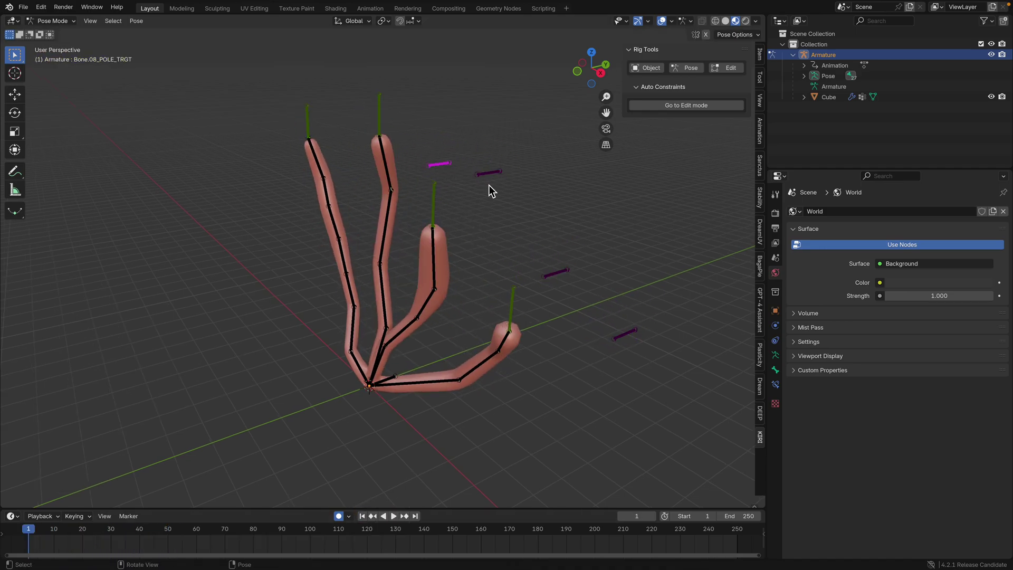
left_click(626, 337)
key("g")
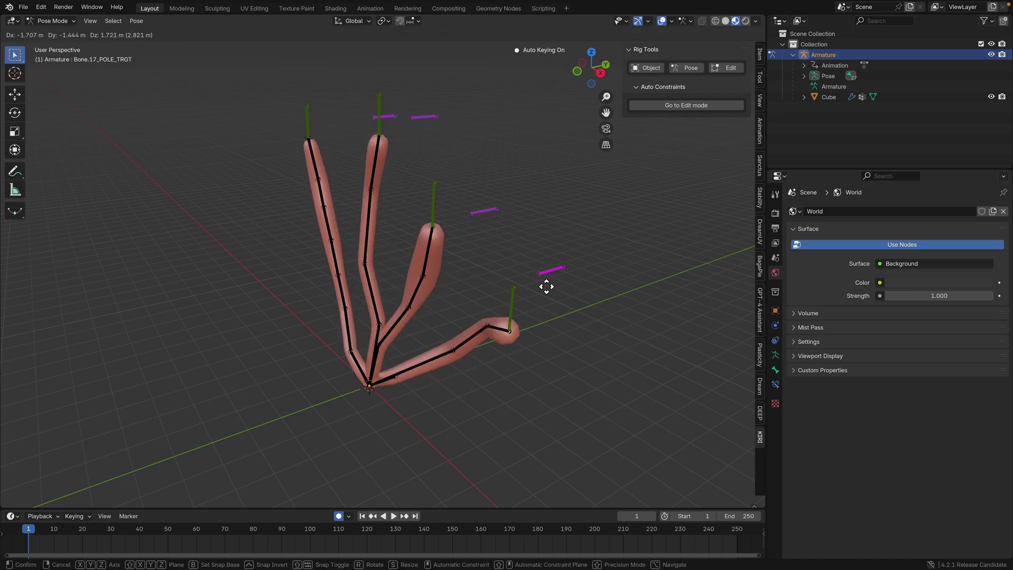
left_click(558, 327)
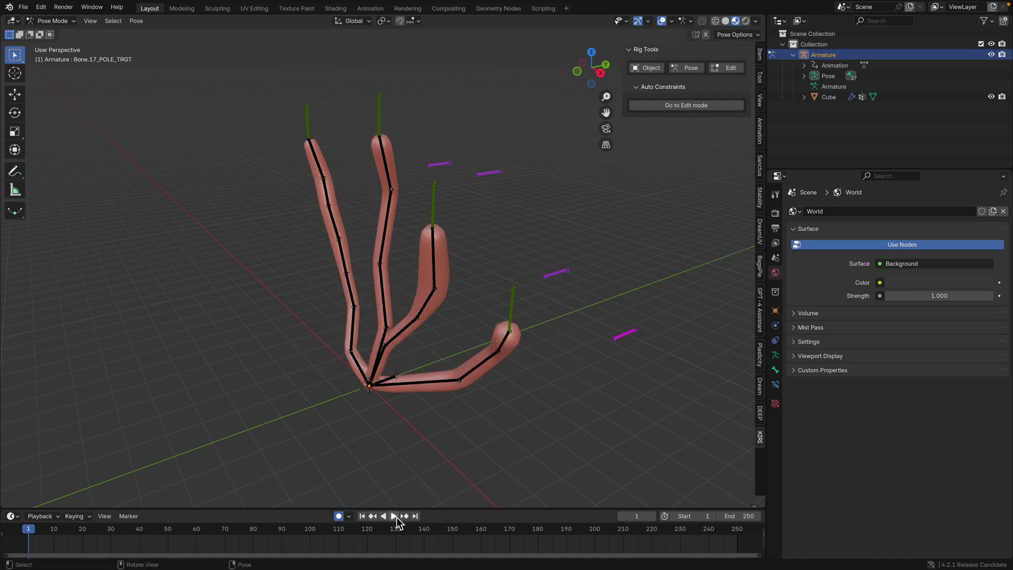
left_click(395, 516)
key("g")
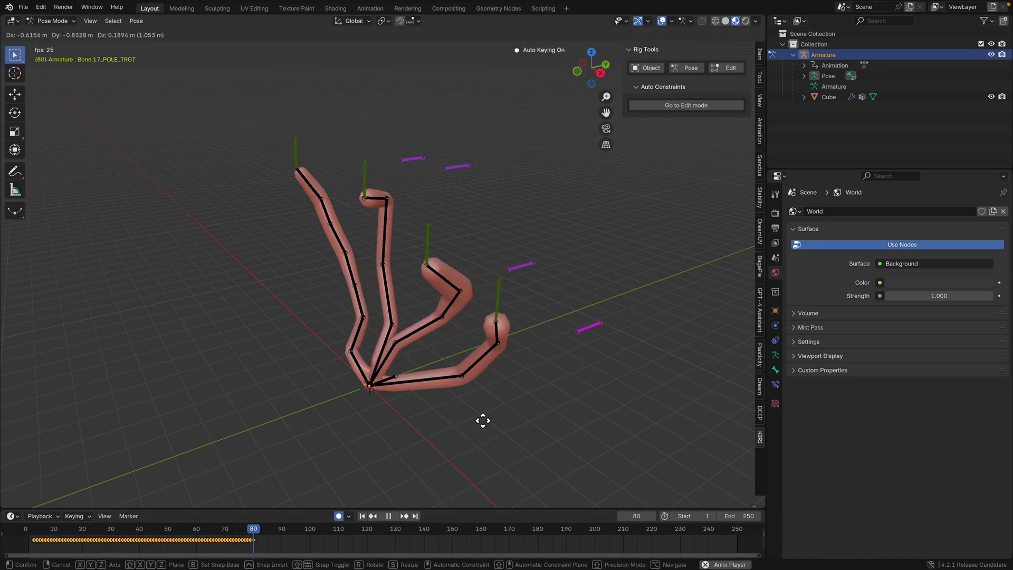
left_click(417, 376)
Save the file and play back the recorded plant animation.
key("ctrl+s")
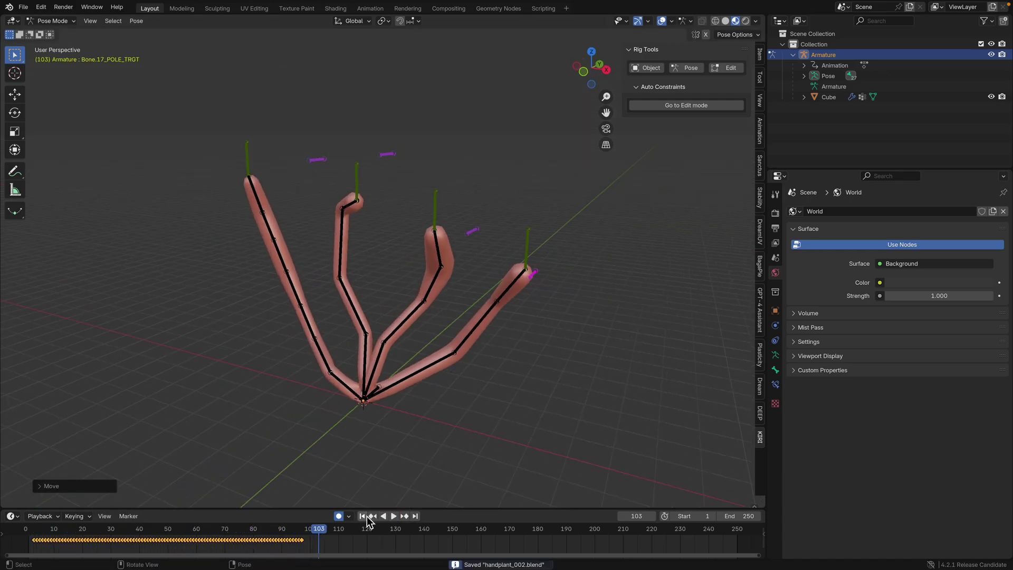
key("Escape")
key("space")
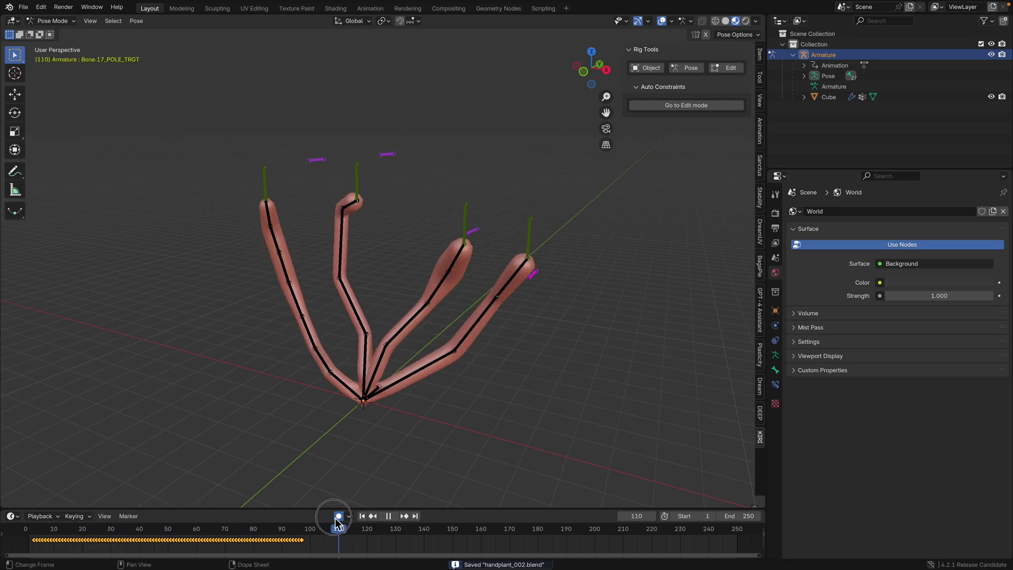
key("Escape")
Save the file with all the rig's bones selected and scrub the animation to frame 82.
left_click_drag(230, 130, 648, 359)
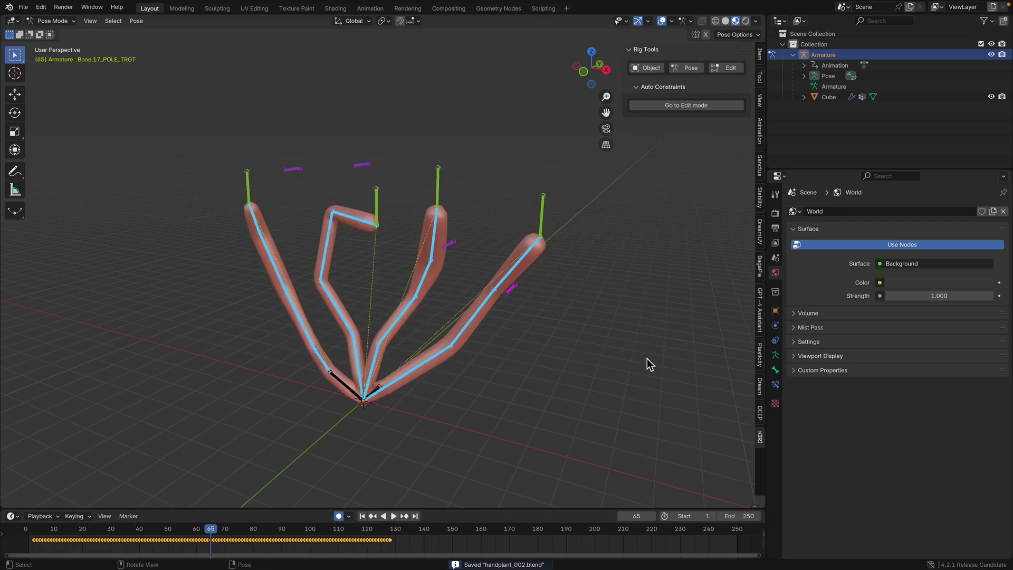
middle_click_drag(404, 284, 423, 275)
key("ctrl+s")
left_click_drag(217, 538, 258, 538)
scroll(239, 277, "up", 2)
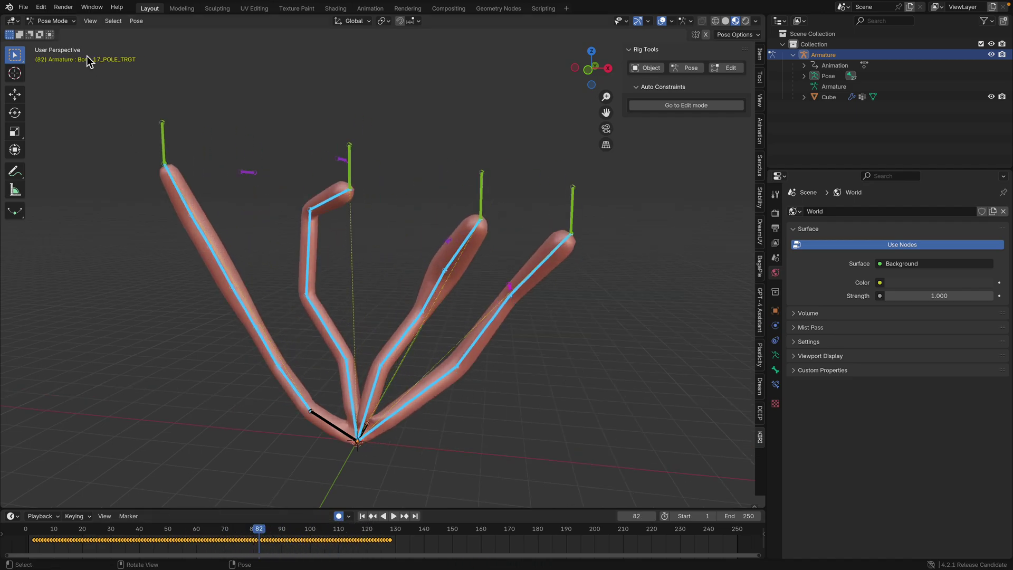
Set the IK constraint's chain length to 7 on the leftmost branch's end bone (Bone.08) and scrub to frame 71.
left_click(179, 192)
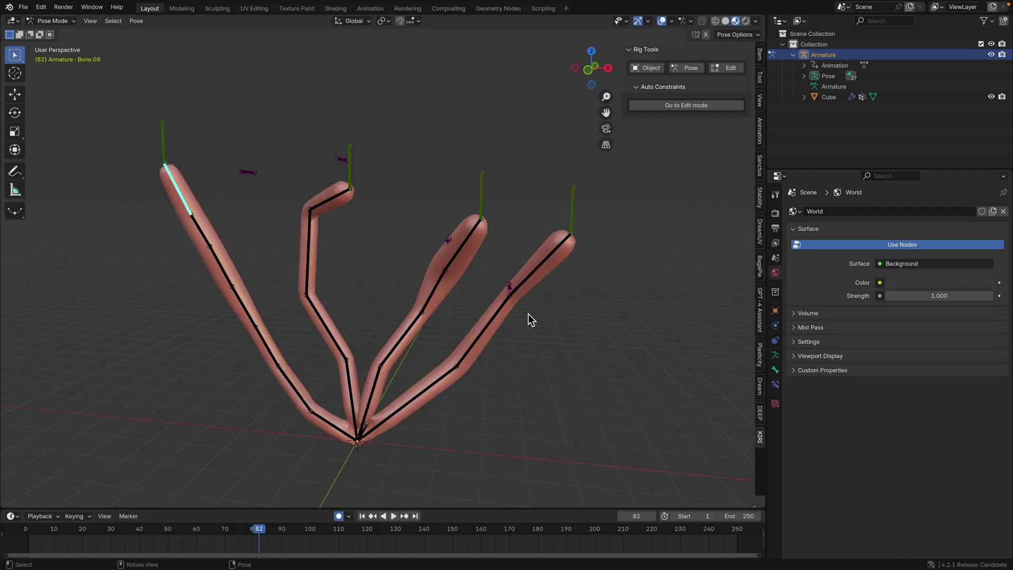
left_click(774, 370)
left_click(775, 355)
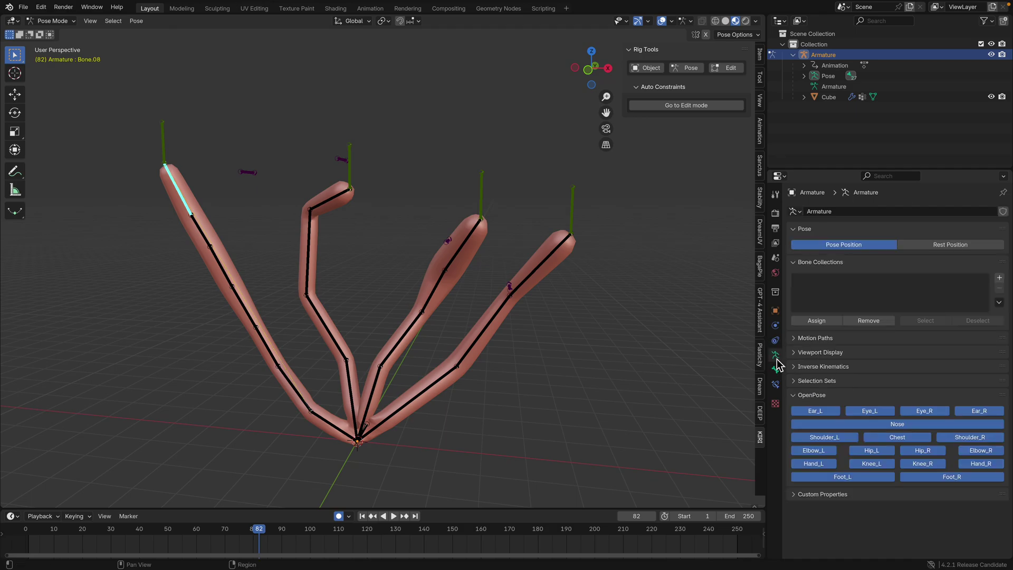
left_click(776, 385)
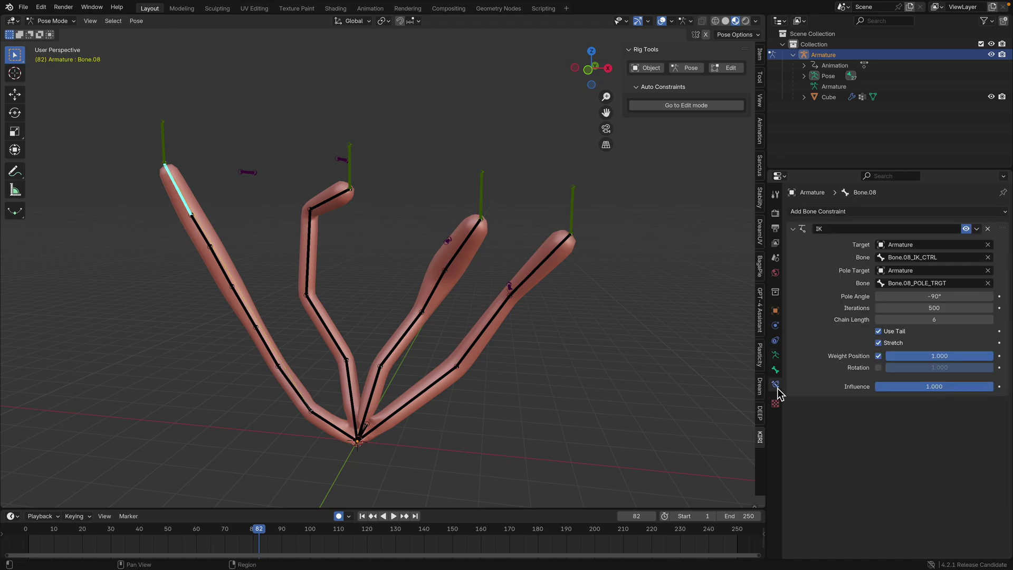
left_click(988, 319)
left_click_drag(121, 533, 227, 519)
Save the file from Object Mode and return the armature to Pose Mode.
left_click(53, 21)
left_click(63, 30)
key("ctrl+s")
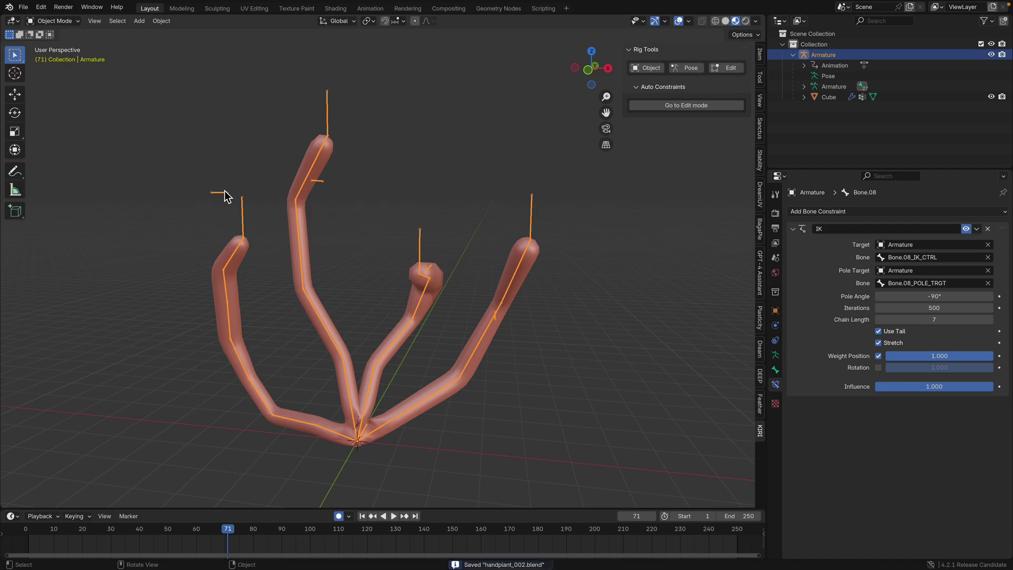
left_click(53, 20)
left_click(66, 60)
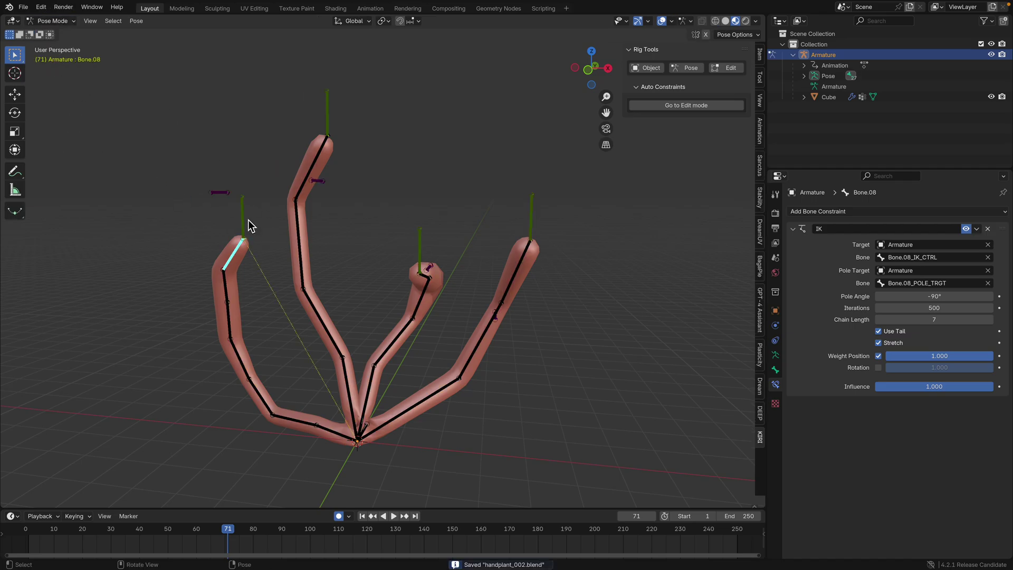
Select the leftmost branch's IK control and enlarge the timeline to inspect its keyframes, scrubbing to frame 60.
left_click(242, 224)
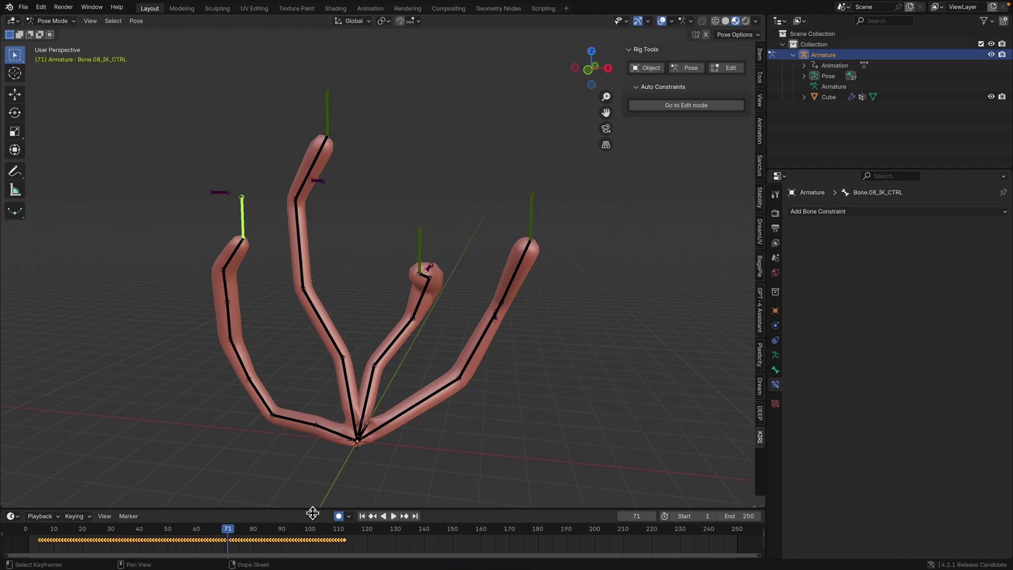
left_click_drag(310, 509, 310, 422)
key("shift+Left")
key("space")
left_click_drag(107, 468, 197, 480)
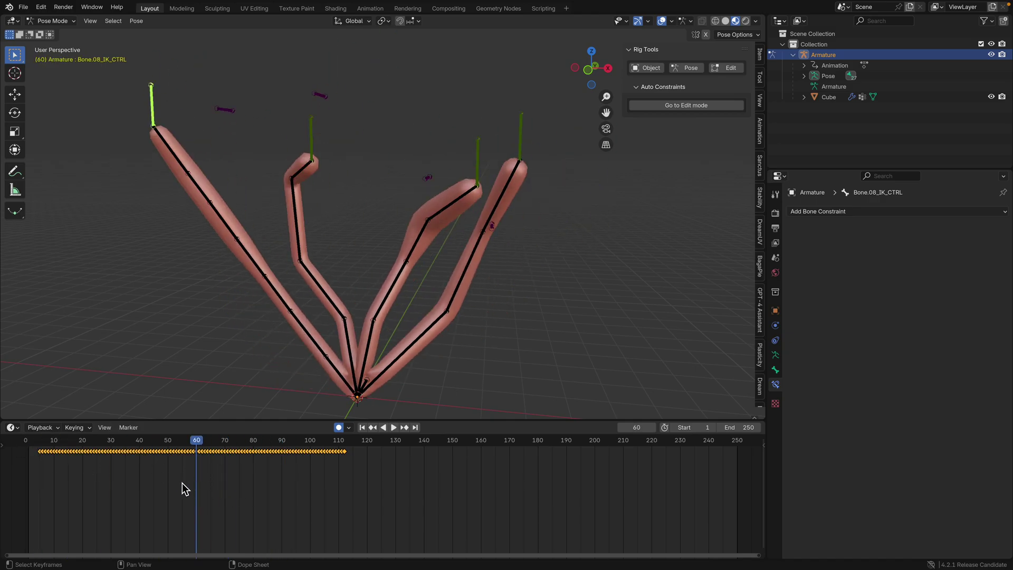
Duplicate the leftmost IK control's keyframes along the timeline to about frames 125 to 232.
key("shift+s")
left_click(196, 489)
key("shift+d")
left_click(546, 496)
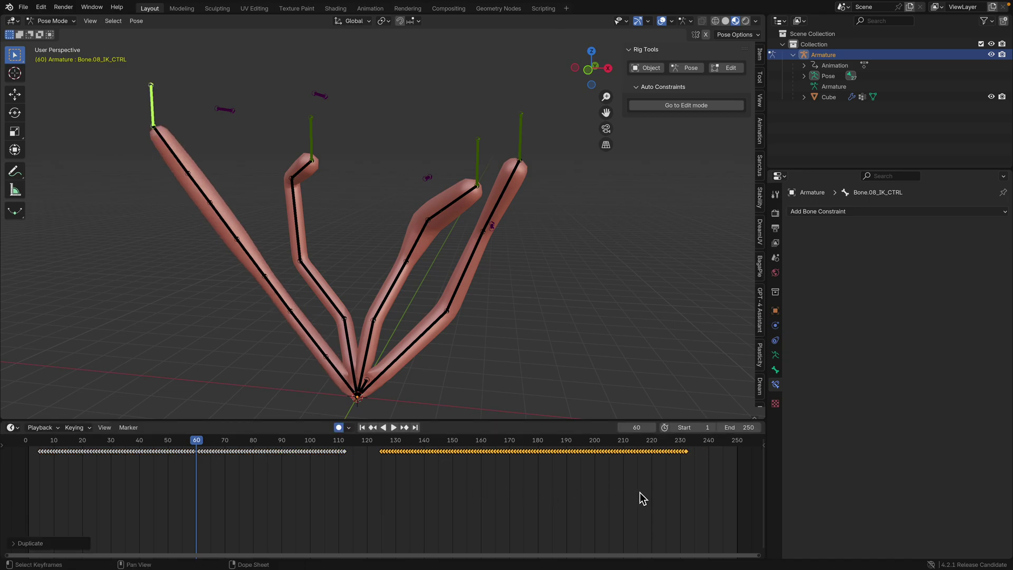
key("s")
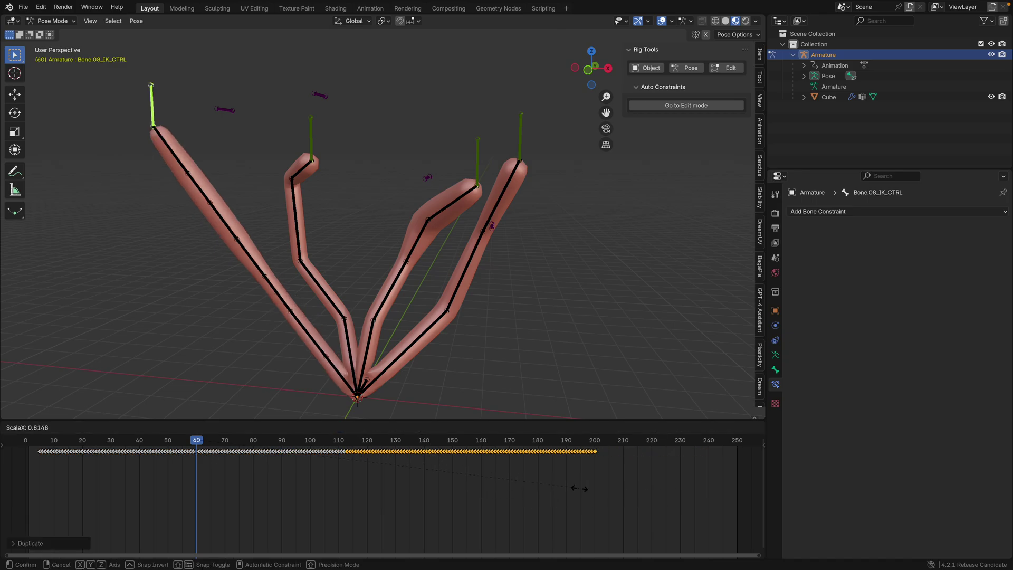
key("Escape")
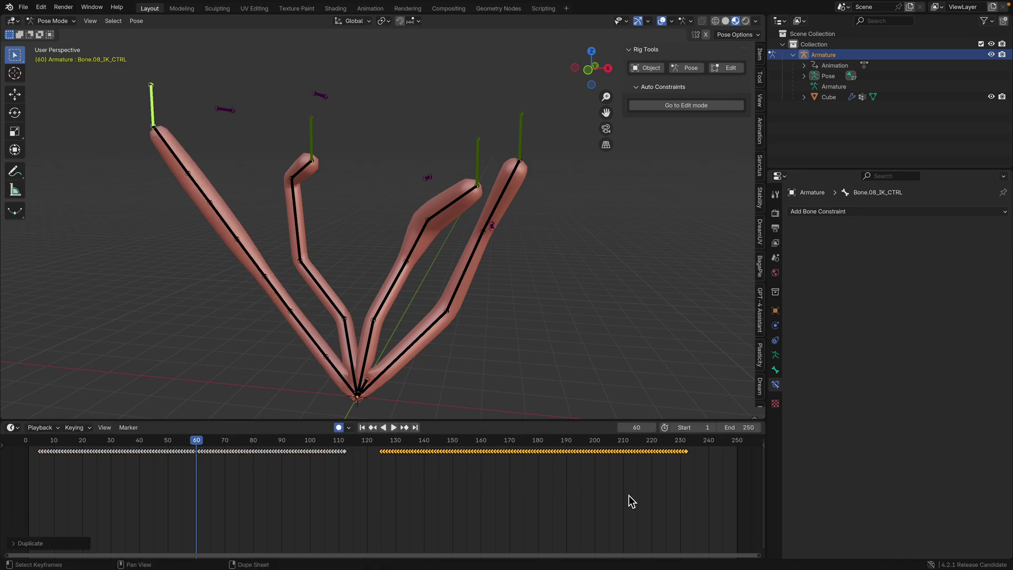
scroll(549, 493, "down", 1)
key("s")
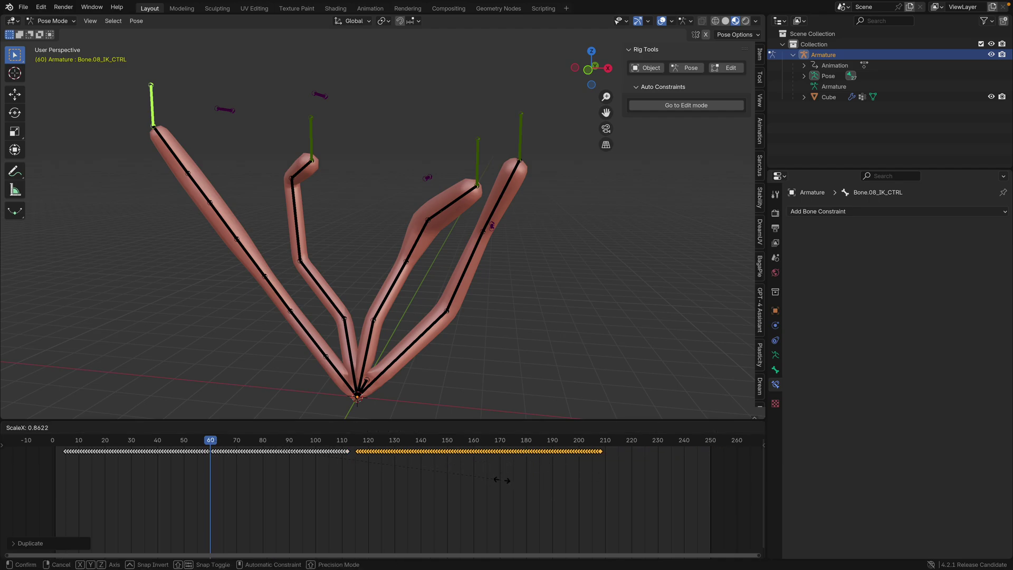
left_click(517, 488)
scroll(500, 479, "down", 2)
scroll(501, 480, "up", 1)
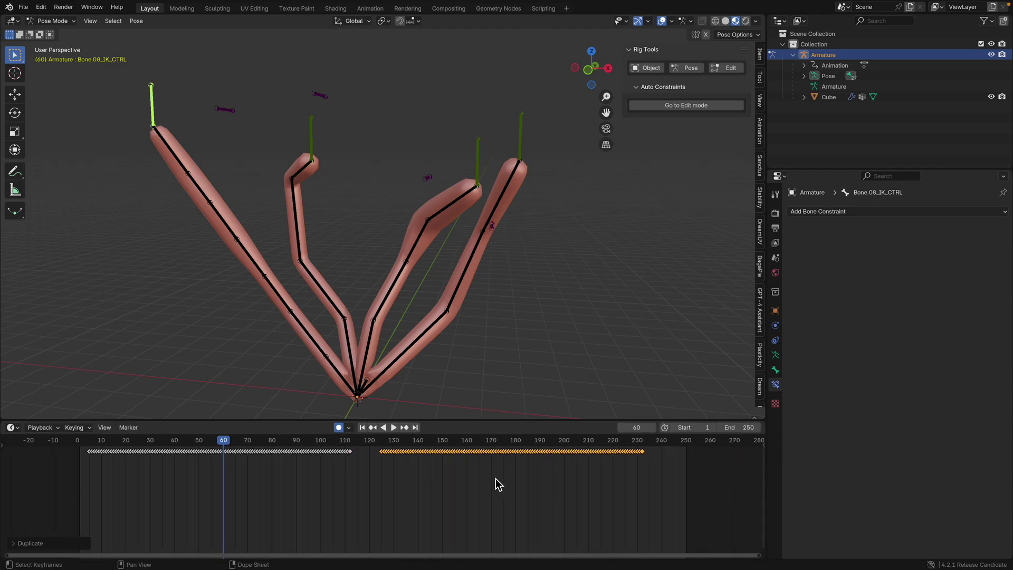
Delete the leftmost IK control's duplicated keyframes, then scrub to frame 63 and save the file.
left_click_drag(395, 442, 449, 453)
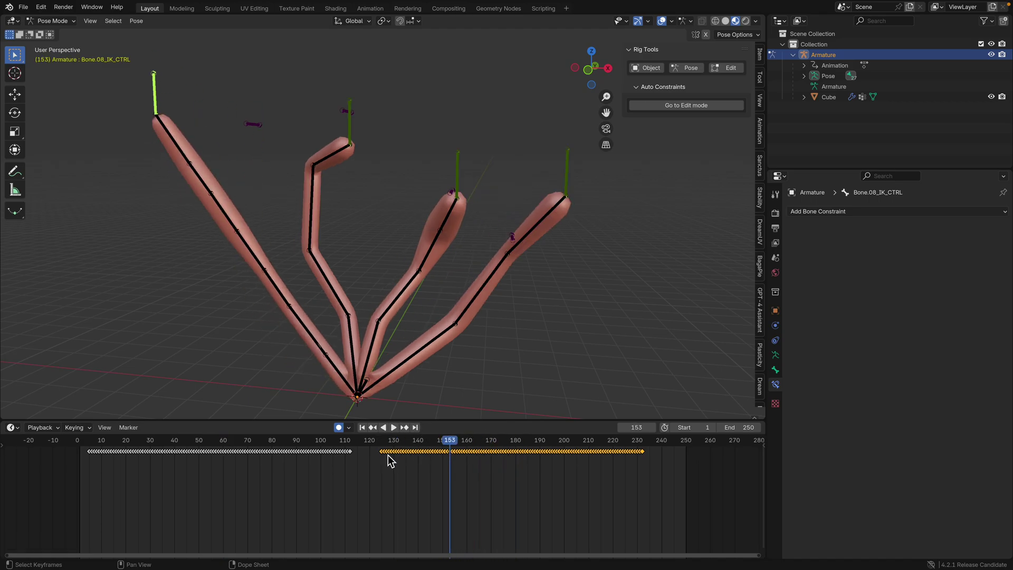
key("x")
left_click(378, 456)
left_click_drag(384, 442, 232, 443)
key("ctrl+s")
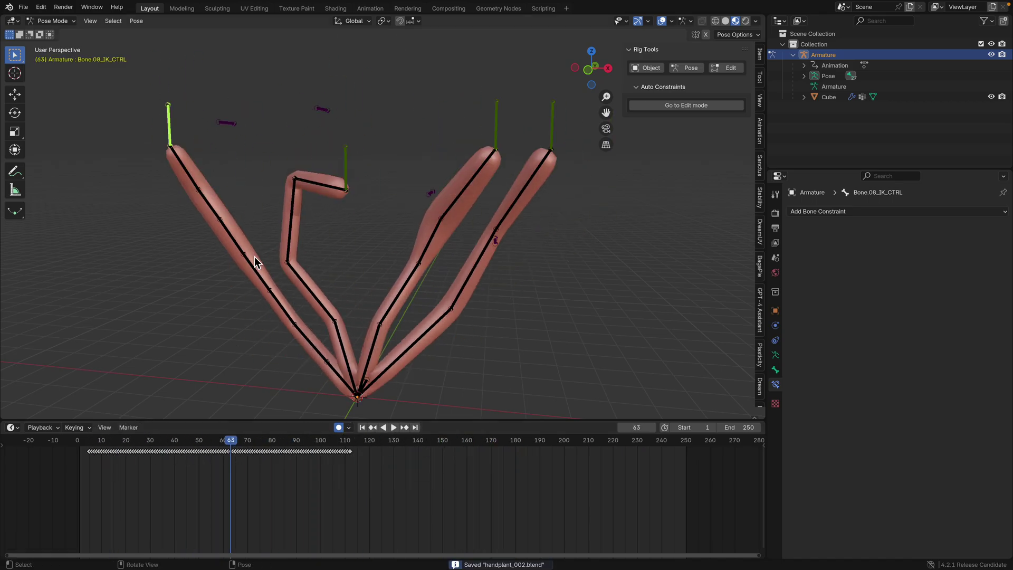
Enlarge the 3D viewport over the timeline and play back the animation, checking the branches' motion from another angle.
left_click(52, 21)
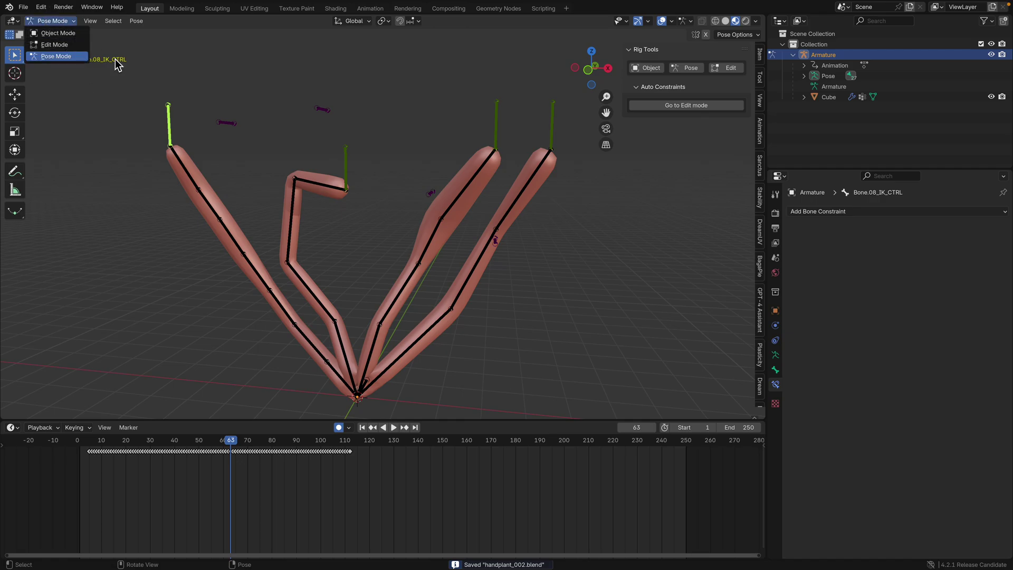
left_click(381, 209)
scroll(454, 194, "up", 2)
left_click_drag(515, 422, 516, 474)
key("space")
scroll(382, 312, "down", 3)
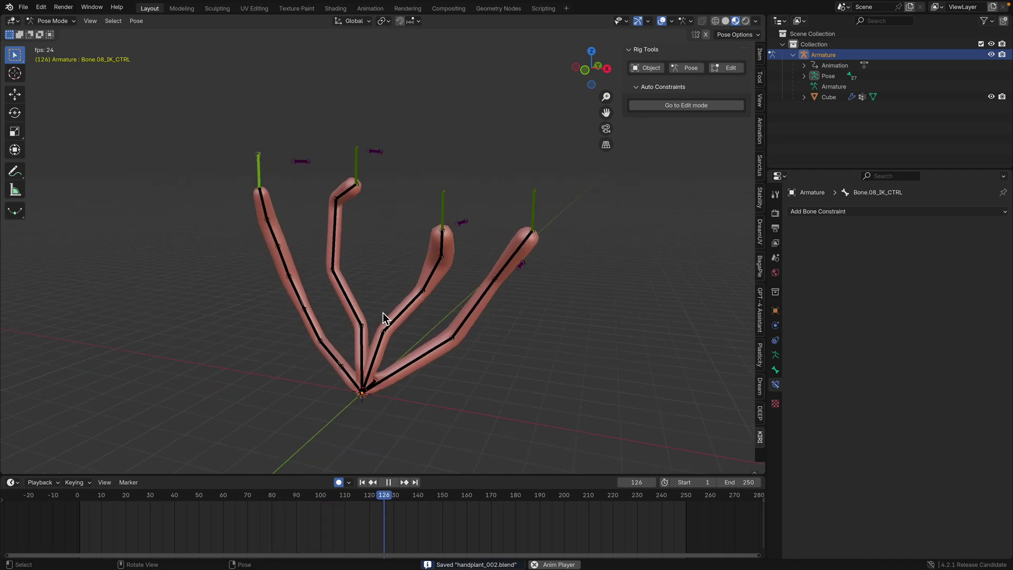
middle_click_drag(407, 323, 334, 338)
left_click_drag(341, 498, 327, 448)
key("space")
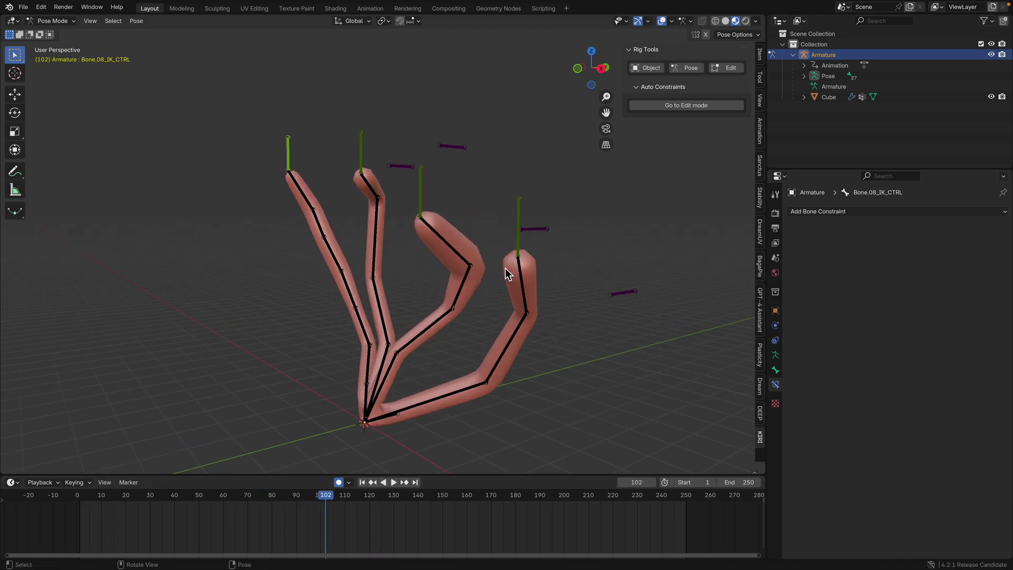
Save the file with the playhead at frame 124 and switch the armature to Object Mode.
key("ctrl+s")
left_click(66, 23)
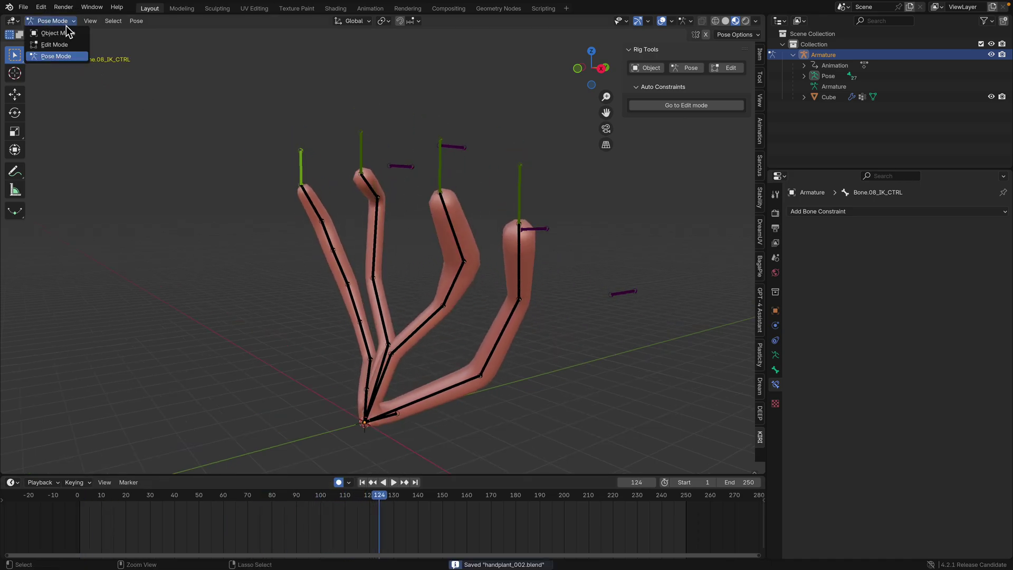
left_click(58, 33)
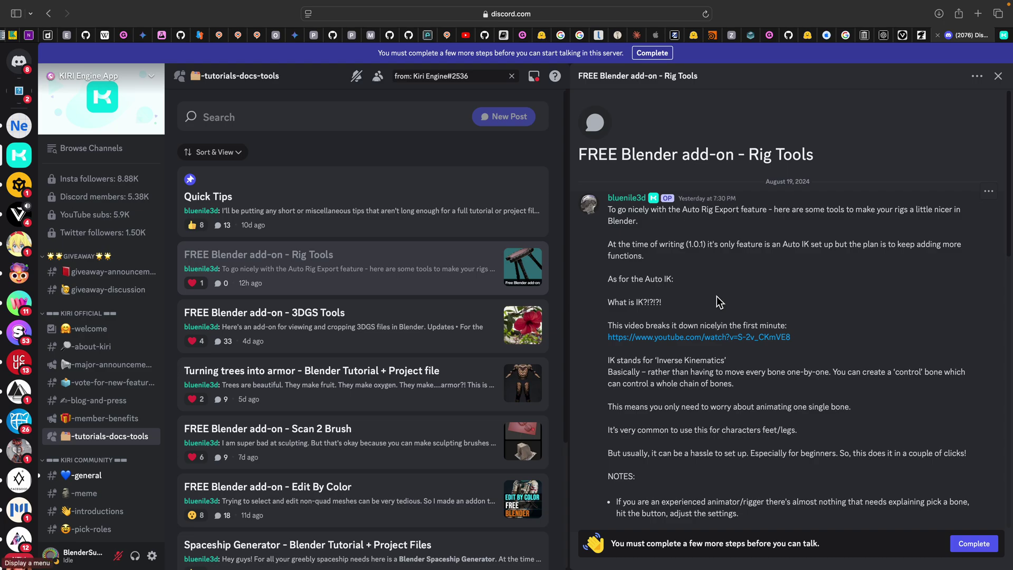
Read the KIRI Engine Discord post about the free Rig Tools add-on and its Auto IK notes.
scroll(716, 302, "down", 10)
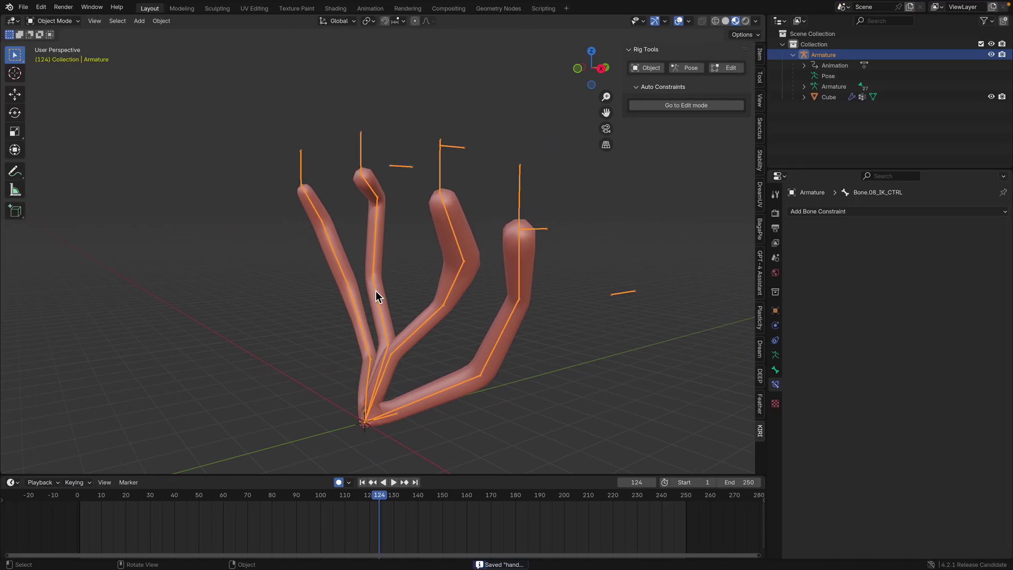
middle_click_drag(378, 296, 414, 237)
left_click(404, 158)
left_click(398, 141)
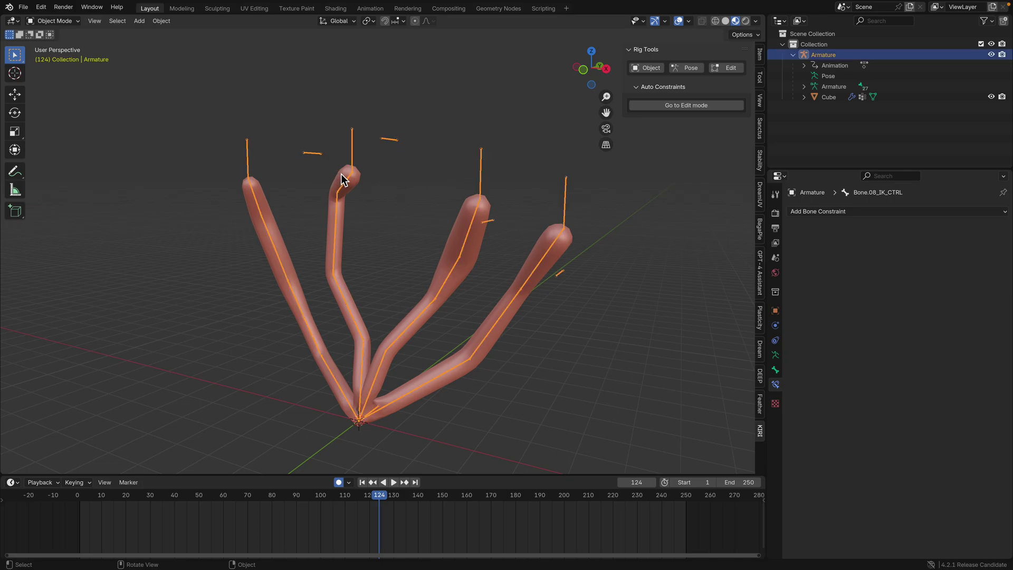
middle_click_drag(457, 204, 451, 219)
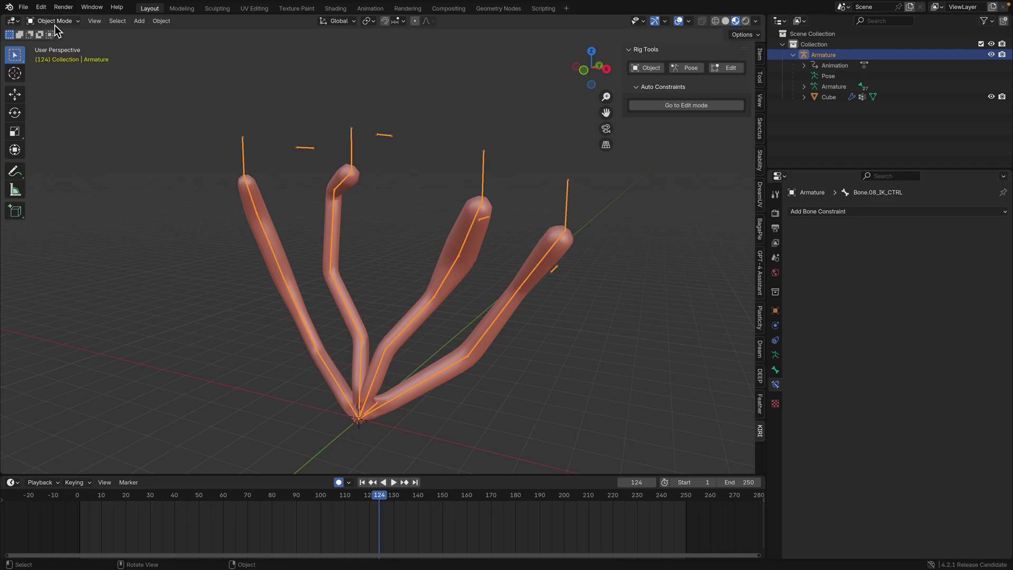
Return the armature to Pose Mode and move the leftmost branch's pole target outward and down at frame 124 so the branch bows outward.
left_click(61, 56)
left_click(316, 154)
key("g")
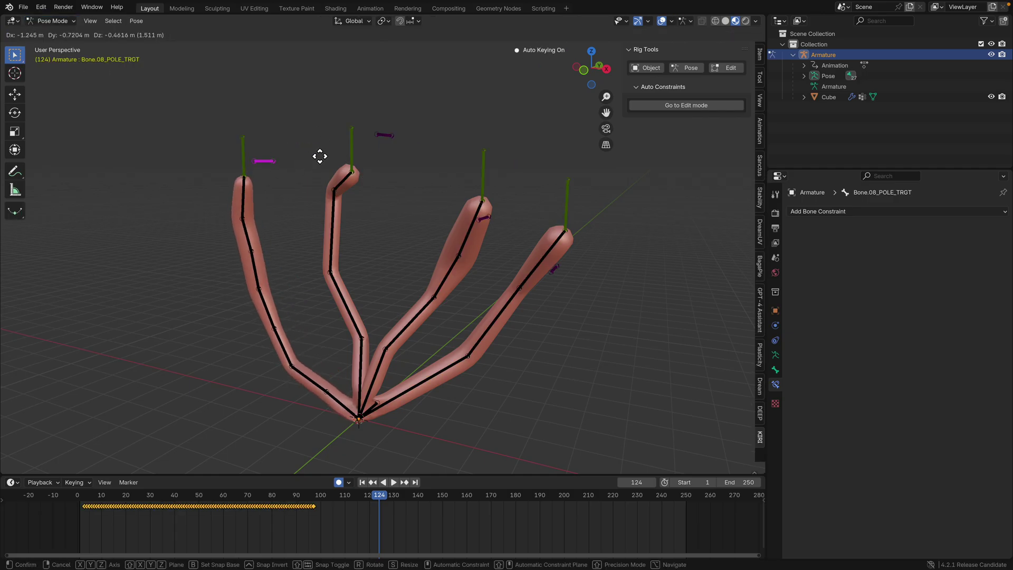
left_click(269, 198)
mouse_move(338, 186)
middle_mouse_down()
mouse_move(335, 206)
mouse_move(330, 191)
middle_mouse_up()
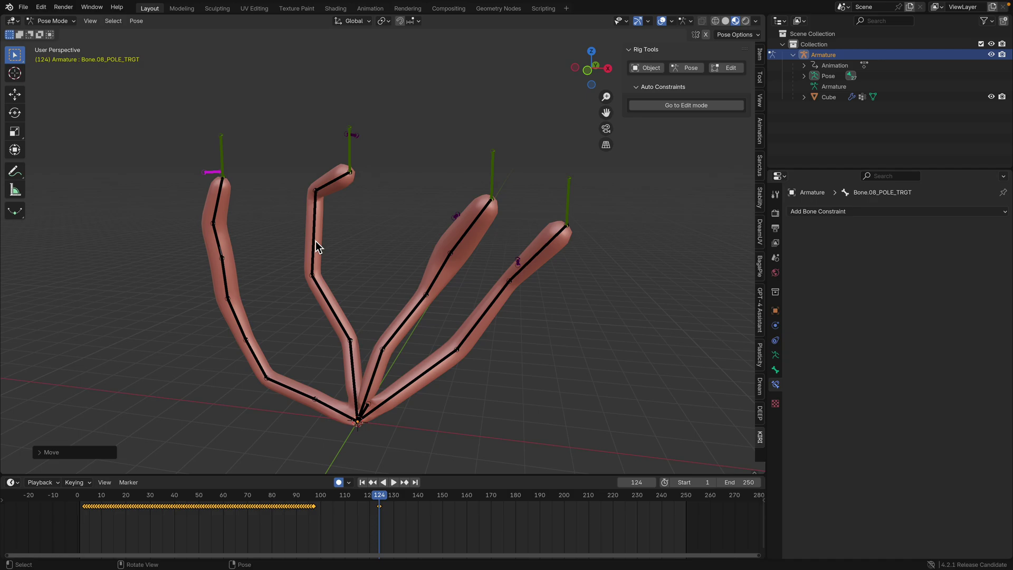
key("g")
left_click(317, 294)
Move the second branch's IK control (Bone.04_IK_CTRL) toward the leftmost branch at frame 124 and scrub to frame 146.
left_click(350, 139)
key("g")
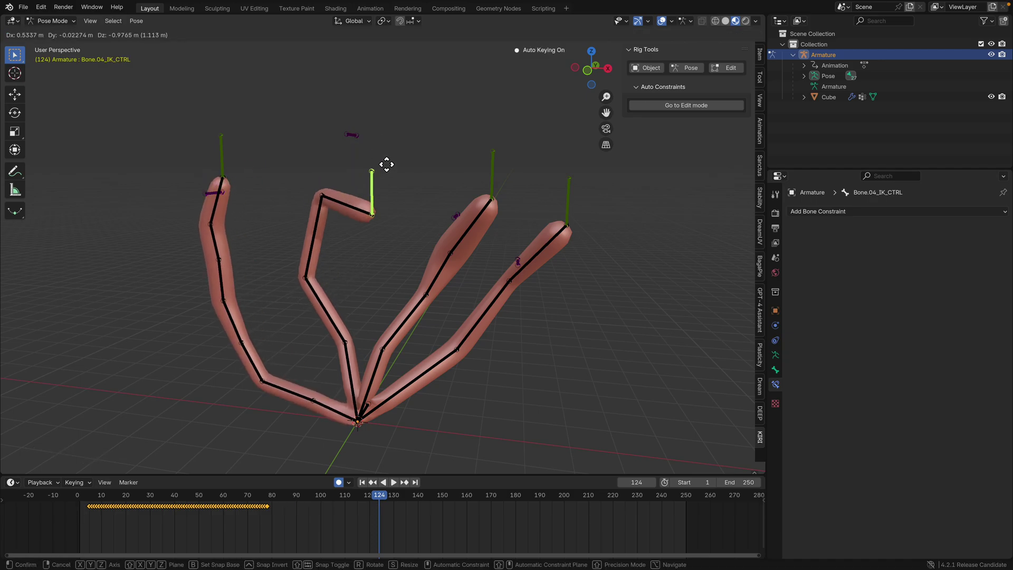
left_click(333, 149)
left_click_drag(273, 507, 434, 503)
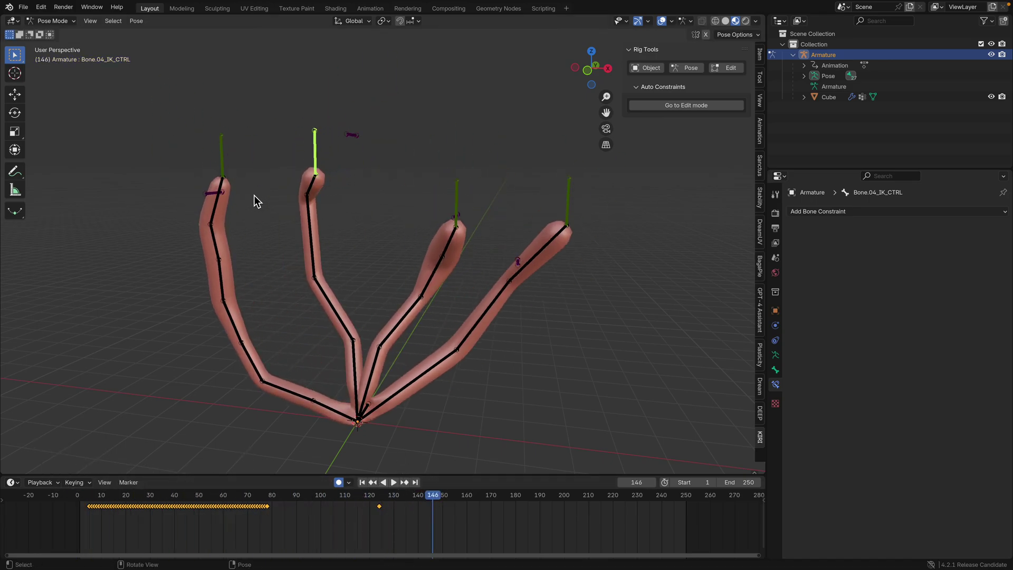
Select the IK controls of all four branches to inspect their combined keyframes, with the playhead at frame 143.
left_click_drag(205, 138, 368, 170)
left_click_drag(503, 213, 576, 226, "shift")
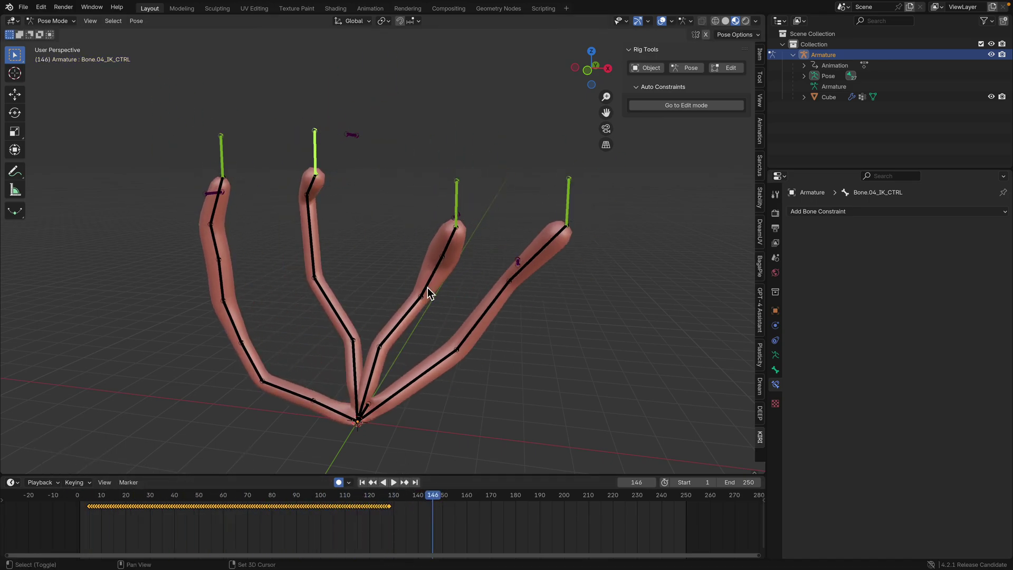
left_click_drag(108, 509, 323, 499)
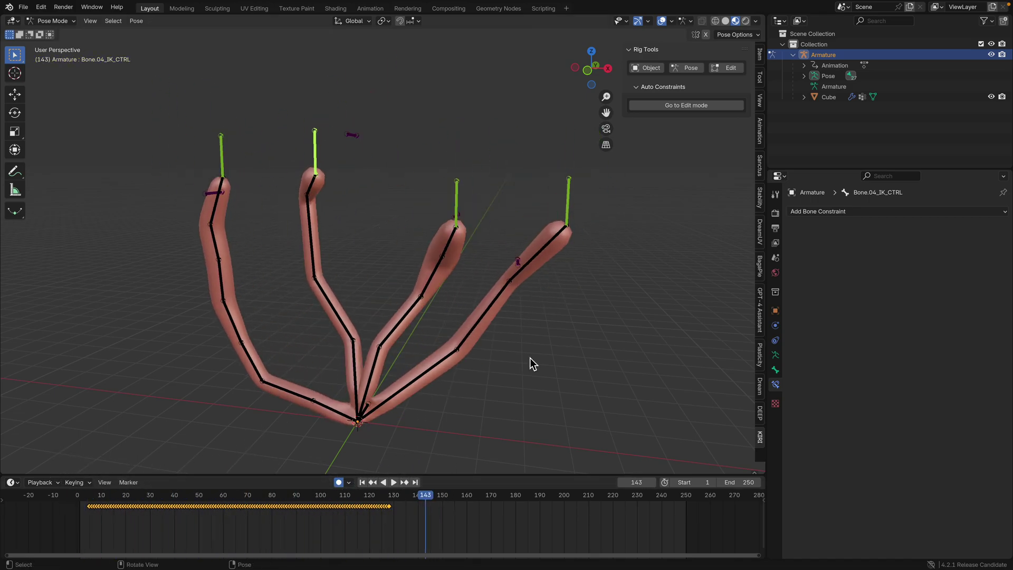
key("space")
Switch the armature to Object Mode, then select the plant mesh and enter Edit Mode on it.
left_click(456, 257)
left_click(77, 21)
left_click(52, 30)
left_click(337, 188)
middle_click_drag(338, 187, 452, 260)
key("Tab")
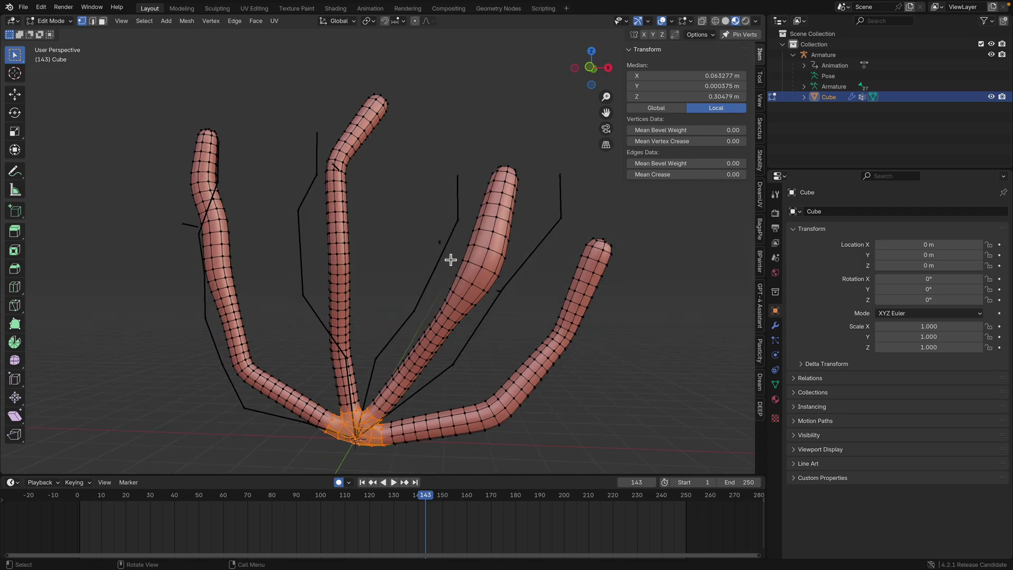
Unwrap the whole plant mesh with Smart UV Project at a 66° angle limit and return to Object Mode.
key("a")
key("F3")
type("smart uv")
key("Return")
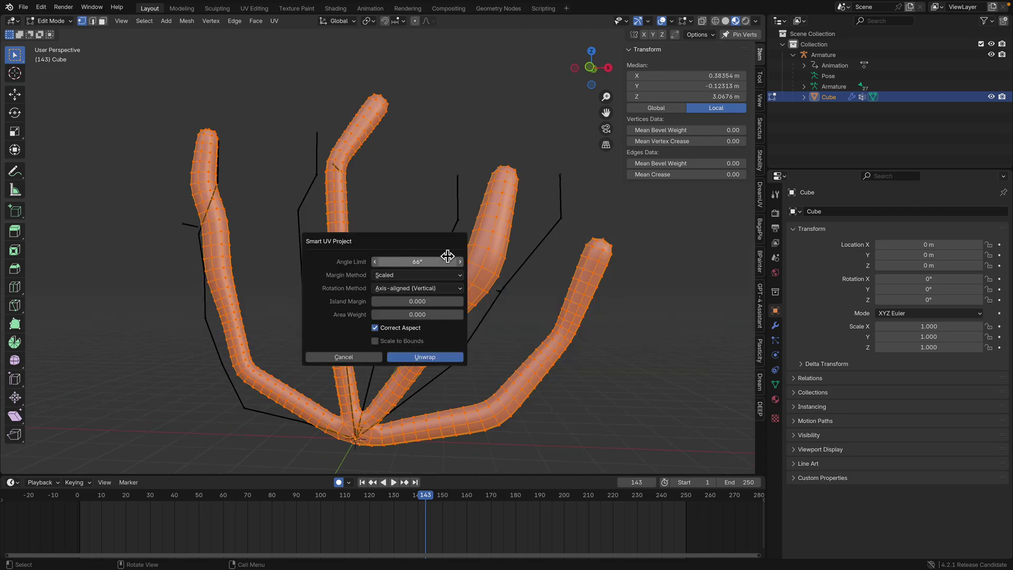
left_click(413, 357)
key("Tab")
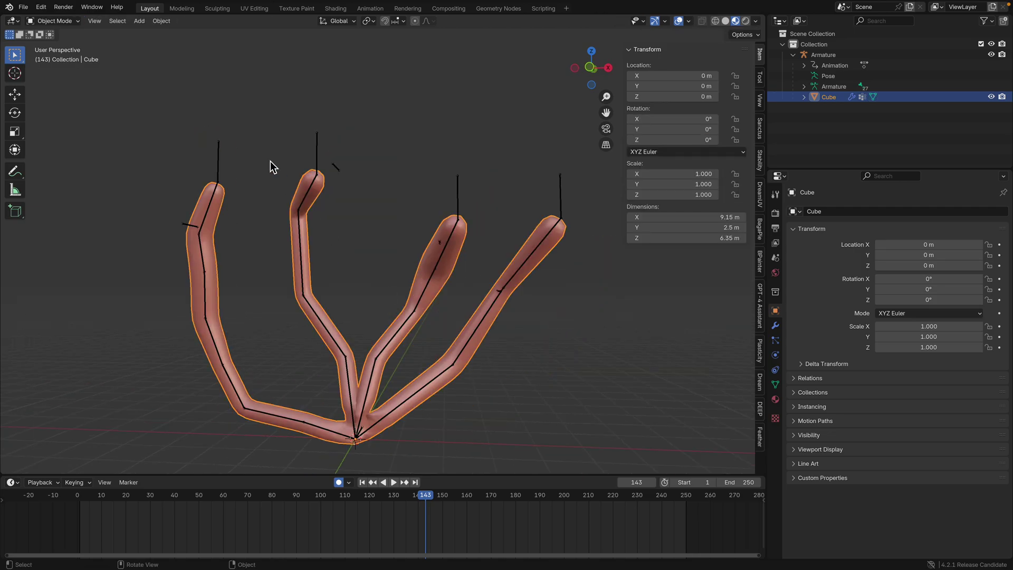
Put the plant mesh into Texture Paint mode with solid viewport shading, and save the file.
left_click(74, 21)
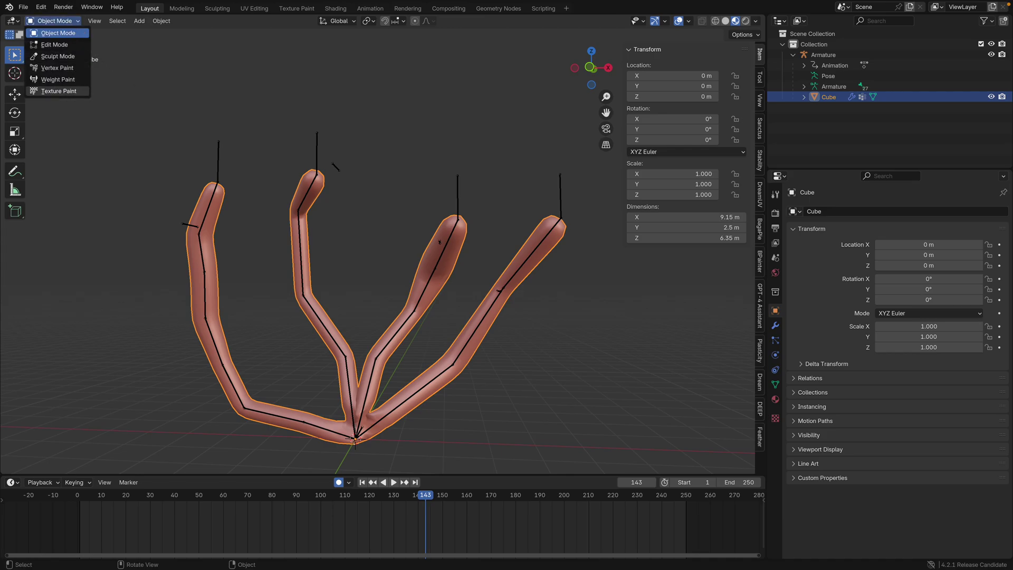
left_click(58, 91)
key("ctrl+s")
left_click_drag(208, 272, 200, 248)
left_click(734, 21)
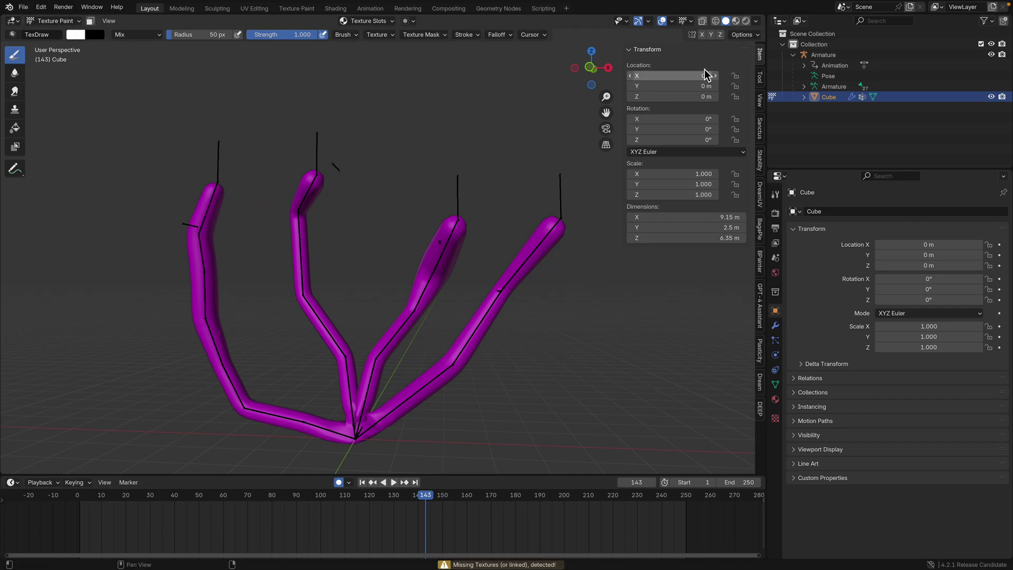
Add a Base Color paint slot named Material Base Color with a blank 1024 × 1024 px red image.
left_click(415, 25)
mouse_move(389, 23)
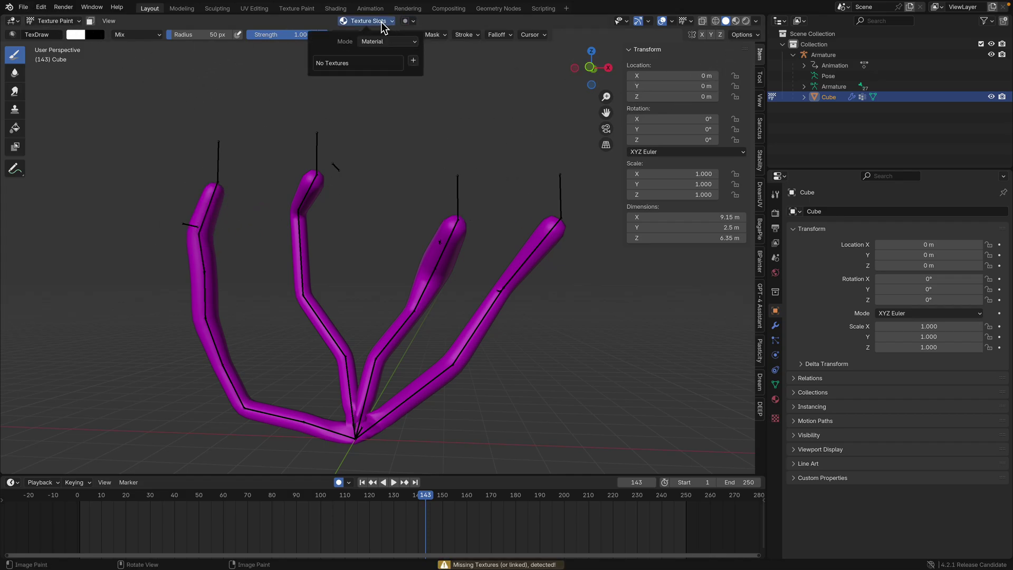
left_click(414, 64)
left_click(435, 76)
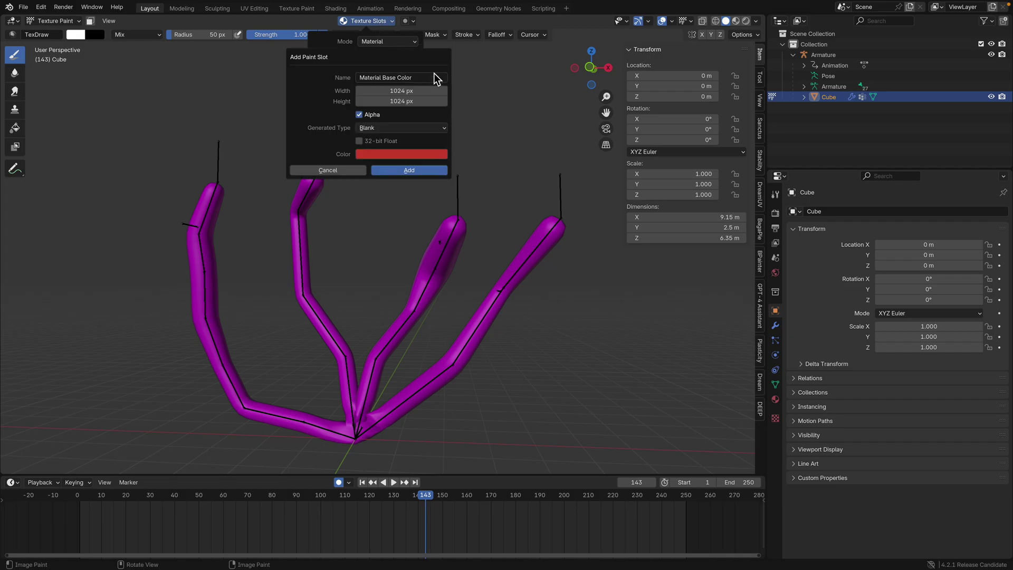
left_click(410, 170)
Paint trial strokes on the four branches, using pink on the upper parts of the third and rightmost branches.
mouse_move(210, 204)
left_mouse_down()
mouse_move(199, 306)
mouse_move(212, 208)
mouse_move(204, 238)
mouse_move(220, 306)
mouse_move(214, 330)
left_mouse_up()
right_click(189, 217)
left_click_drag(311, 199, 310, 298)
right_click(312, 310)
left_click(348, 327)
left_click(307, 177)
mouse_move(451, 232)
left_mouse_down()
mouse_move(435, 276)
mouse_move(448, 278)
left_mouse_up()
right_click(443, 269)
left_click_drag(556, 223, 490, 319)
mouse_move(447, 256)
left_mouse_down()
mouse_move(418, 310)
mouse_move(455, 225)
left_mouse_up()
Set the brush colour to green and paint the second branch from the left, front and back, down toward its base.
right_click(299, 235)
left_click(310, 243)
mouse_move(311, 174)
left_mouse_down()
mouse_move(294, 276)
mouse_move(317, 294)
mouse_move(330, 371)
mouse_move(342, 367)
left_mouse_up()
middle_click_drag(464, 260, 617, 248)
mouse_move(406, 372)
left_mouse_down()
mouse_move(442, 328)
mouse_move(464, 165)
left_mouse_up()
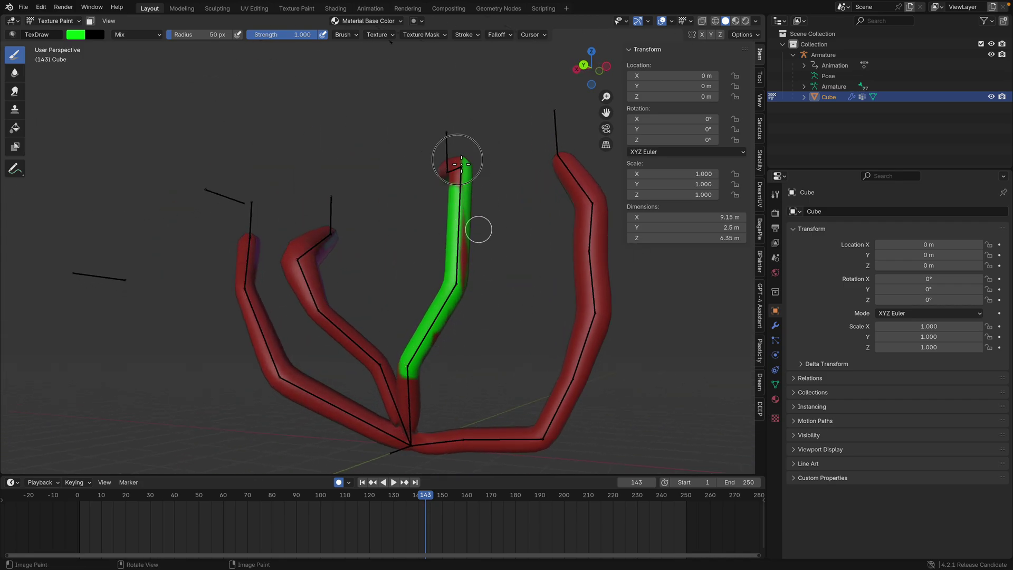
middle_click_drag(464, 165, 475, 233)
left_click_drag(475, 232, 457, 214)
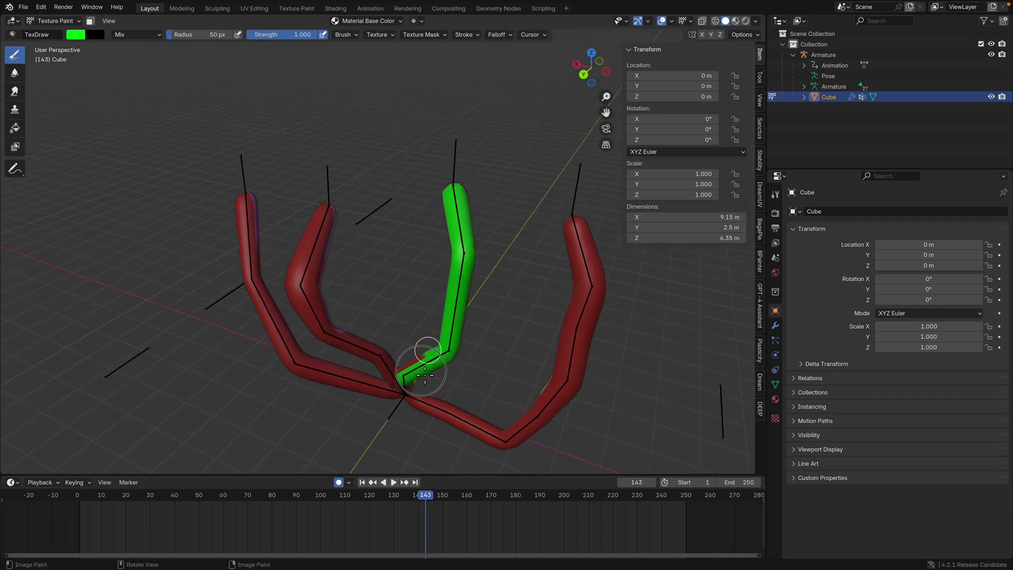
middle_click_drag(418, 362, 424, 347)
Set the brush colour to blue and paint the leftmost branch along its length on both the back and front.
right_click(596, 265)
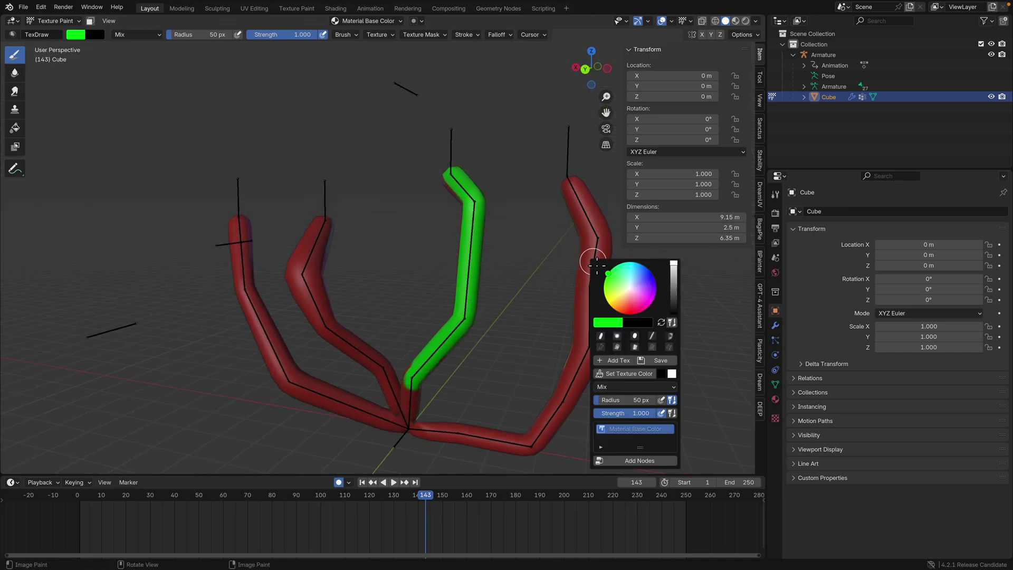
left_click_drag(631, 282, 650, 271)
mouse_move(572, 184)
left_mouse_down()
mouse_move(608, 253)
mouse_move(565, 343)
mouse_move(566, 383)
mouse_move(593, 306)
left_mouse_up()
mouse_move(460, 432)
left_mouse_down()
mouse_move(516, 430)
mouse_move(579, 369)
mouse_move(605, 312)
left_mouse_up()
mouse_move(605, 312)
middle_mouse_down()
mouse_move(400, 275)
mouse_move(201, 182)
middle_mouse_up()
mouse_move(200, 182)
left_mouse_down()
mouse_move(175, 245)
mouse_move(199, 236)
mouse_move(204, 373)
mouse_move(274, 418)
left_mouse_up()
Set the brush colour to orange and paint the third branch from the left on its front and back.
scroll(437, 303, "down", 1)
right_click(427, 253)
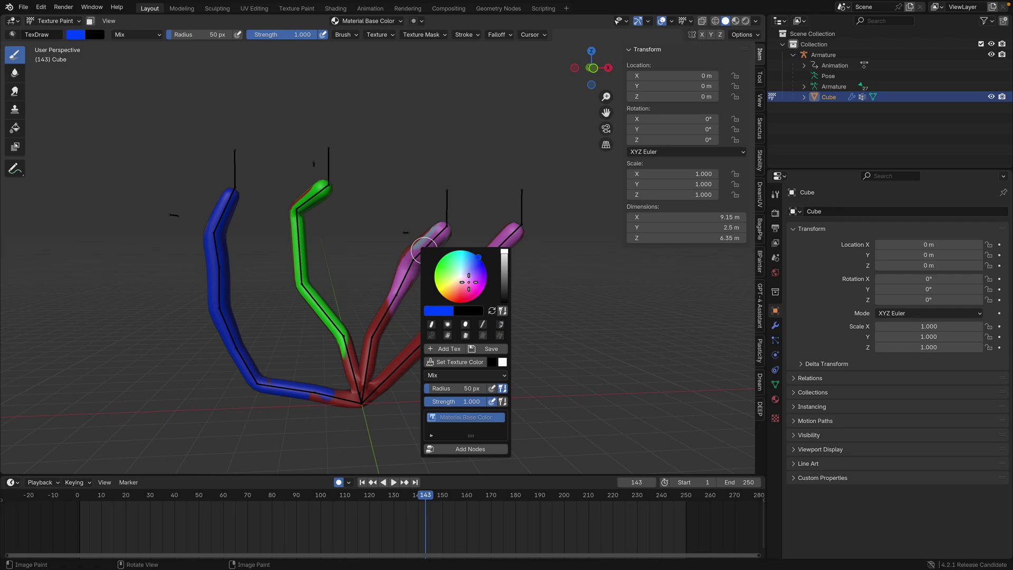
mouse_move(438, 235)
left_mouse_down()
mouse_move(382, 324)
mouse_move(413, 252)
left_mouse_up()
middle_click_drag(414, 251, 542, 299)
mouse_move(393, 343)
left_mouse_down()
mouse_move(351, 301)
mouse_move(316, 230)
mouse_move(368, 305)
left_mouse_up()
Set the brush colour to magenta and paint the rightmost branch along its length on the front and back.
middle_click_drag(368, 305, 515, 278)
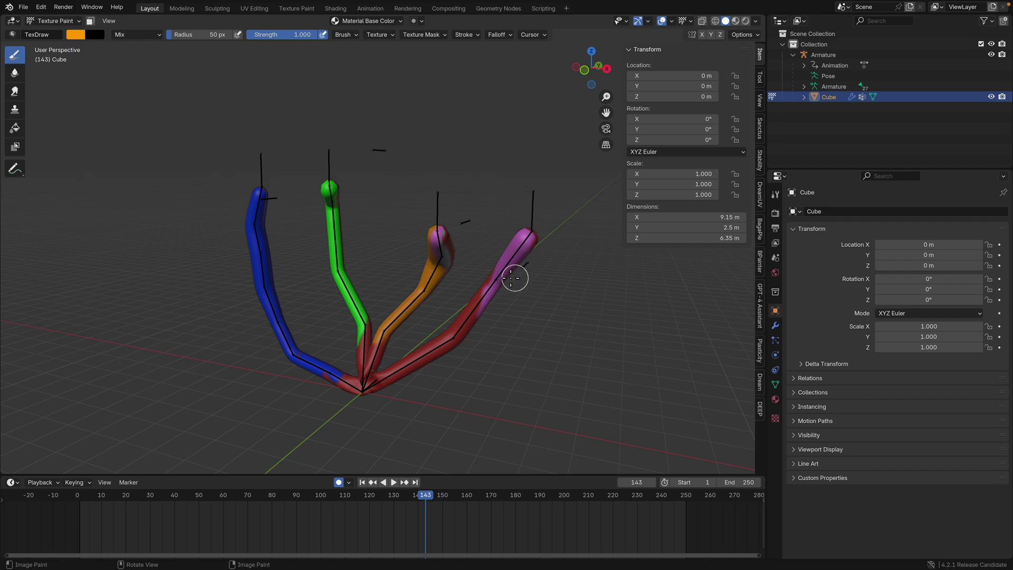
right_click(506, 276)
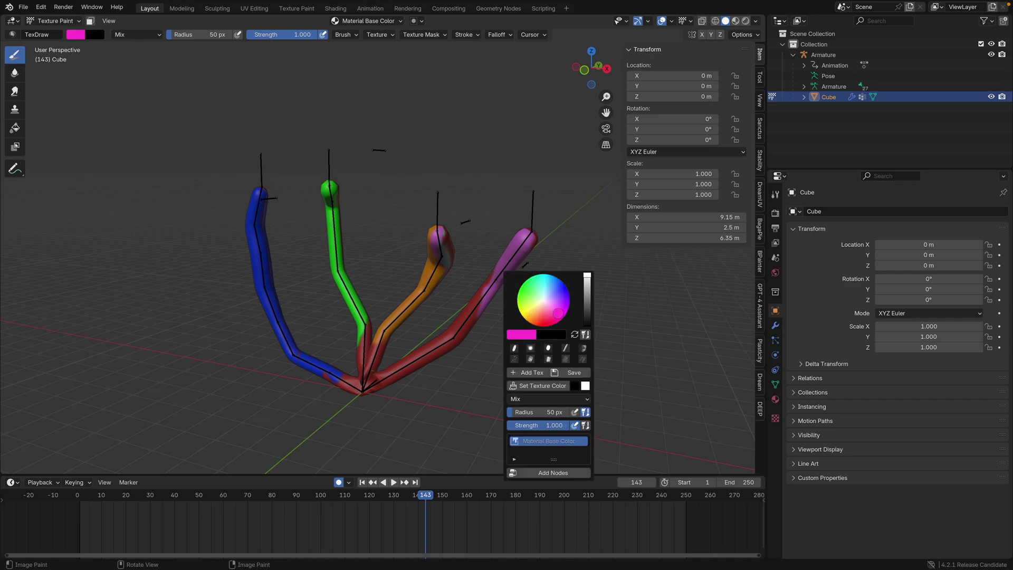
mouse_move(527, 235)
left_mouse_down()
mouse_move(498, 253)
mouse_move(419, 362)
left_mouse_up()
middle_click_drag(419, 362, 247, 333)
mouse_move(256, 252)
left_mouse_down()
mouse_move(240, 229)
mouse_move(316, 354)
mouse_move(368, 395)
left_mouse_up()
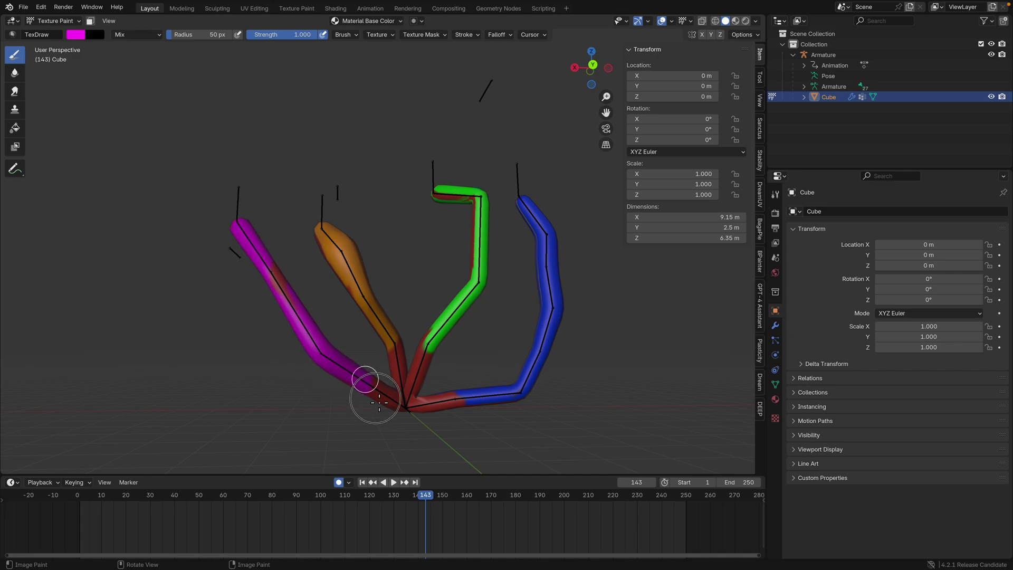
mouse_move(278, 299)
middle_mouse_down()
mouse_move(398, 281)
mouse_move(318, 245)
middle_mouse_up()
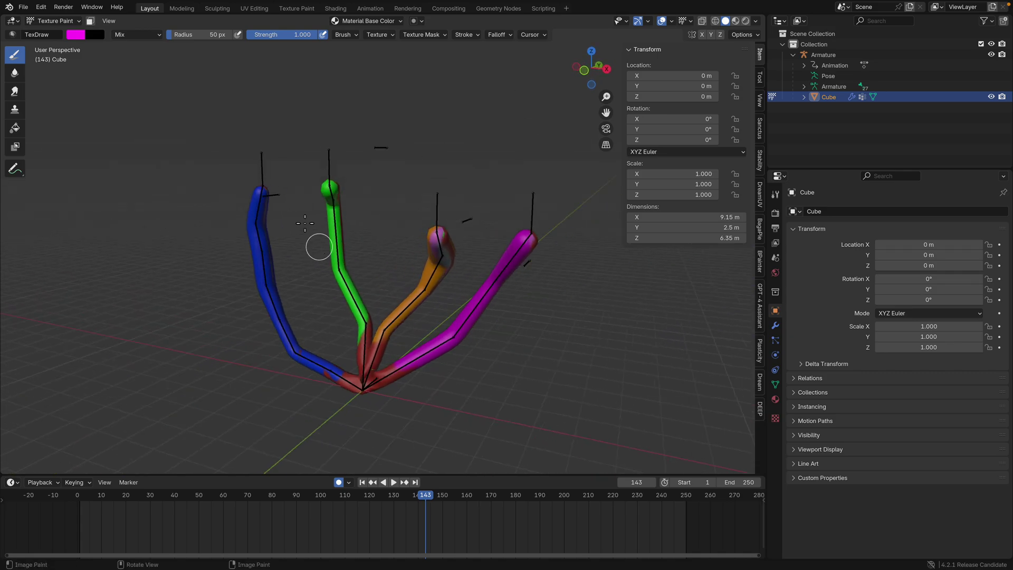
Return the painted plant mesh to Object Mode and save the file.
left_click(44, 23)
left_click(50, 31)
scroll(416, 244, "up", 1)
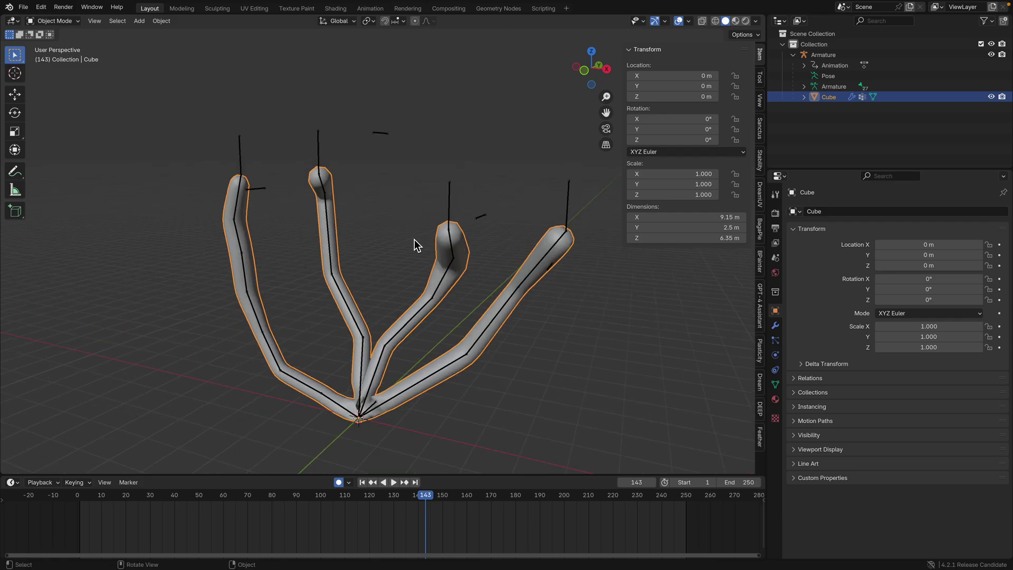
key("ctrl+s")
Set the solid viewport shading colour to Texture, save the file and deselect the painted mesh.
left_click(756, 20)
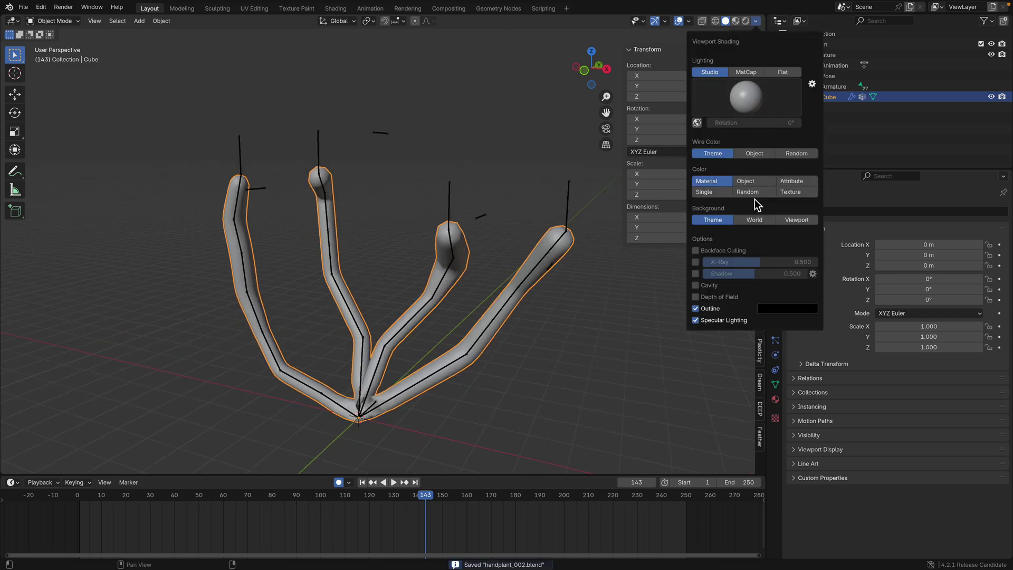
left_click(749, 183)
left_click(746, 191)
left_click(792, 181)
left_click(788, 193)
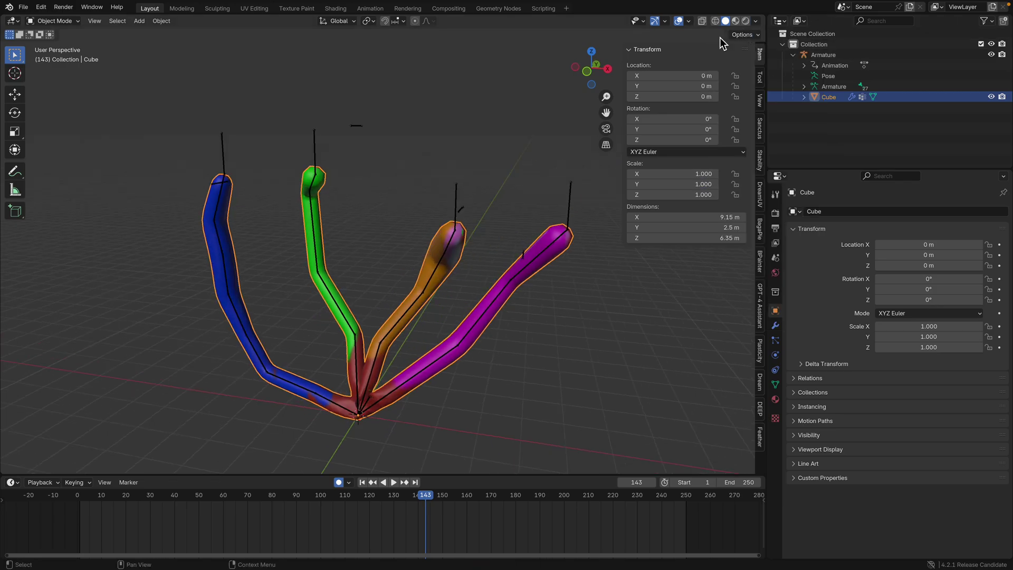
scroll(512, 118, "up", 2)
key("ctrl+s")
left_click(464, 163)
middle_click_drag(464, 163, 539, 170)
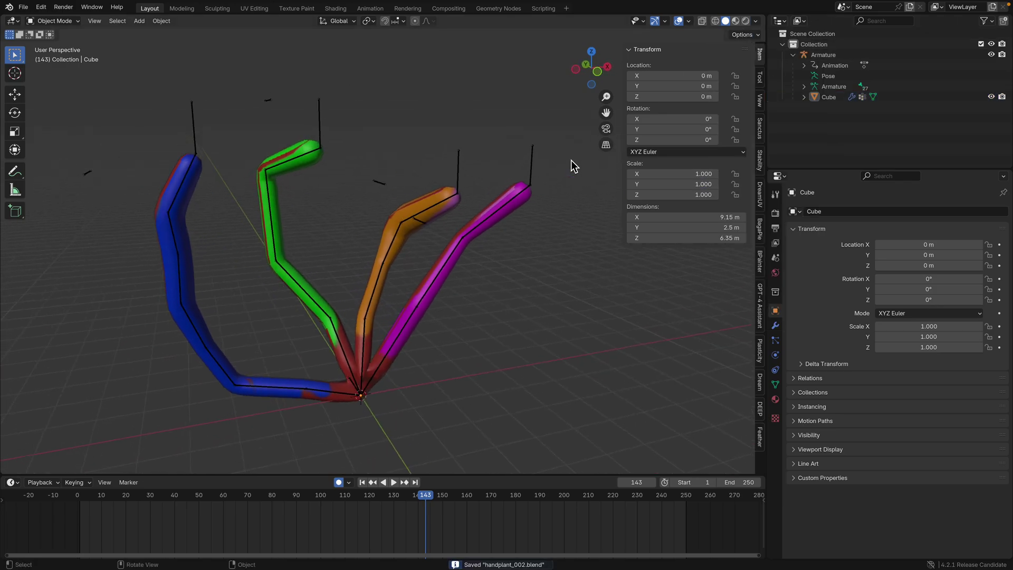
Hide the sidebar, preview the animation and set the playback range to end at frame 144.
left_click_drag(626, 151, 753, 153)
middle_click_drag(473, 165, 466, 172)
key("space")
key("space")
left_click_drag(71, 495, 411, 496)
key("ctrl+End")
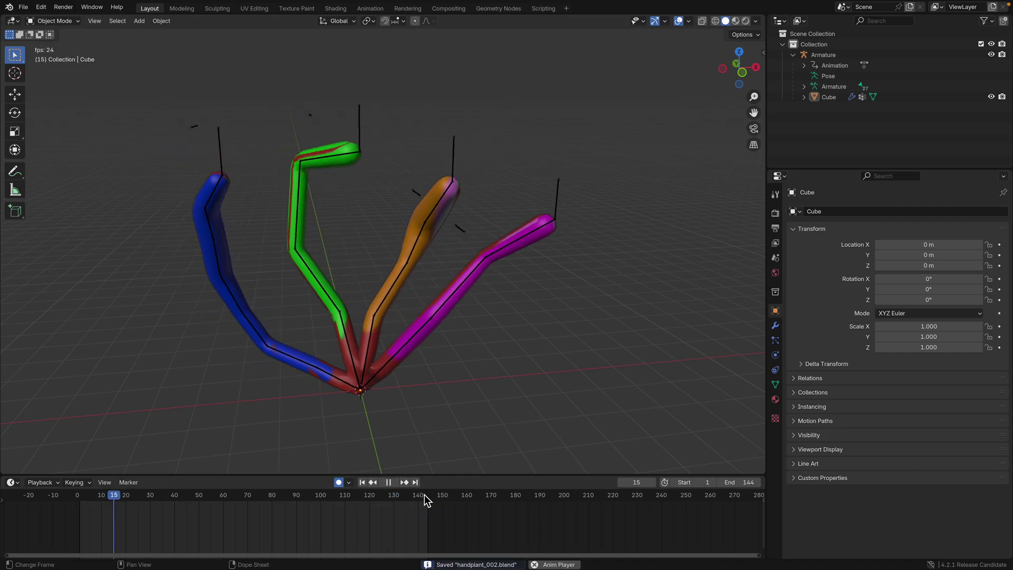
Play the animation, select the armature and stop at frame 139.
left_click_drag(362, 502, 408, 503)
left_click(389, 499)
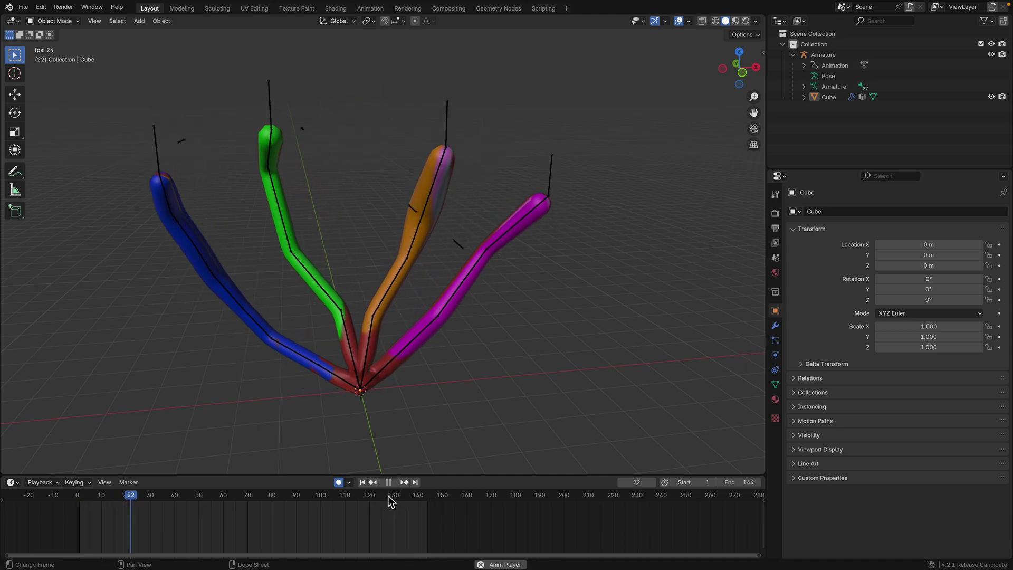
key("space")
left_click(285, 154)
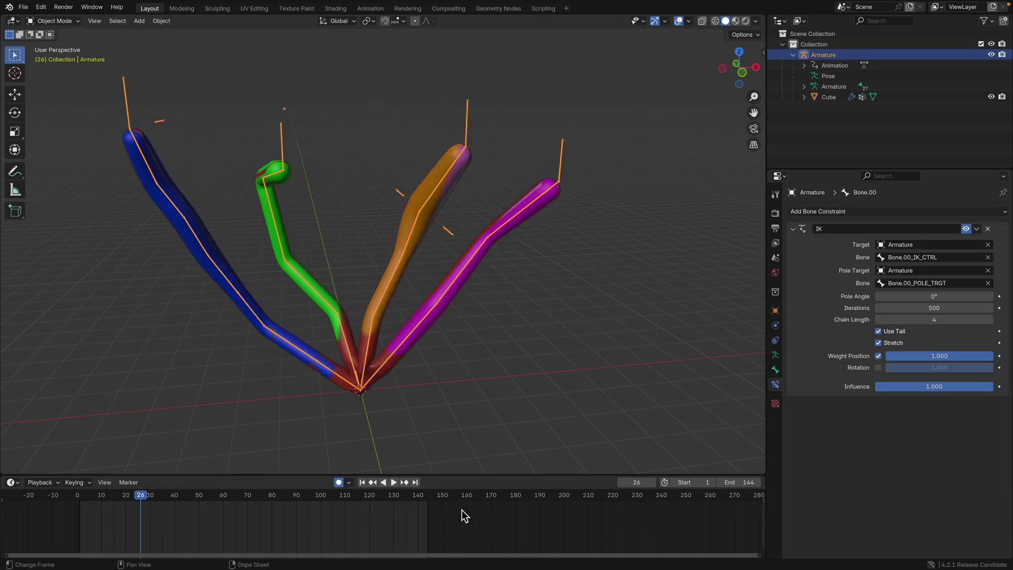
key("space")
left_click(416, 498)
Check the armature's keyframes in Pose Mode, return to Object Mode and scrub through the animation.
left_click(52, 21)
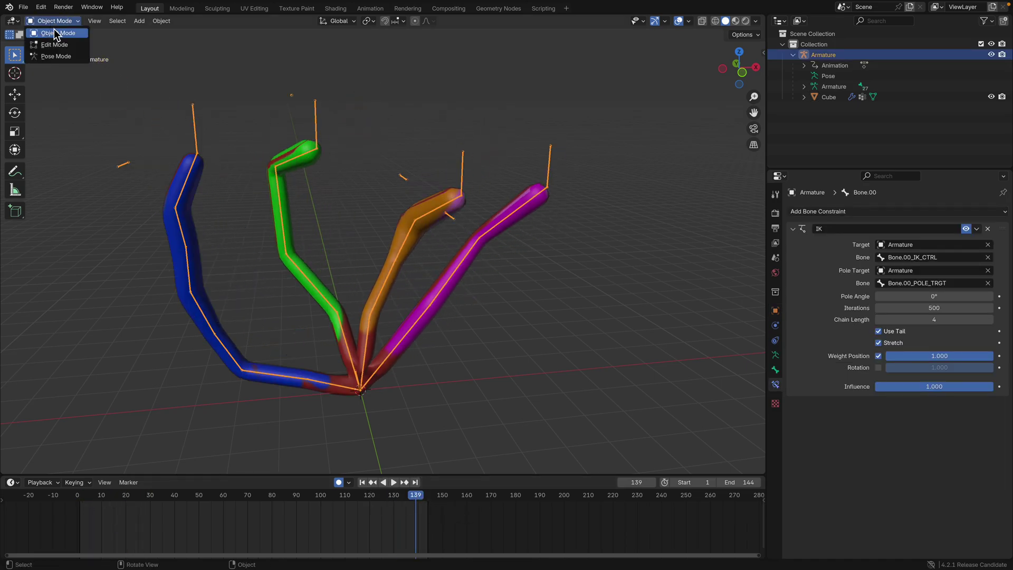
left_click(51, 56)
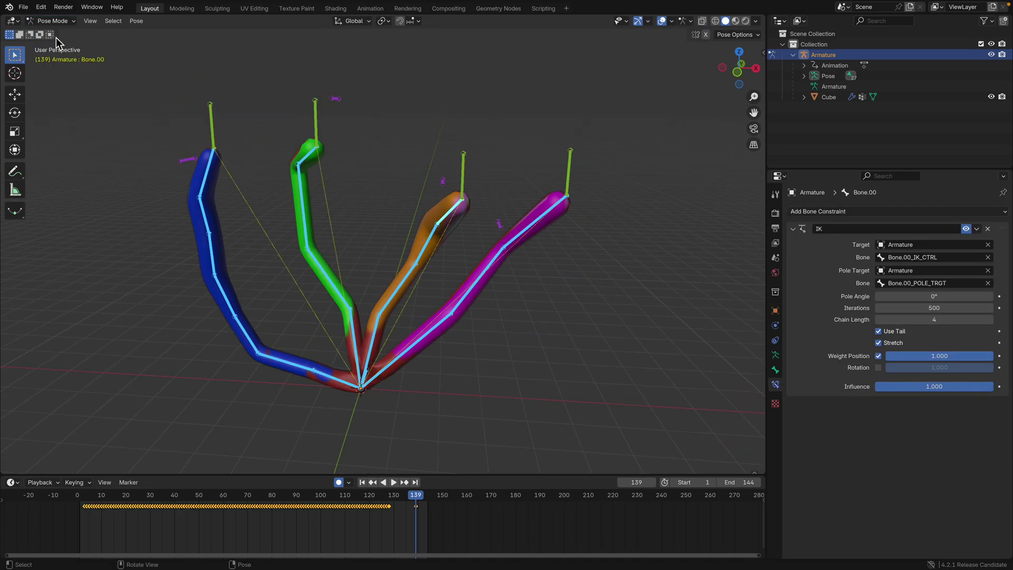
left_click(53, 21)
left_click(51, 33)
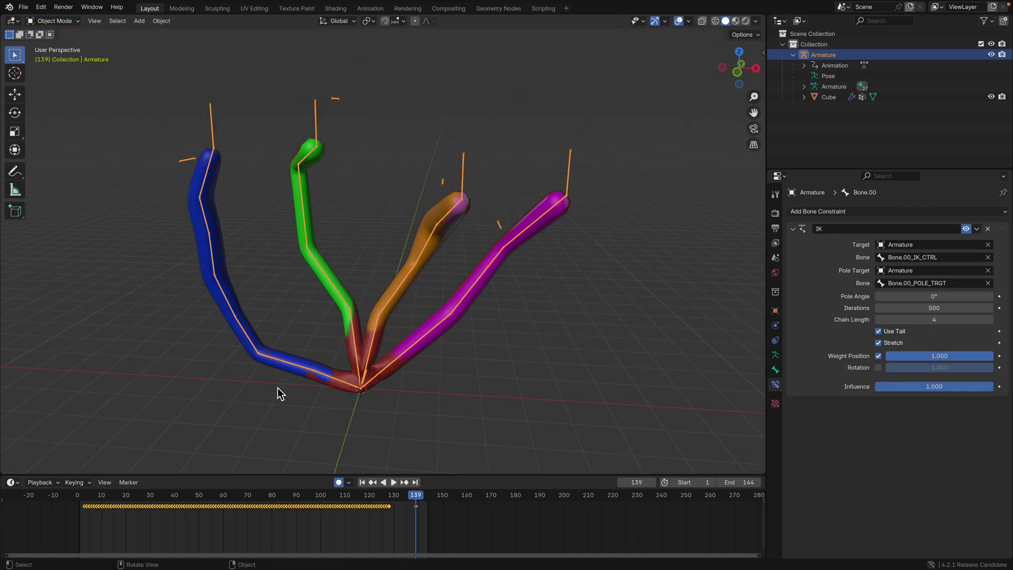
left_click_drag(387, 493, 245, 496)
left_click(145, 493)
left_click_drag(145, 494, 390, 530)
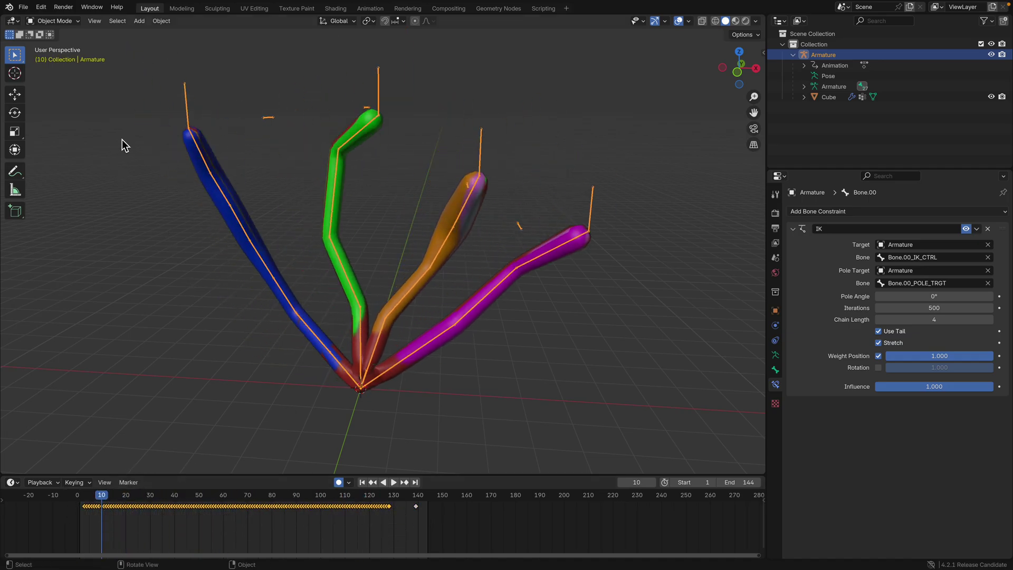
Open the KIRI Rig Tools and put the armature into Pose Mode.
left_click_drag(129, 113, 135, 114)
left_click(188, 107)
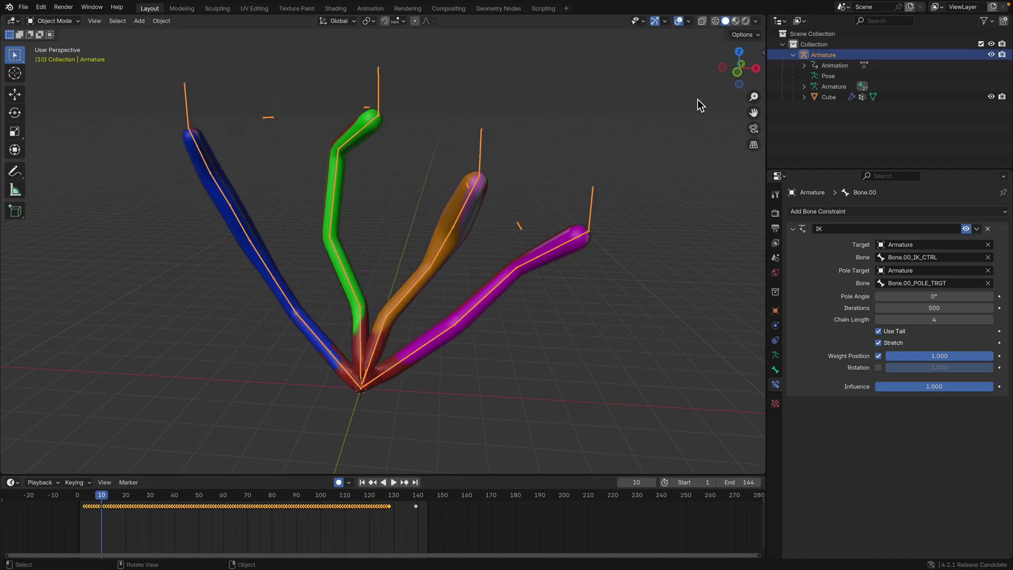
left_click(763, 54)
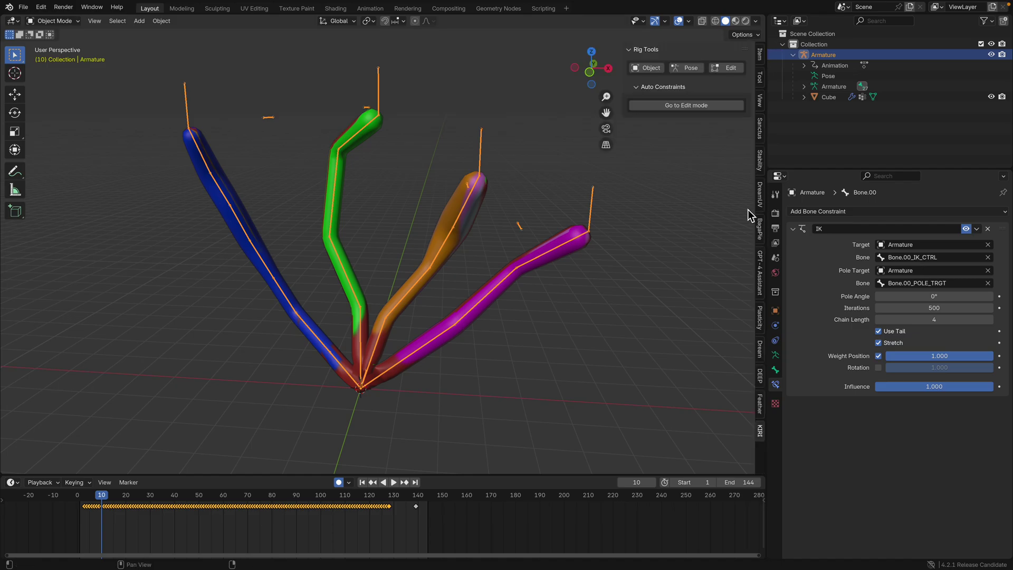
left_click(688, 68)
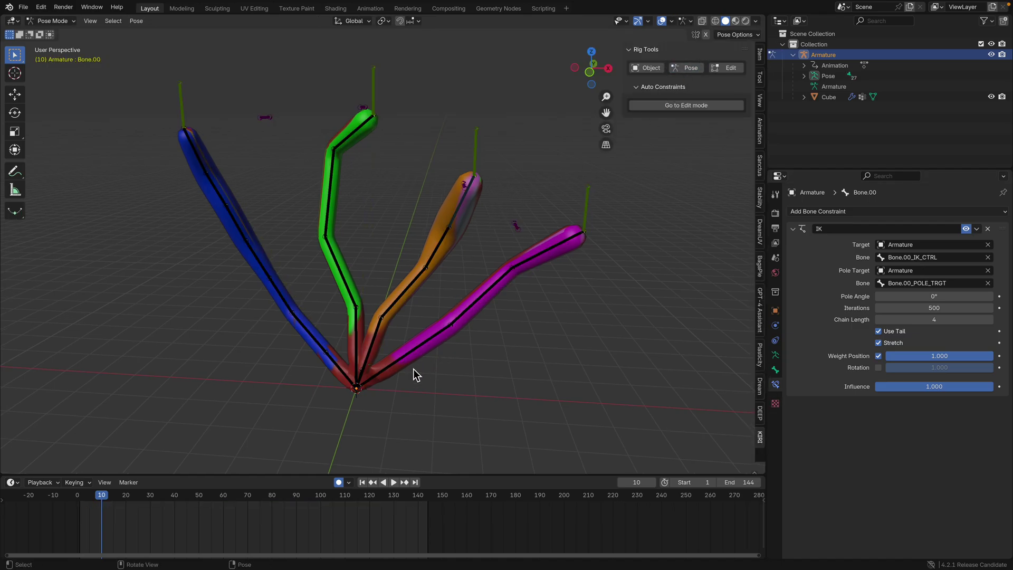
Shift the armature's keyframes about 4 frames later and reset all bone locations at frame 1.
left_click_drag(103, 514, 86, 501)
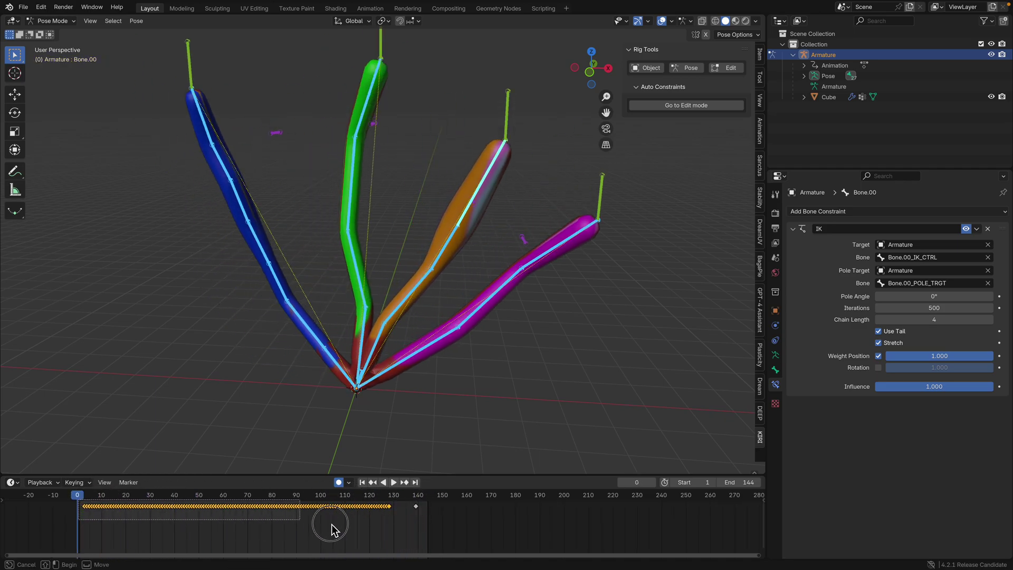
key("g")
left_click(404, 528)
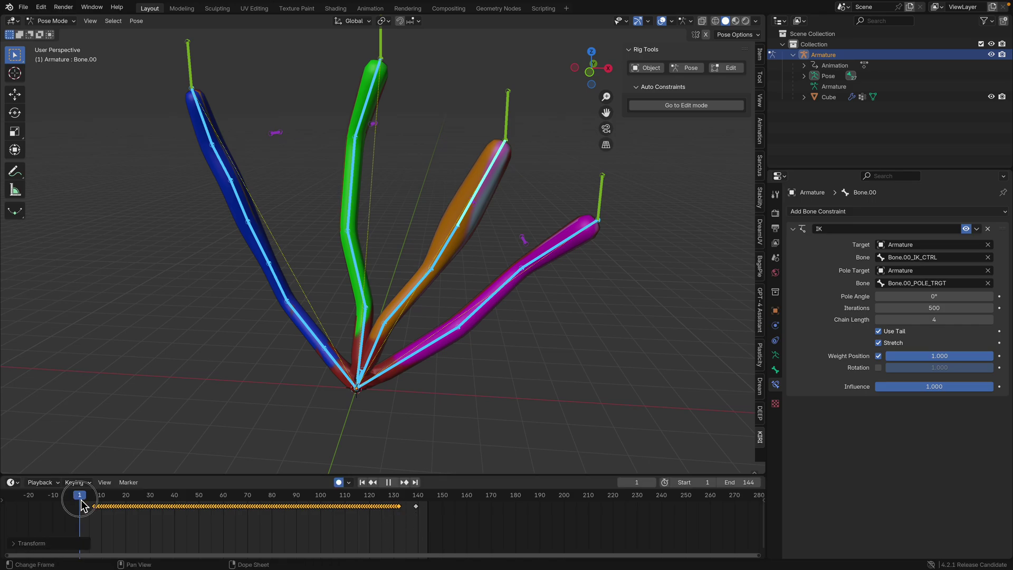
key("alt+g")
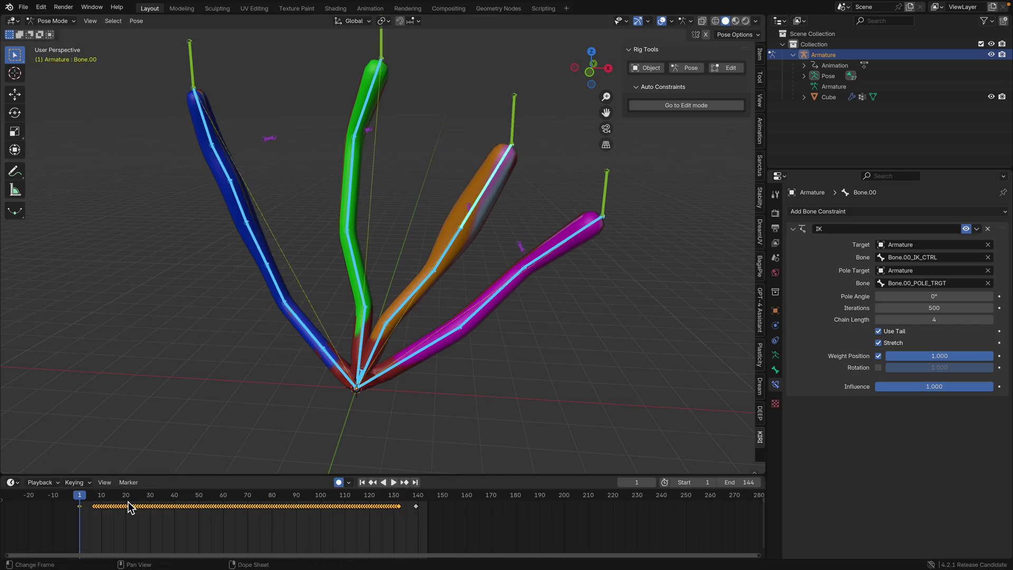
Reset the location of all bones at frame 139.
left_click_drag(83, 497, 419, 500)
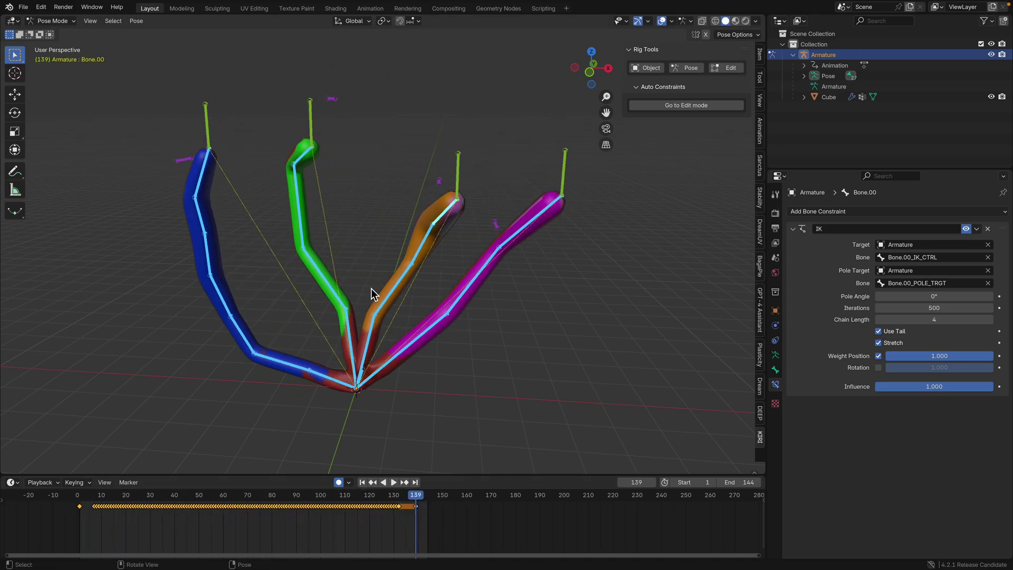
key("g")
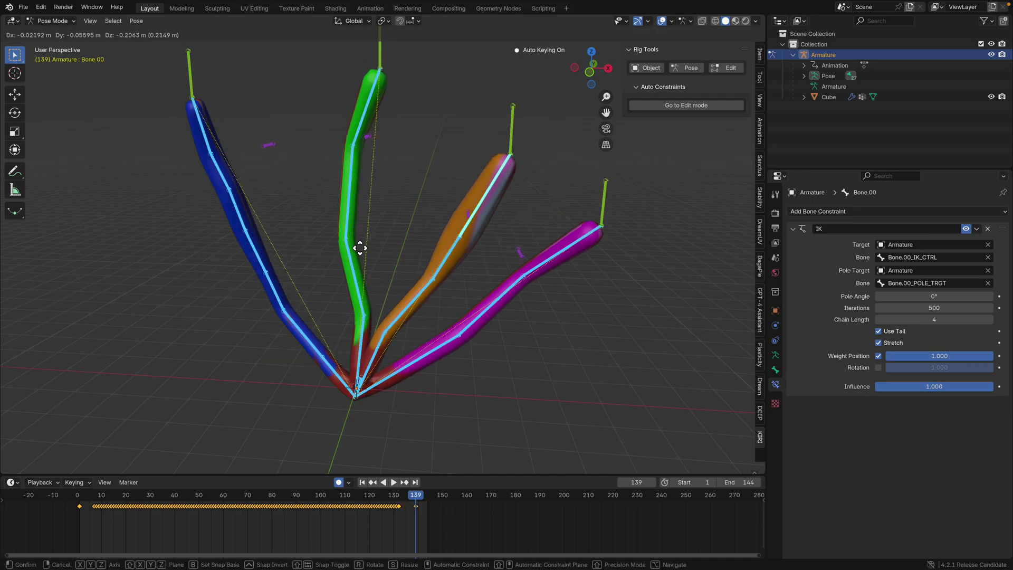
right_click(352, 241)
Select the IK controls of all four branches and move them together inward and down at frame 139.
left_click(190, 62)
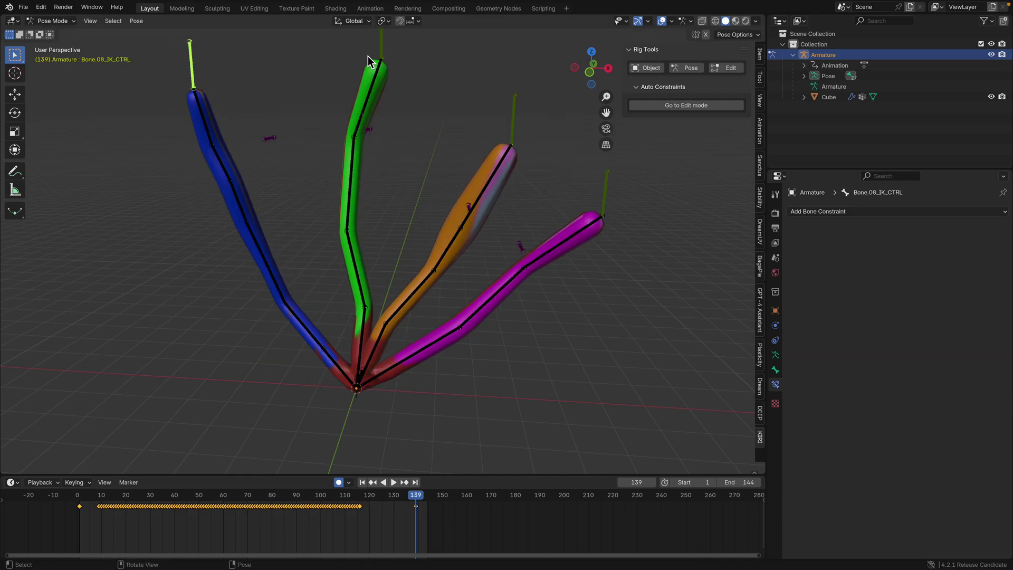
left_click(605, 192)
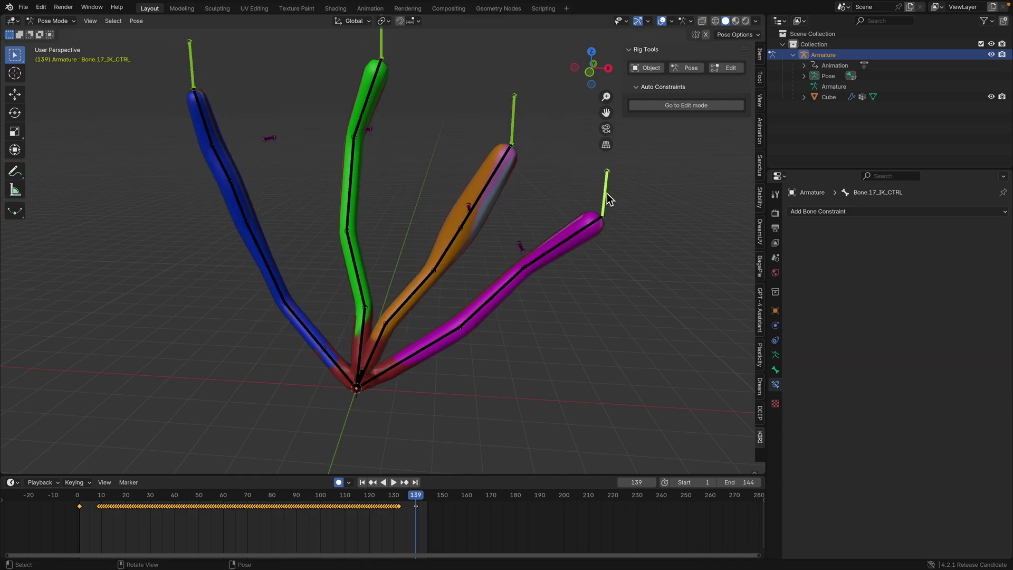
key("g")
left_click(552, 222)
Move the blue branch's IK control inward and down, and lower the green branch's IK control at frame 139.
left_click(155, 106)
left_click_drag(150, 103, 203, 158)
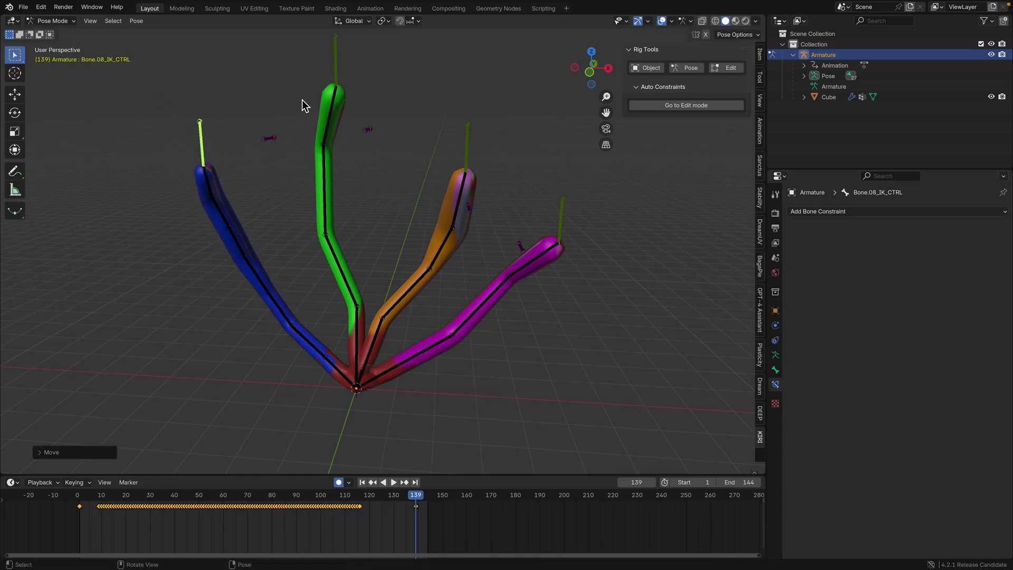
left_click_drag(338, 76, 327, 101)
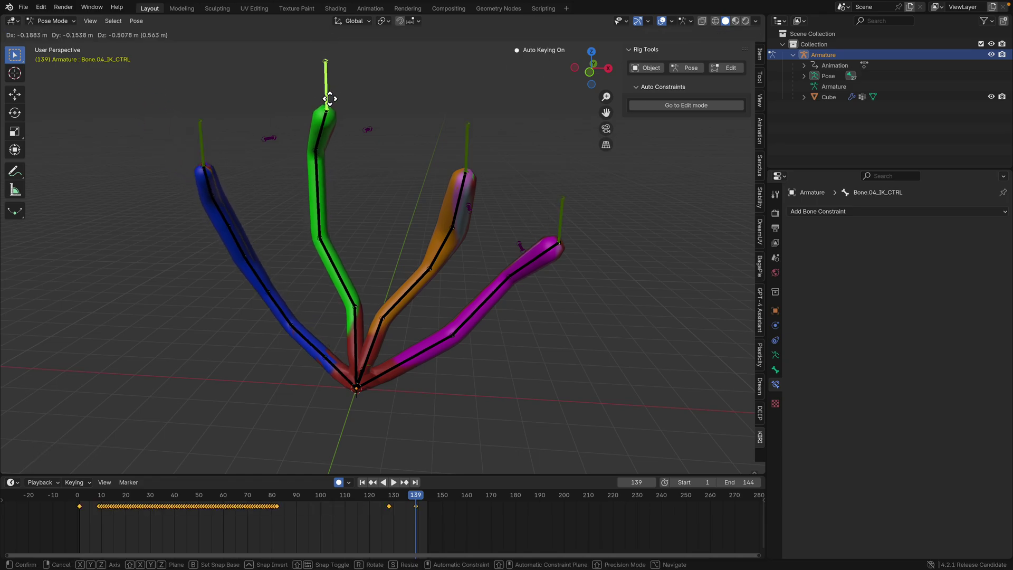
Select all four branches' IK controls and duplicate their frame 139 keyframes to frame 5.
left_click(468, 154, "shift")
left_click(558, 214, "shift")
left_click(202, 148, "shift")
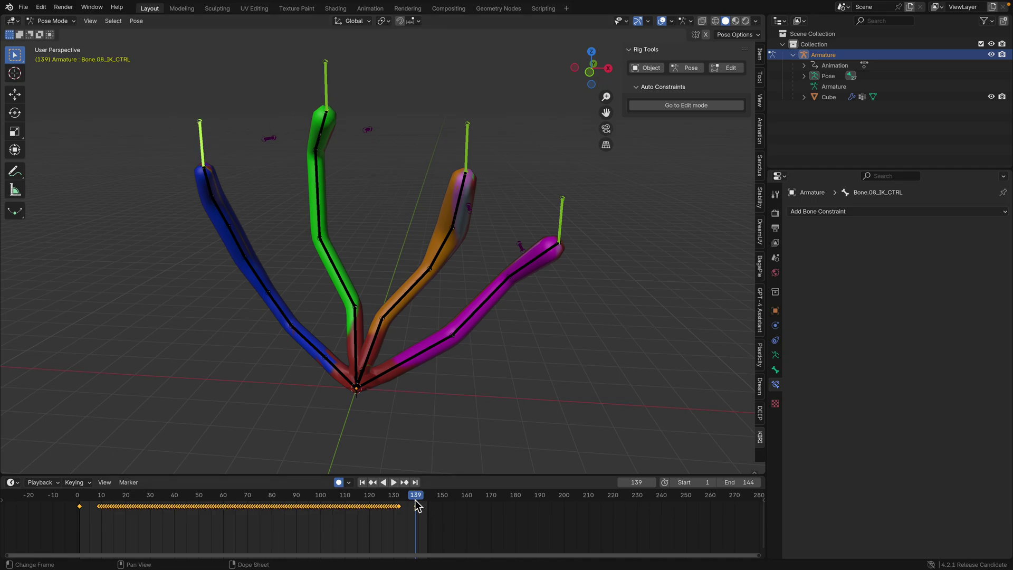
key("g")
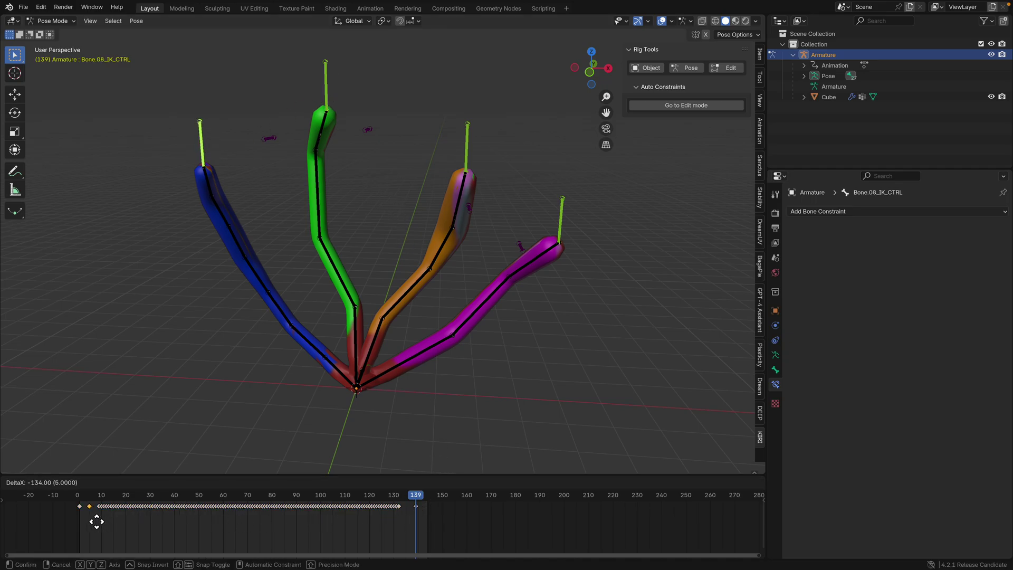
right_click(97, 521)
right_click(83, 513)
key("Escape")
Scrub through the revised animation, save the file and play it back.
left_click(93, 497)
left_click_drag(93, 500, 399, 499)
key("ctrl+s")
key("space")
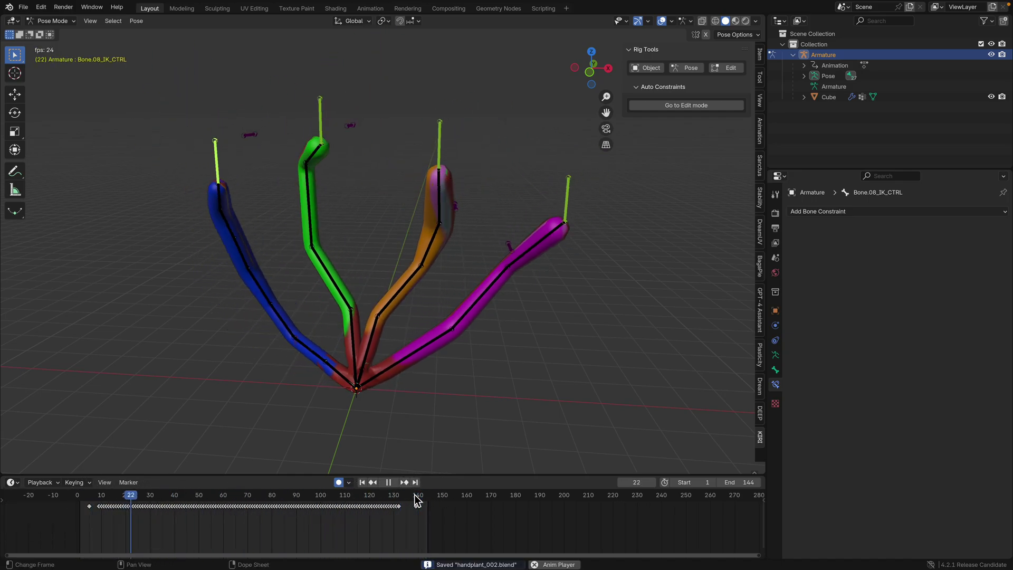
key("space")
Inspect the rig from another angle and return the armature to Object Mode.
middle_click_drag(334, 341, 370, 320)
left_click(380, 310)
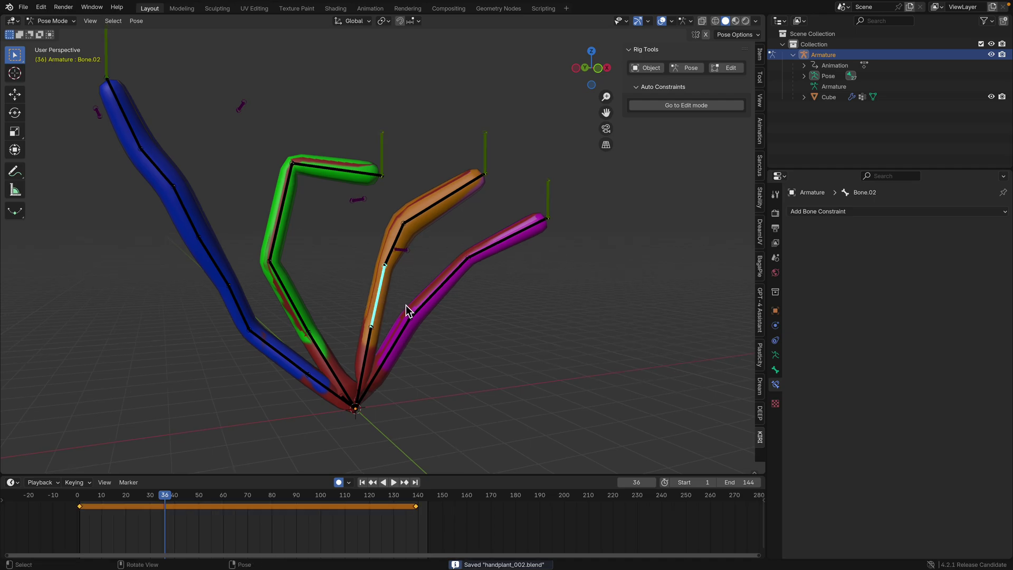
middle_click_drag(396, 286, 364, 264)
left_click(52, 21)
left_click(58, 33)
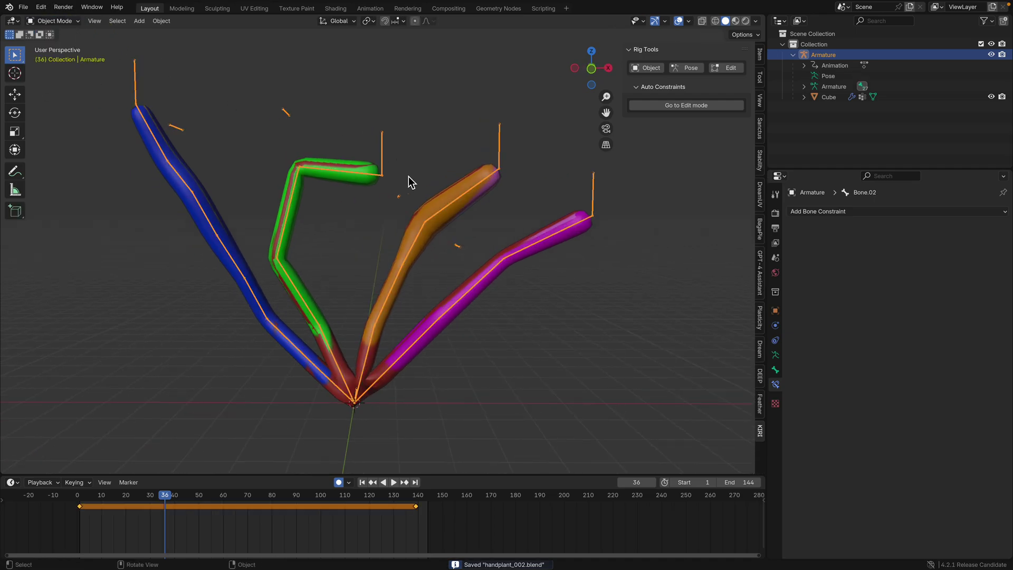
Set the painted mesh's material to a Metallic value of 0.697 and a Roughness of 0.200.
left_click(373, 186)
left_click(780, 400)
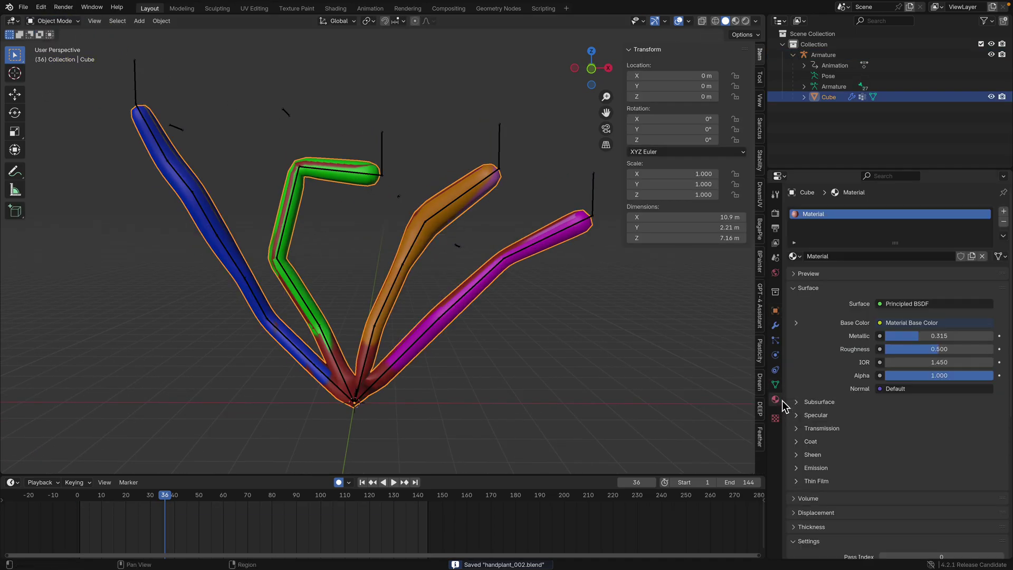
left_click_drag(907, 336, 919, 336)
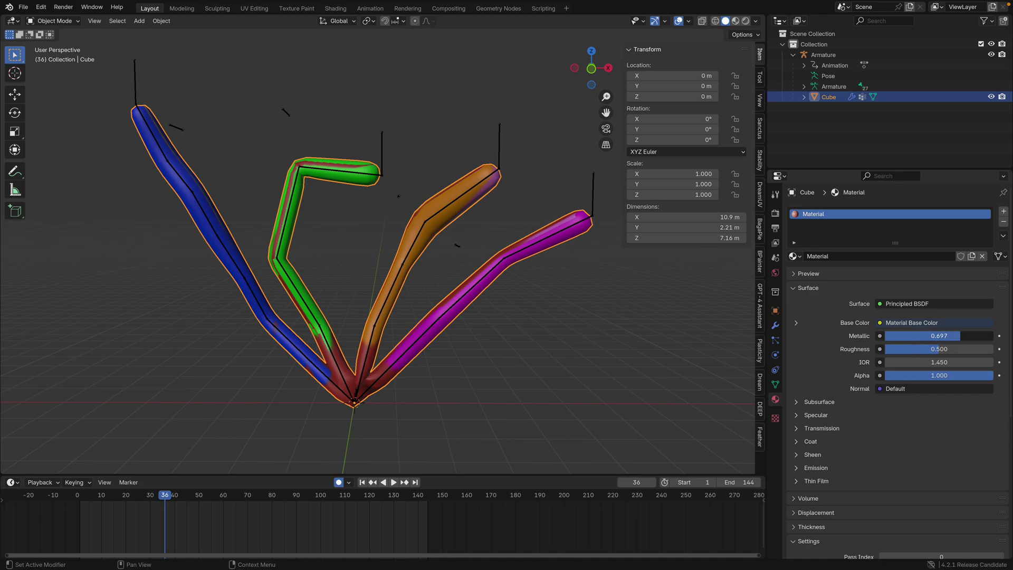
double_click(957, 347)
type("0.485")
key("Return")
left_click_drag(899, 349, 905, 349)
Switch the viewport to Material Preview shading, deselect the mesh and play the animation.
left_click(735, 21)
middle_click_drag(581, 120, 519, 131)
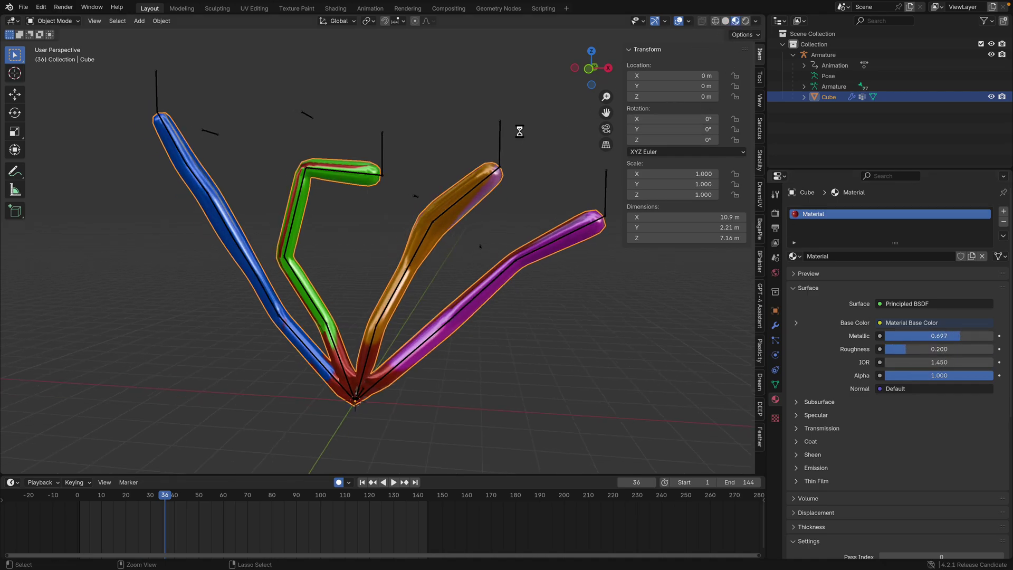
left_click(479, 233)
key("space")
middle_click_drag(454, 405, 400, 400)
left_click_drag(355, 498, 292, 463)
key("ctrl+Right")
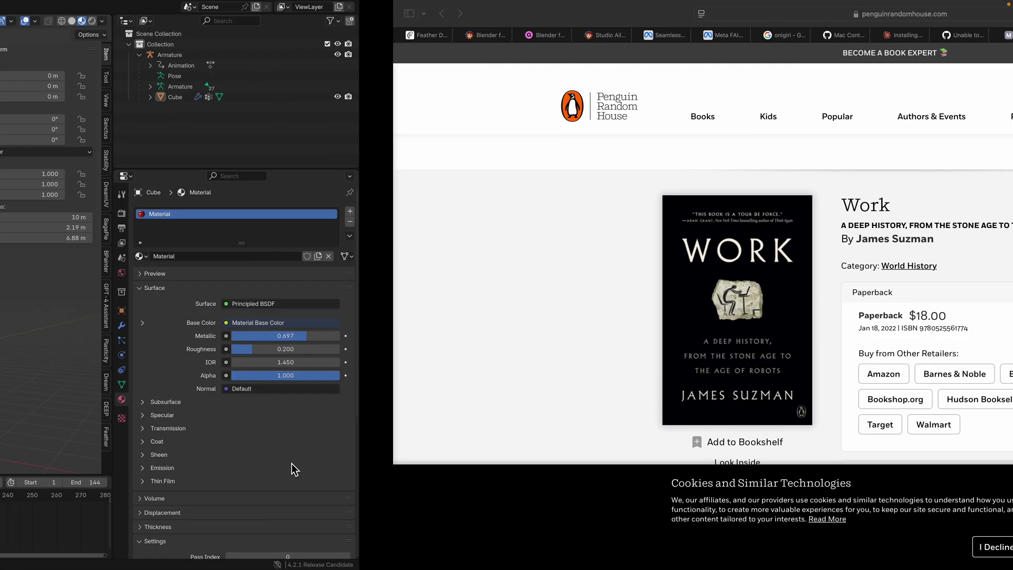
key("ctrl+Left")
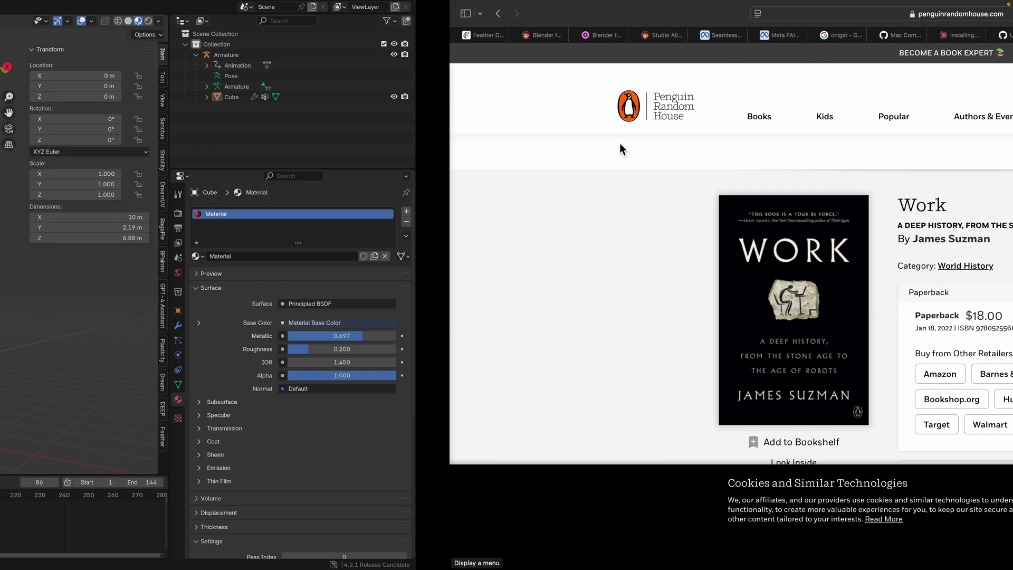
key("ctrl+Left")
key("ctrl+Left")
key("ctrl+Left")
key("ctrl+Right")
key("ctrl+Right")
key("ctrl+Right")
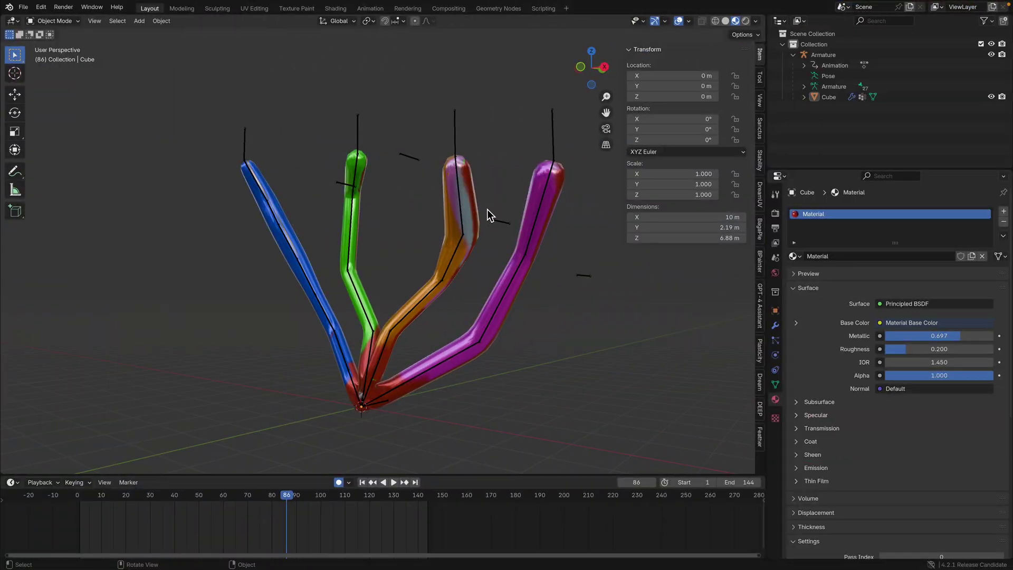
Hide the sidebar and review the animation of the shaded plant from another angle.
middle_click_drag(491, 211, 554, 174)
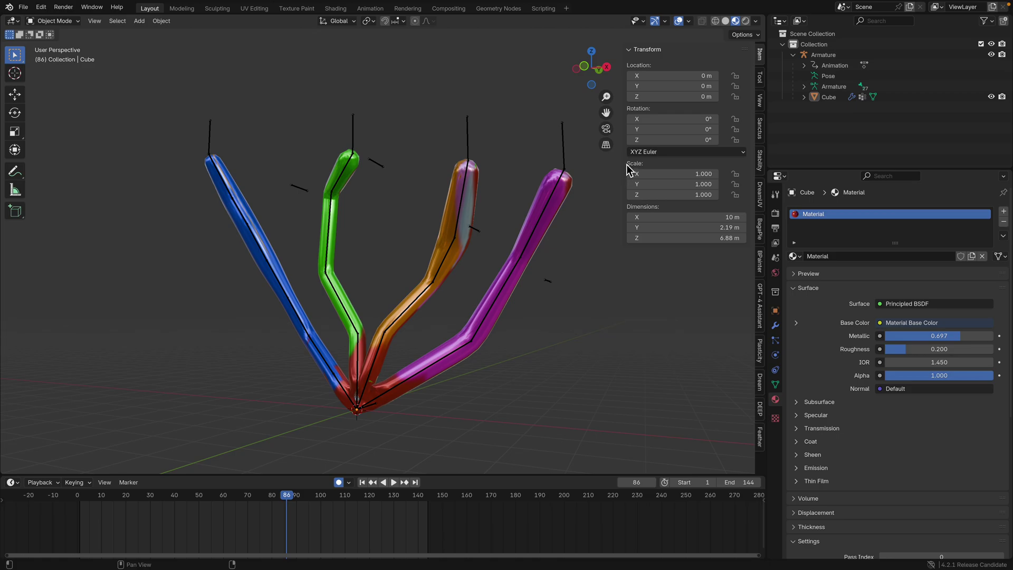
left_click_drag(624, 165, 818, 169)
middle_click_drag(574, 223, 583, 230)
left_click(259, 499)
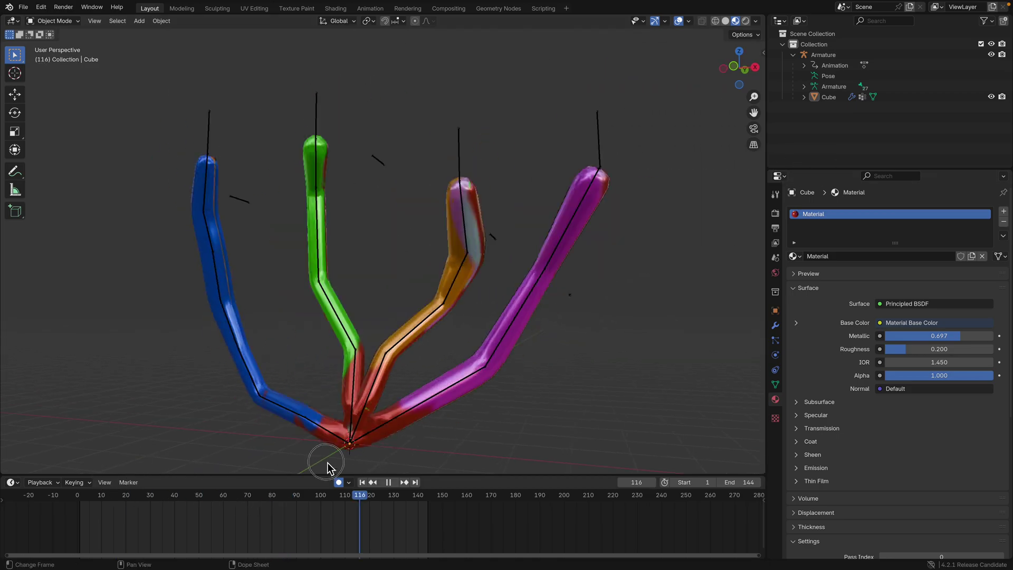
Save the file, select the plant mesh and switch it to Sculpt Mode.
key("ctrl+s")
left_click(455, 284)
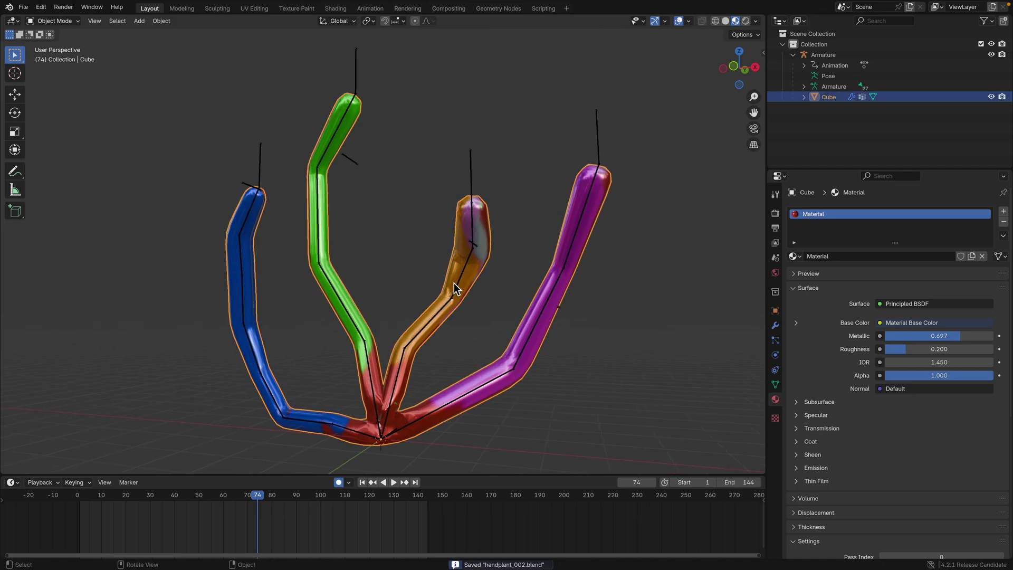
left_click(70, 21)
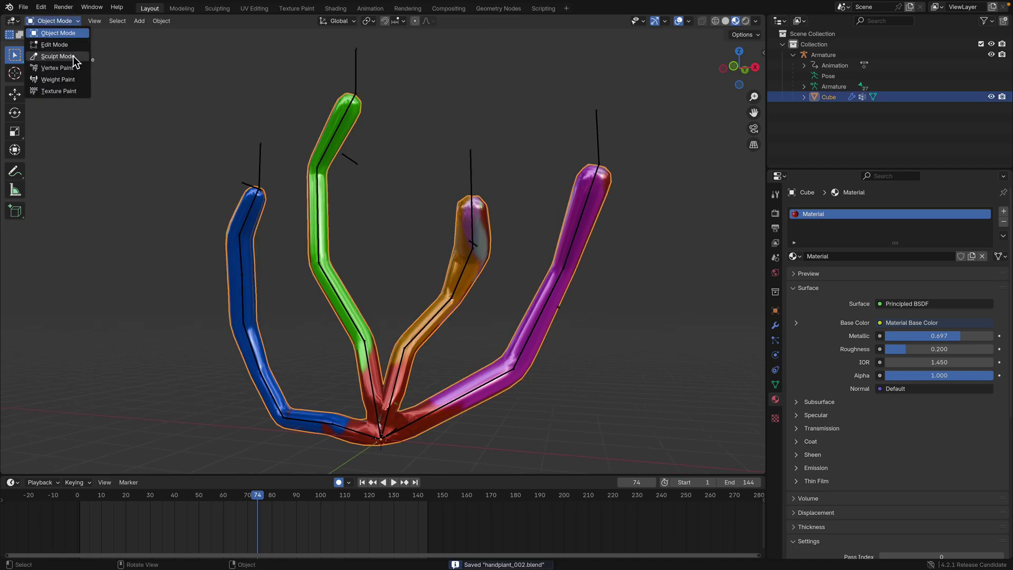
left_click(73, 56)
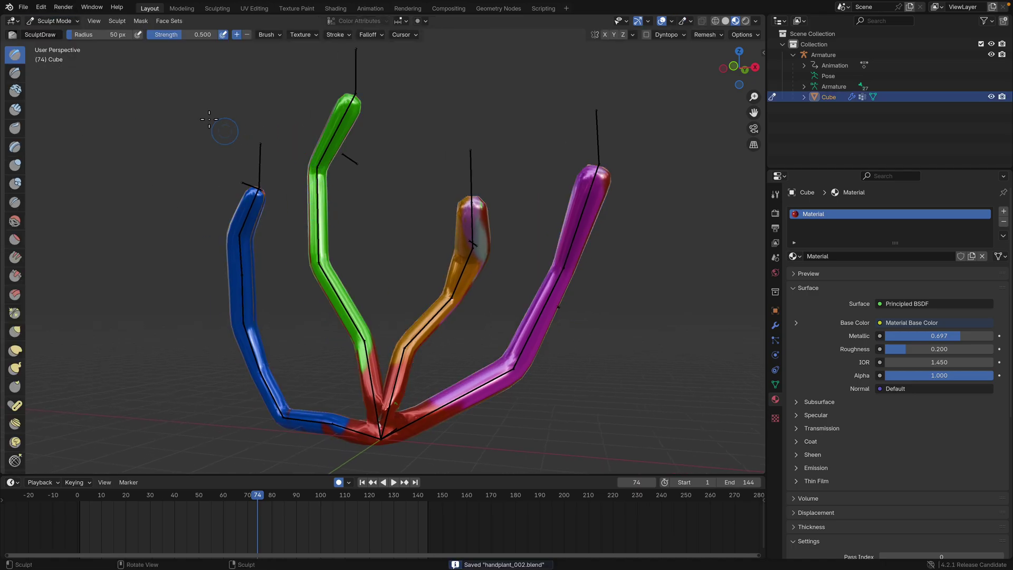
Show the names of the sculpt tools, choose the Cloth Filter and set its filter type to Inflate.
left_click_drag(30, 112, 97, 113)
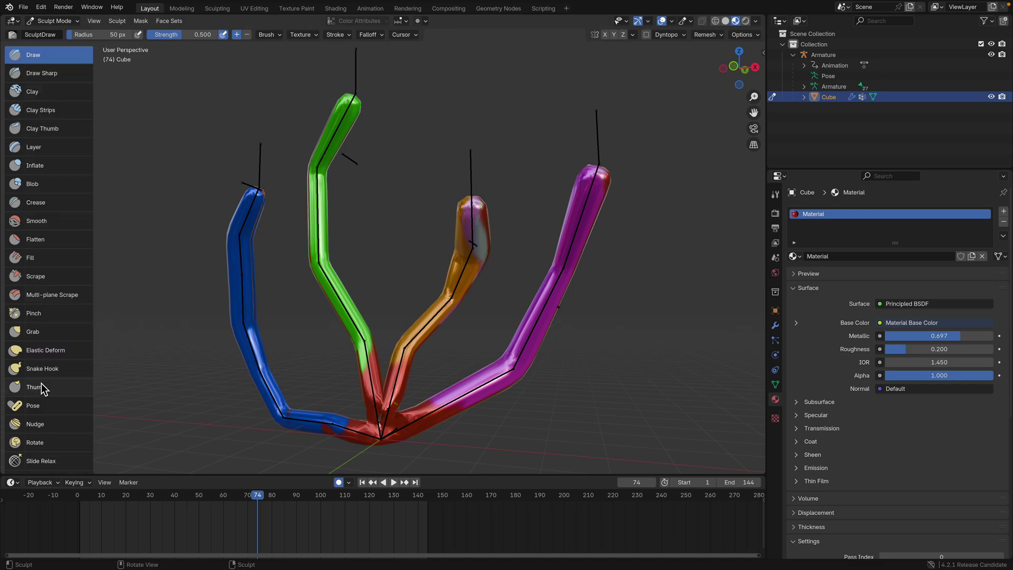
scroll(47, 382, "down", 10)
scroll(54, 379, "down", 4)
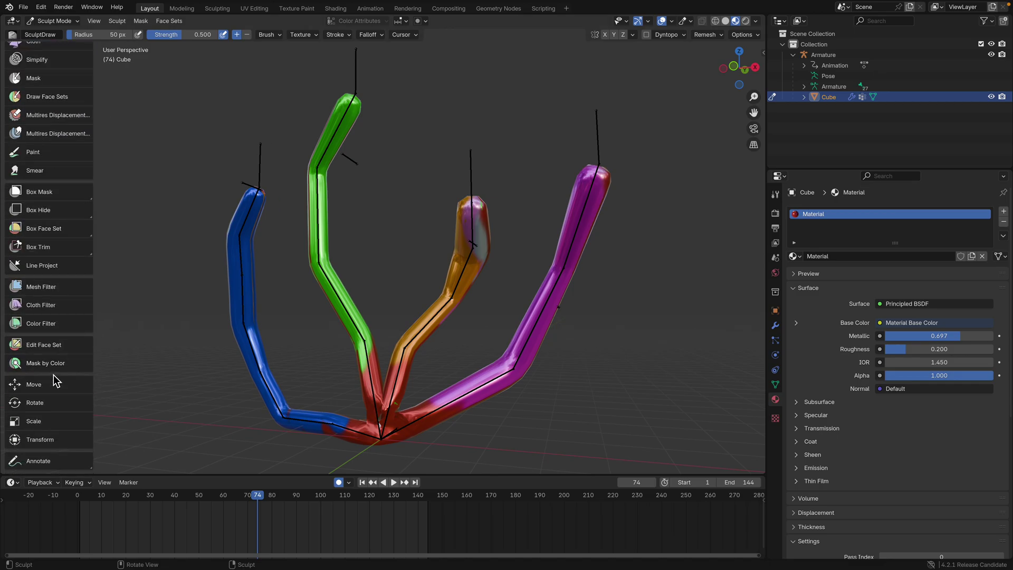
left_click(58, 306)
left_click(70, 35)
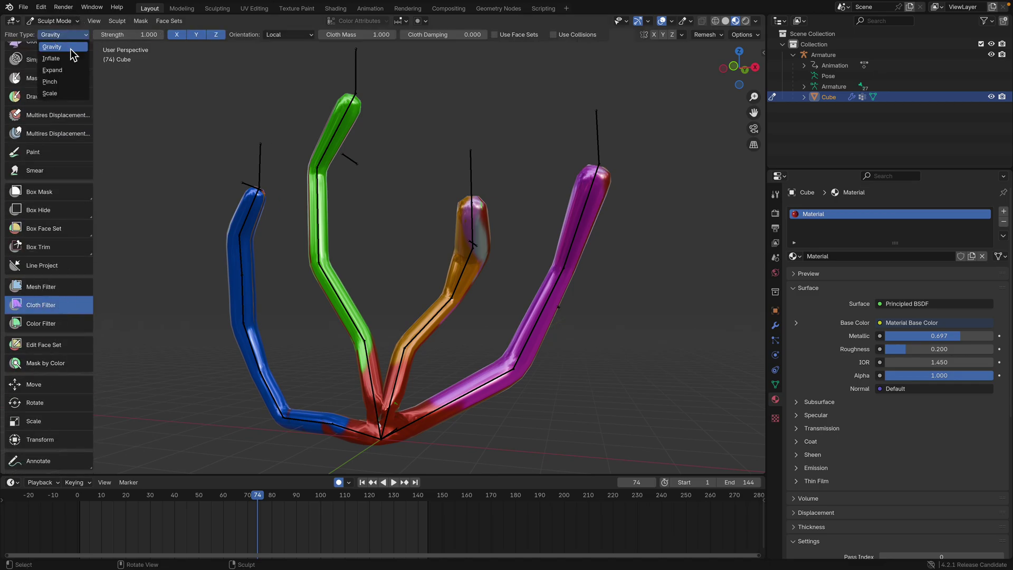
left_click(56, 58)
Inflate the whole plant mesh slightly with the Cloth Filter at strength 1.000.
left_click_drag(354, 176, 463, 171)
left_click_drag(331, 181, 125, 73)
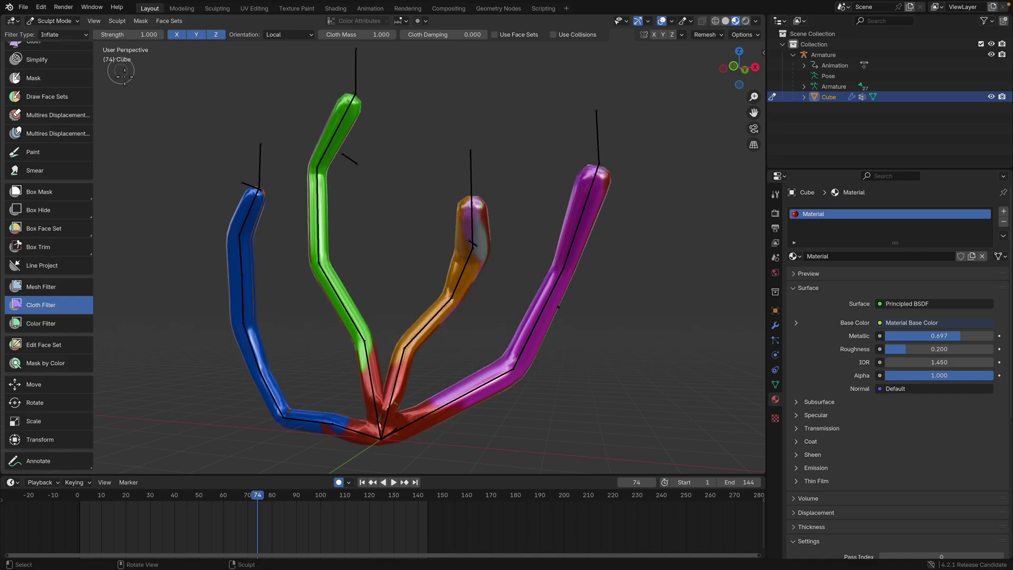
left_click(62, 289)
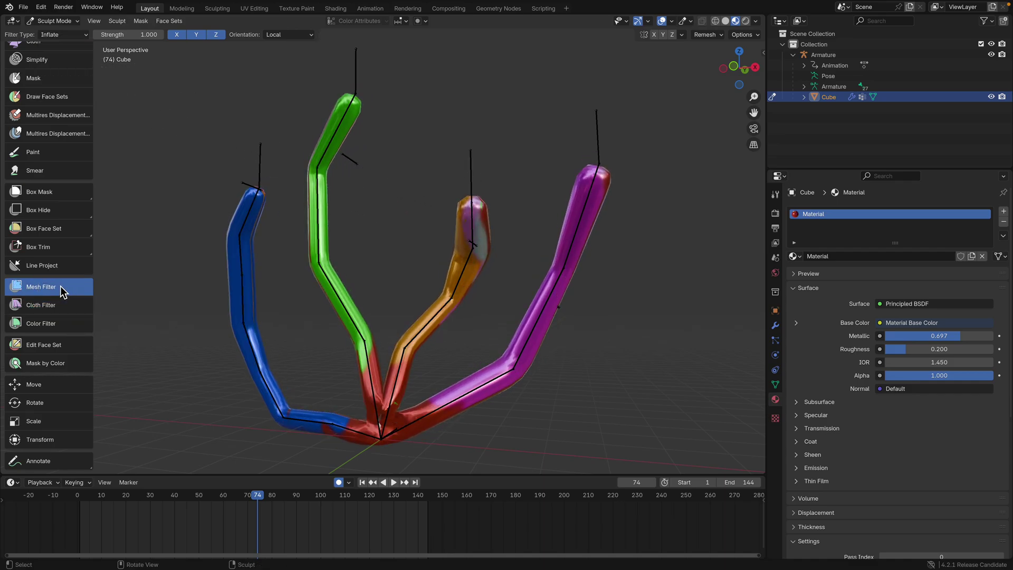
left_click(68, 304)
mouse_move(422, 269)
left_mouse_down()
mouse_move(459, 267)
mouse_move(454, 276)
mouse_move(384, 271)
left_mouse_up()
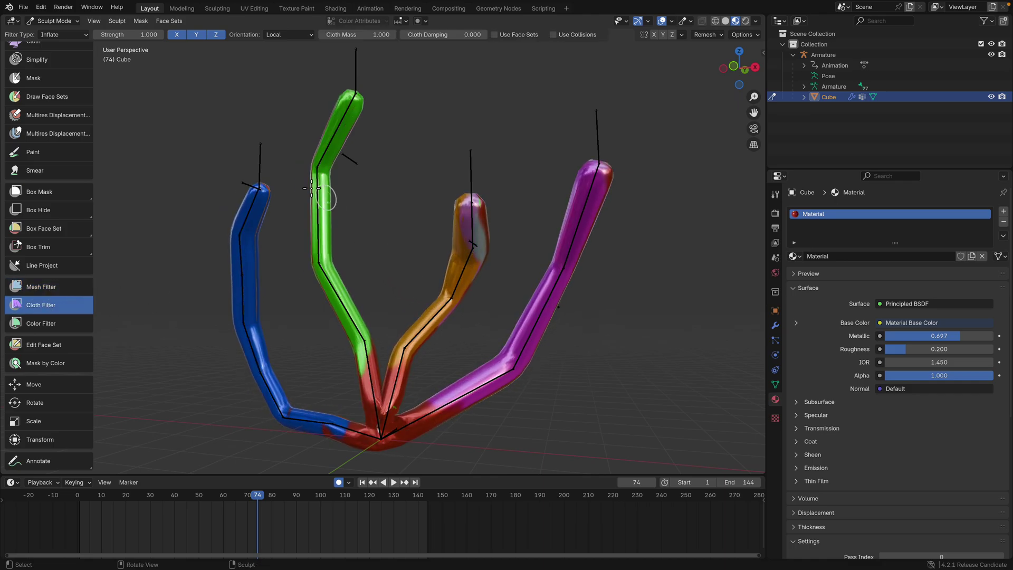
Switch to Object Mode with Wireframe shading, enter Edit Mode on the plant mesh and show its modifiers.
left_click(55, 25)
left_click(48, 33)
key("z")
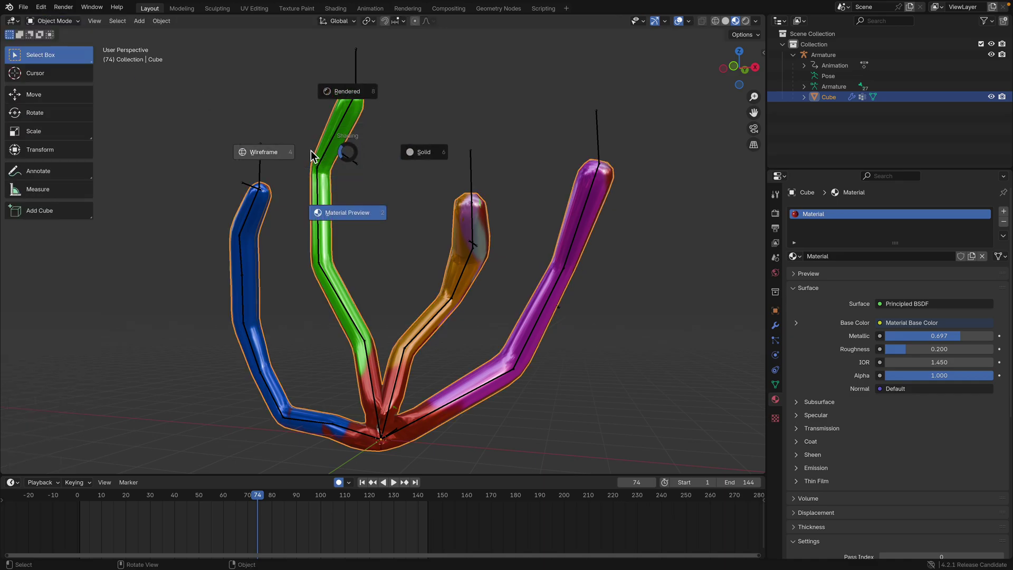
left_click(333, 157)
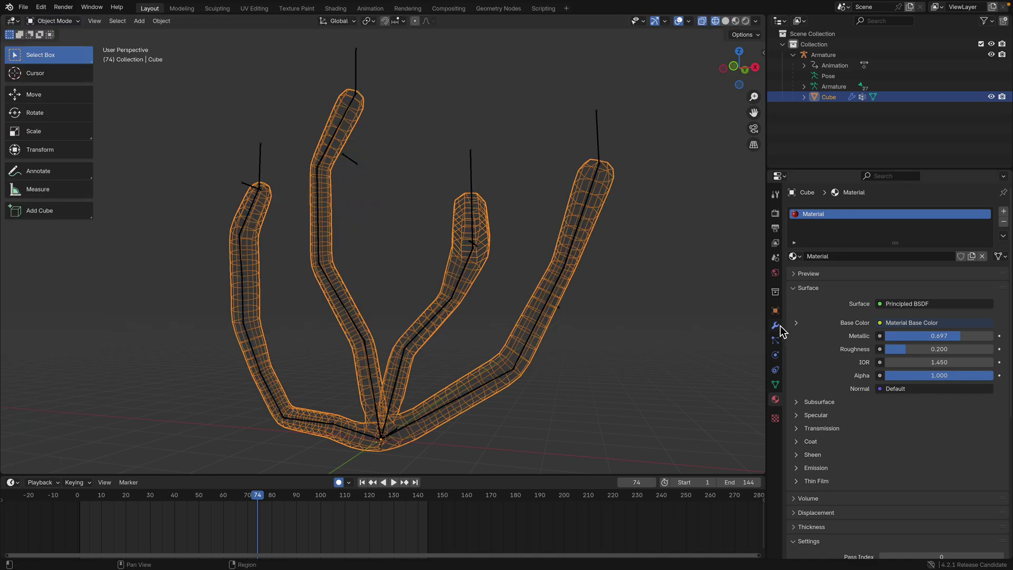
key("Tab")
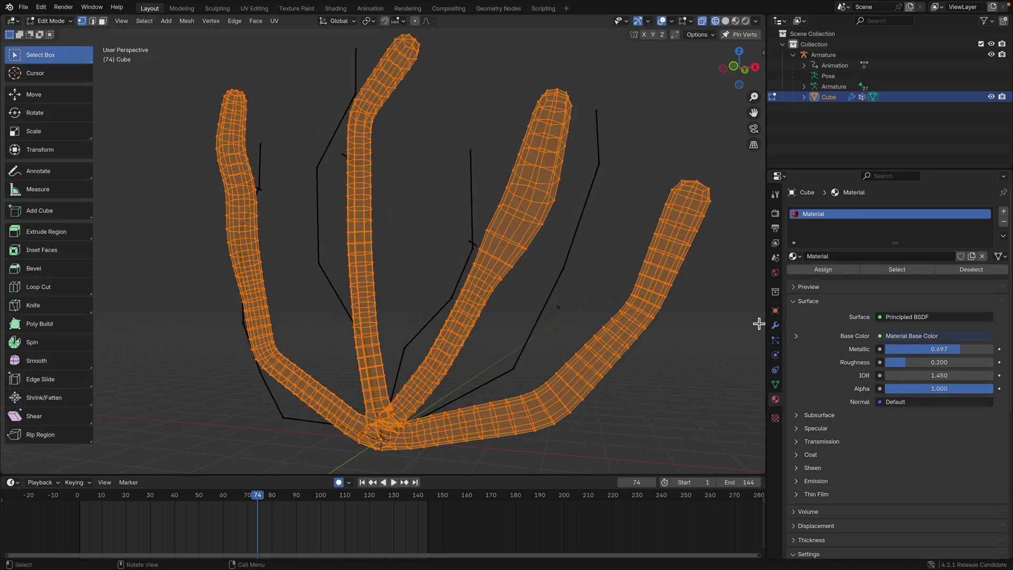
left_click(775, 326)
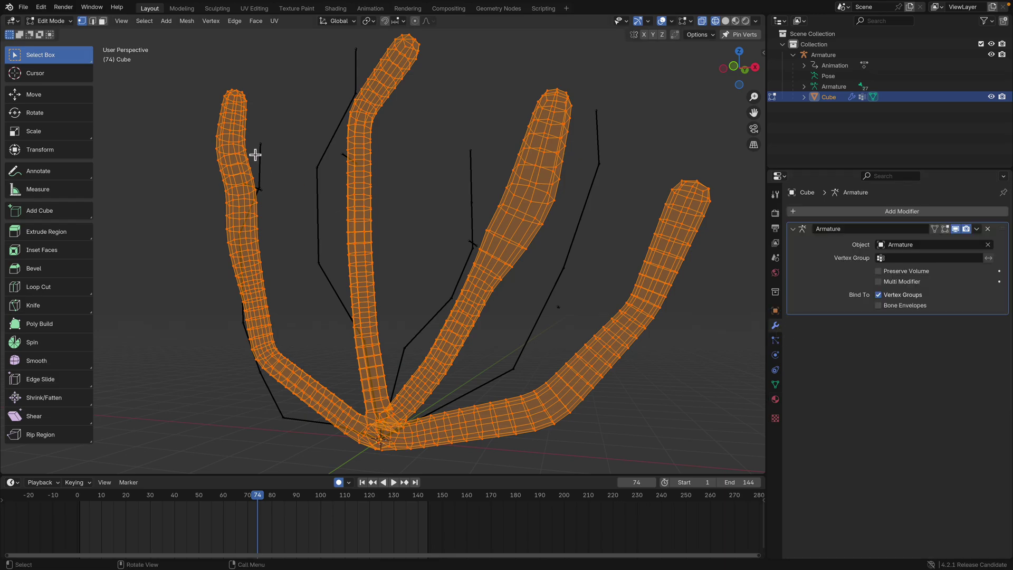
Subdivide the whole plant mesh twice and return to Object Mode.
key("F3")
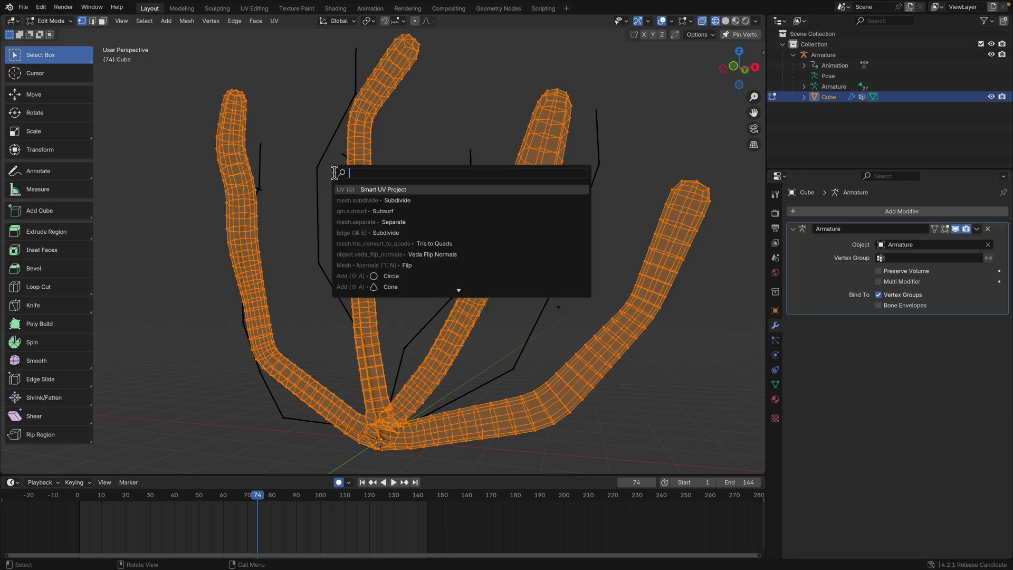
type("sub")
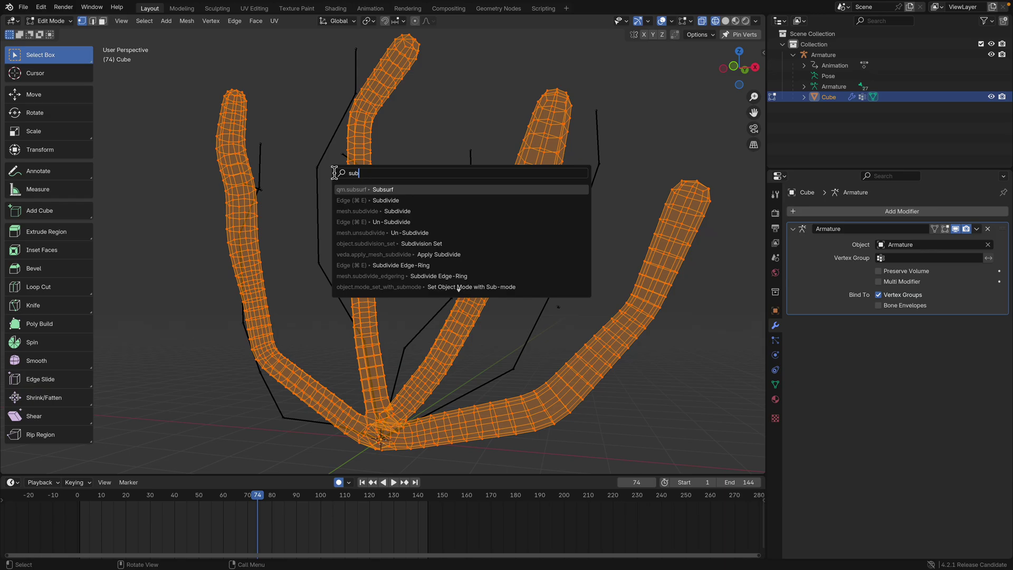
key("Down")
key("Down")
key("Return")
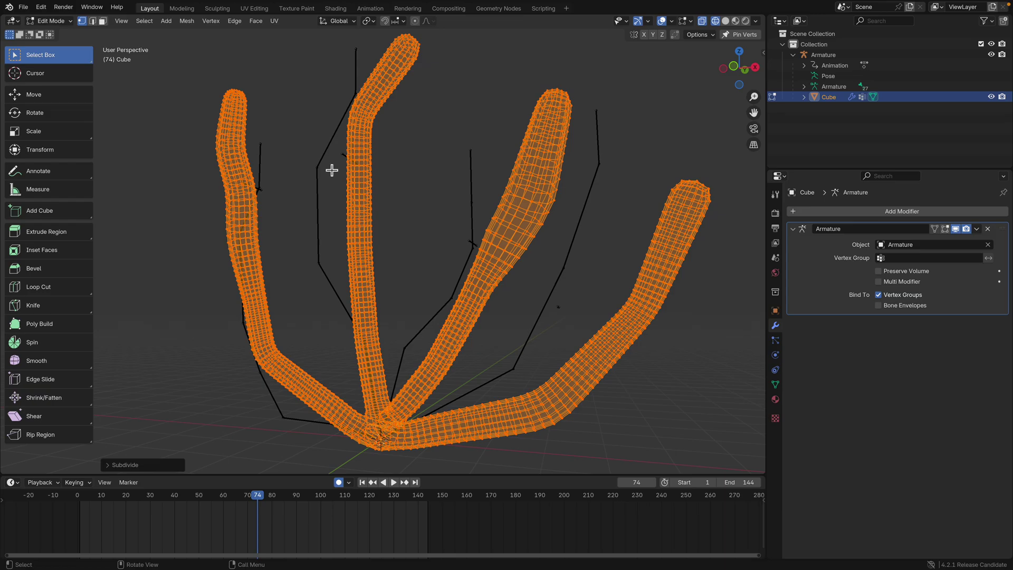
key("F3")
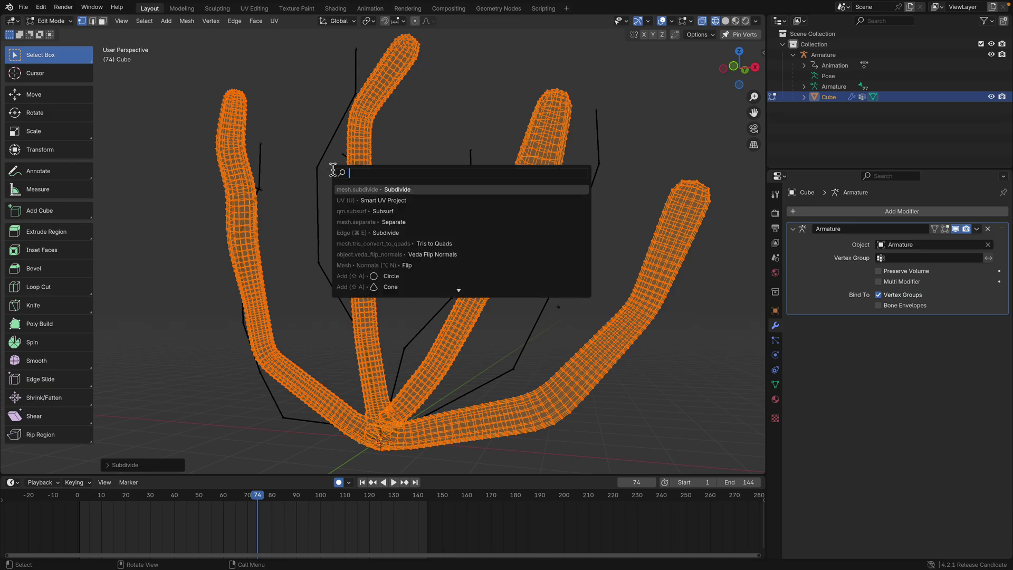
key("Return")
key("Tab")
Return to Sculpt Mode with Solid shading and apply the Cloth Filter's Inflate to wrinkle the branches' surface.
left_click(59, 24)
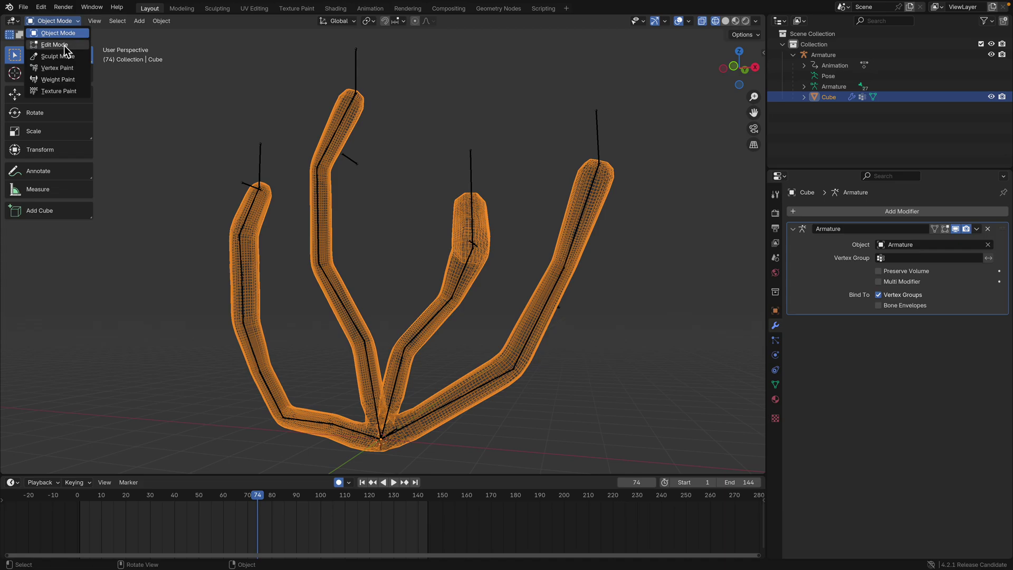
left_click(66, 58)
scroll(73, 394, "down", 10)
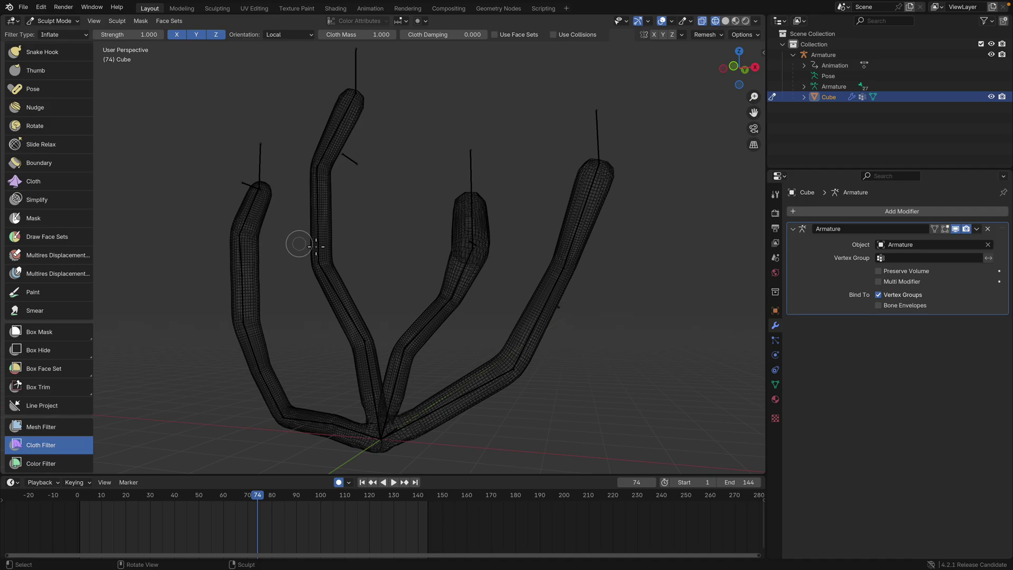
left_click(725, 22)
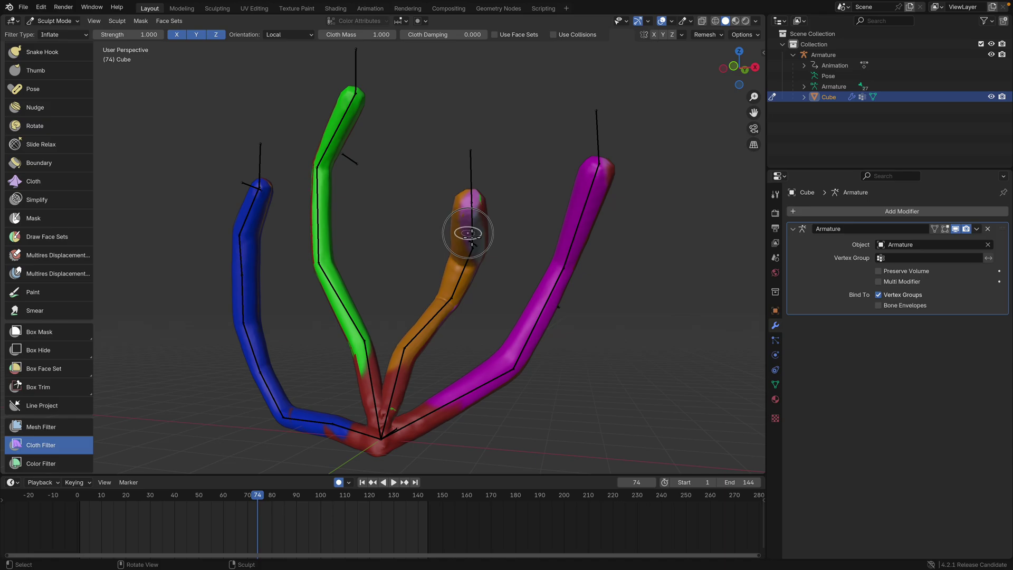
left_click_drag(467, 223, 464, 234)
Return to Object Mode, scrub the animation to frame 117 and check the sculpted branches up close.
left_click(53, 21)
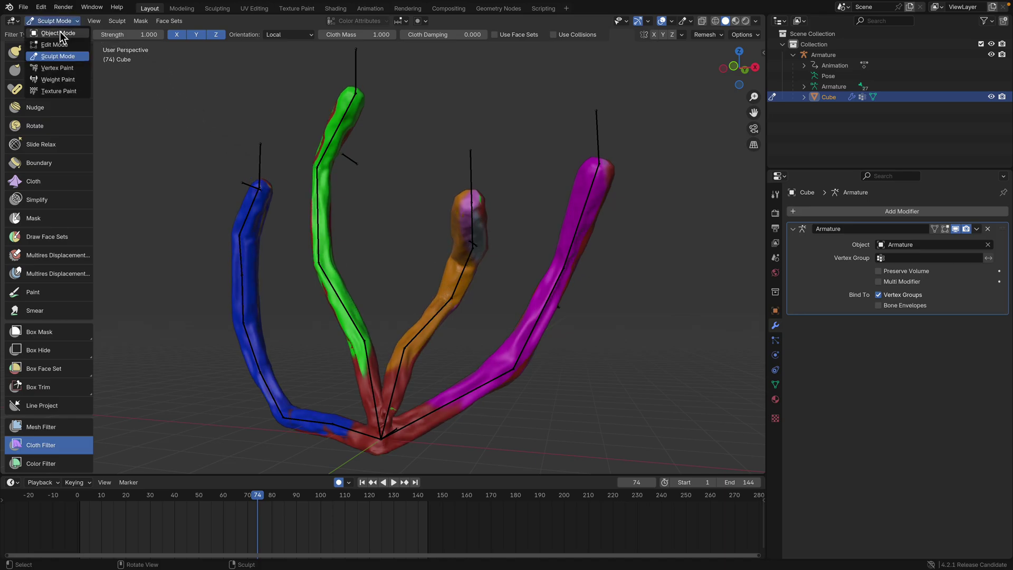
left_click(47, 33)
left_click_drag(116, 499, 362, 498)
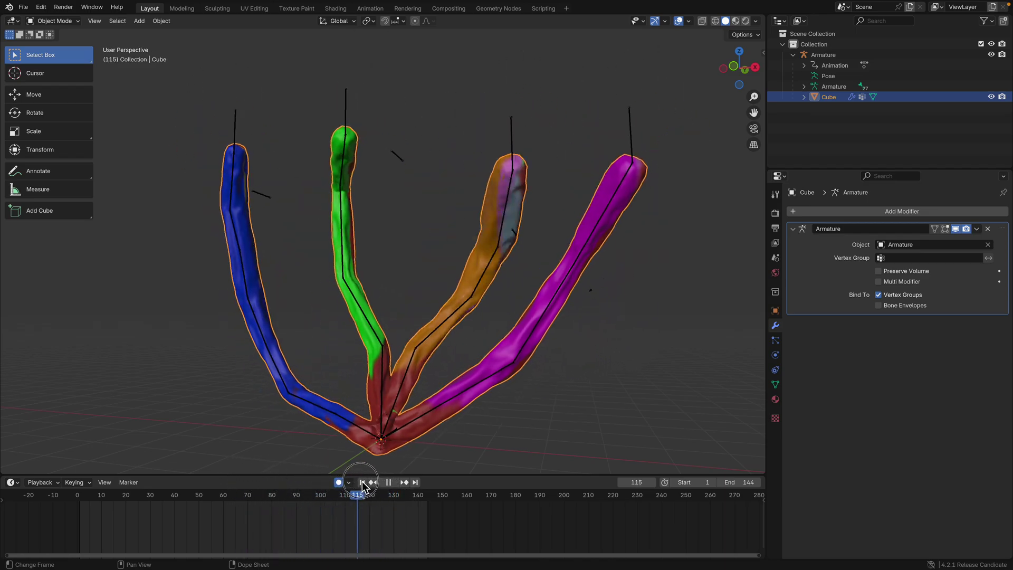
scroll(416, 340, "up", 5)
middle_click_drag(416, 340, 421, 388)
scroll(444, 413, "down", 4)
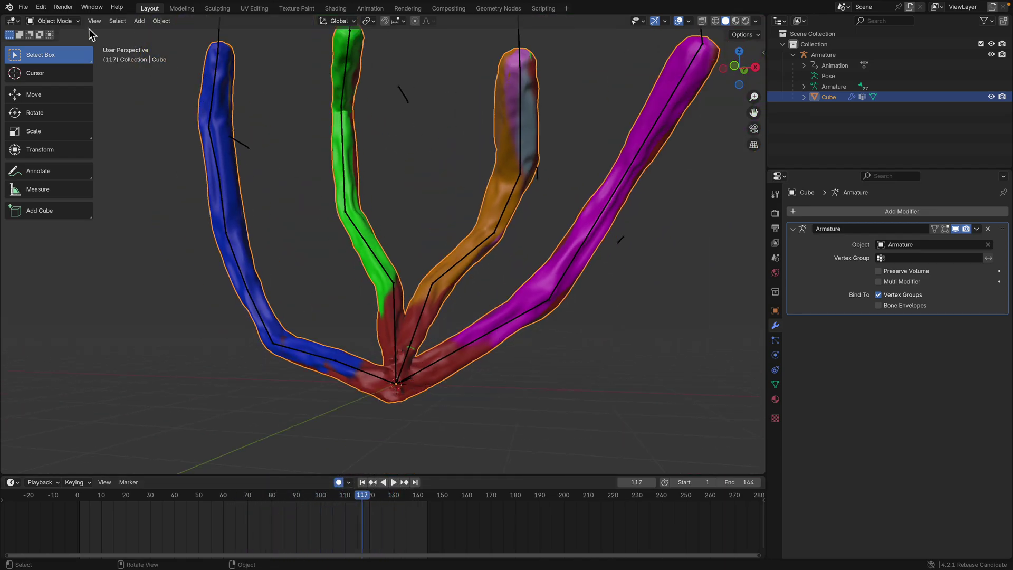
Select the armature, enter Pose Mode and select the end bone of the blue branch.
left_click(221, 39)
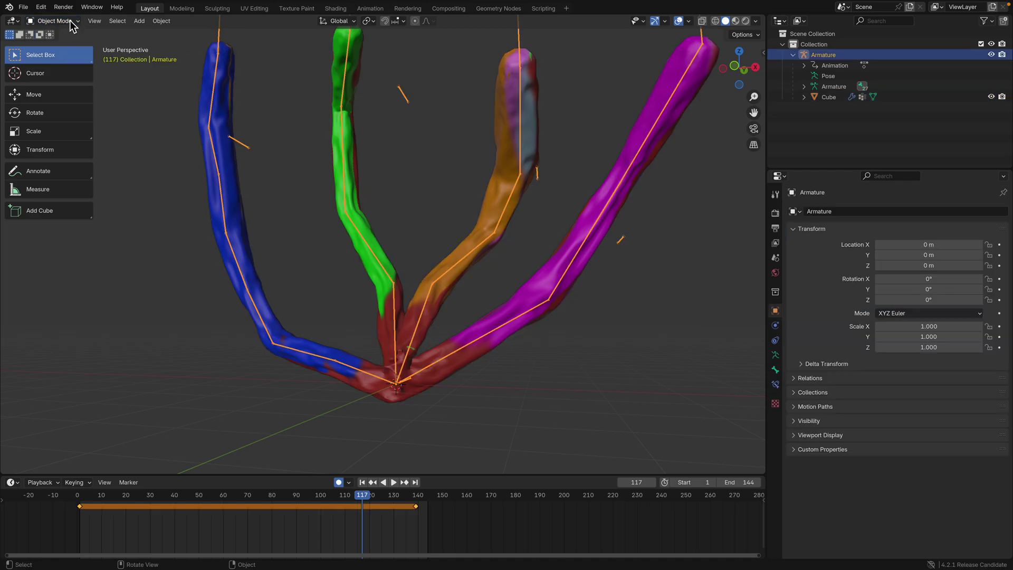
left_click(70, 21)
left_click(73, 57)
left_click(206, 119)
Look through the armature data and bone properties of the blue branch's end bone, ending at its bone constraints.
left_click(775, 370)
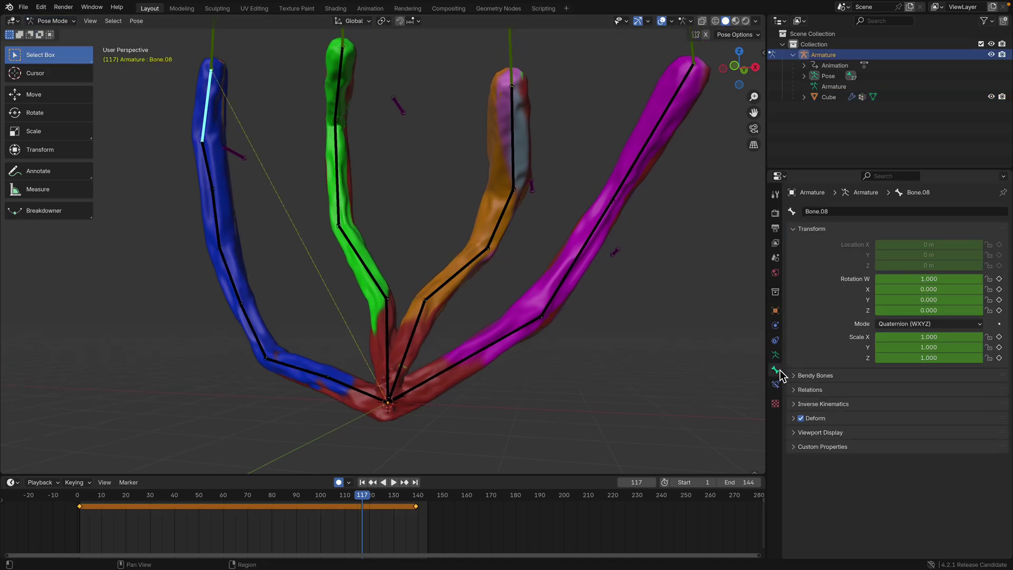
left_click(776, 356)
left_click(210, 69)
left_click(216, 96)
left_click(208, 96)
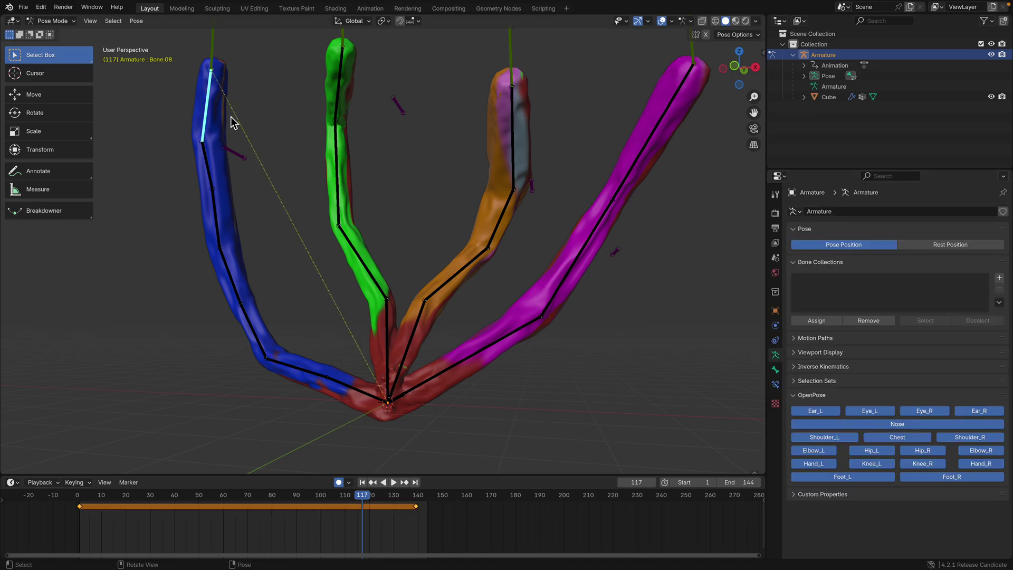
scroll(231, 119, "down", 1)
left_click(775, 369)
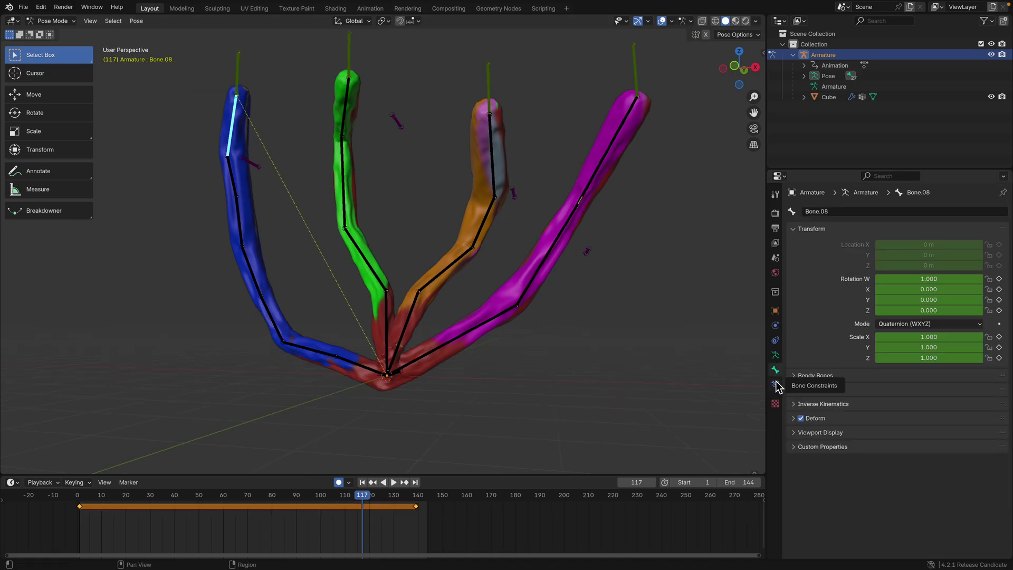
left_click(775, 384)
Toggle the Stretch option of the end bone's IK constraint off and on again.
left_click(892, 348)
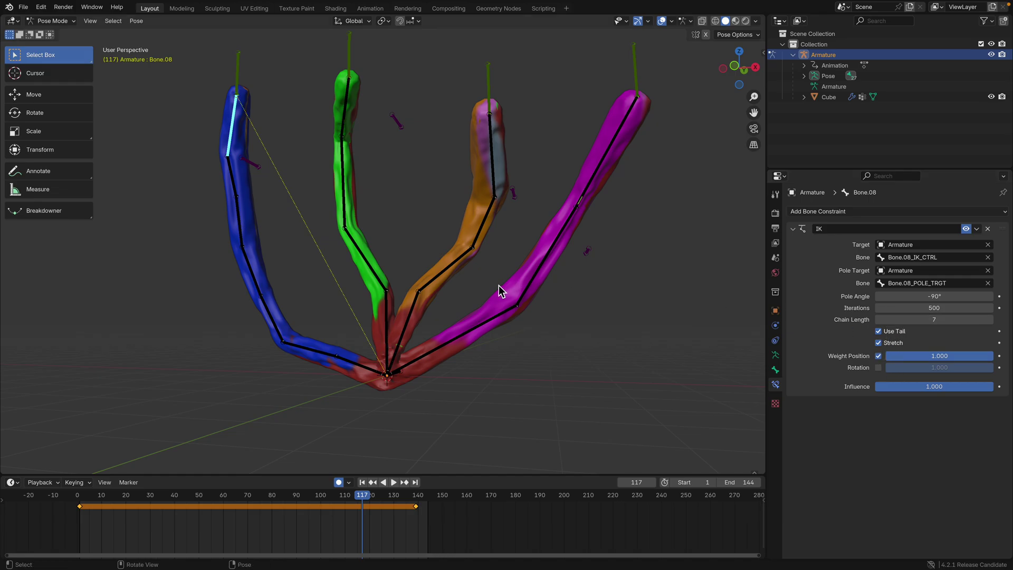
scroll(499, 286, "down", 2)
left_click(897, 342)
left_click(896, 343)
left_click(897, 343)
left_click(897, 342)
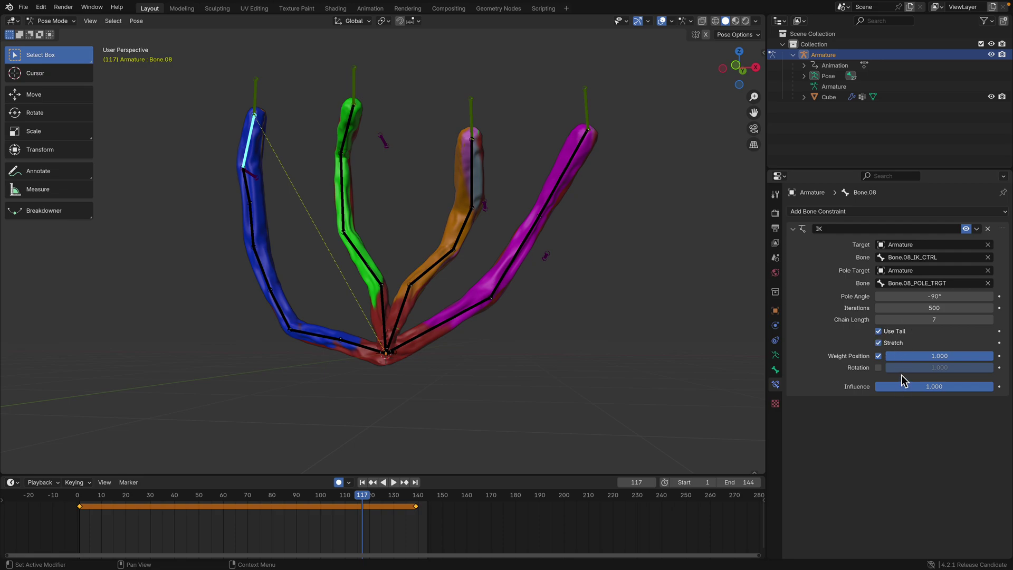
Check the blue branch's IK control bone for constraints, reselect the end bone and return to Object Mode.
left_click(255, 100)
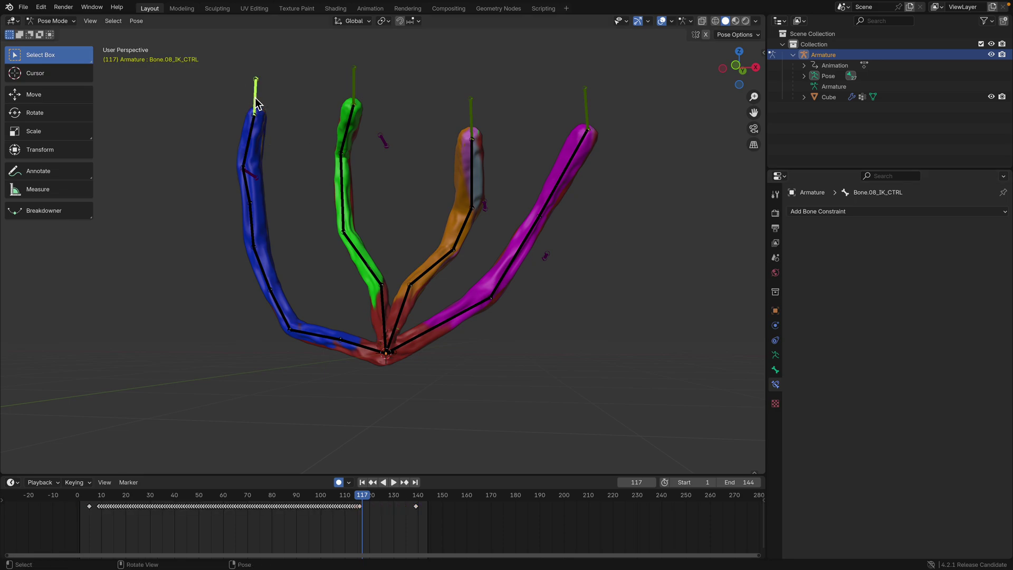
left_click(255, 135)
left_click(53, 21)
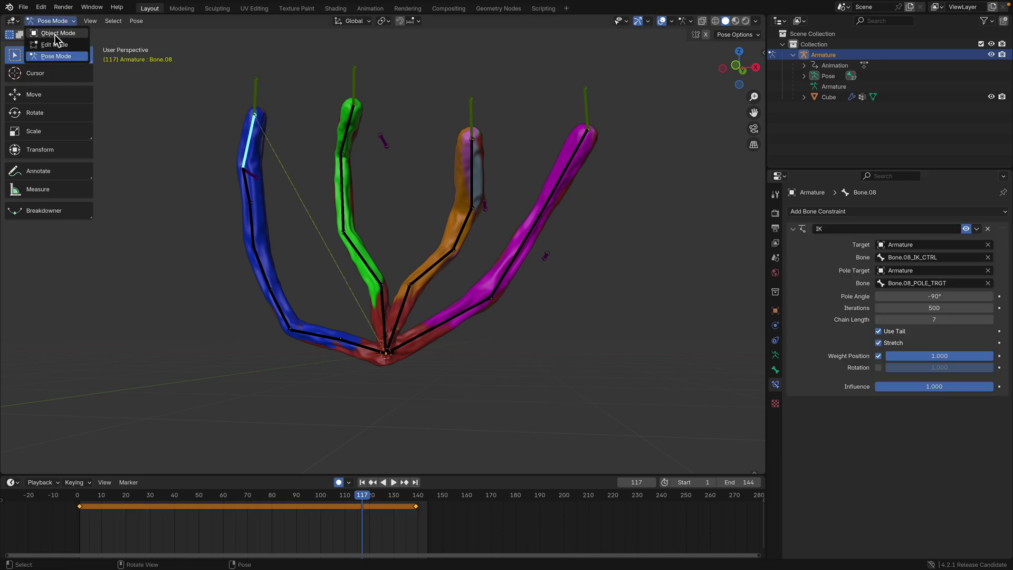
left_click(50, 30)
Examine Bone.08's Bendy Bones and Relations settings, the armature data and the IK constraint.
left_click(775, 370)
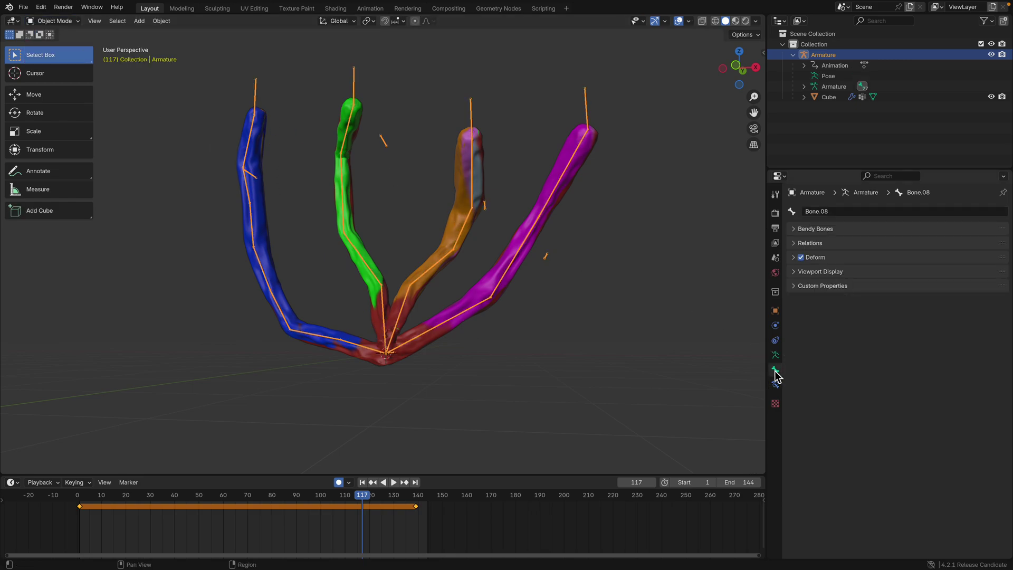
left_click(817, 229)
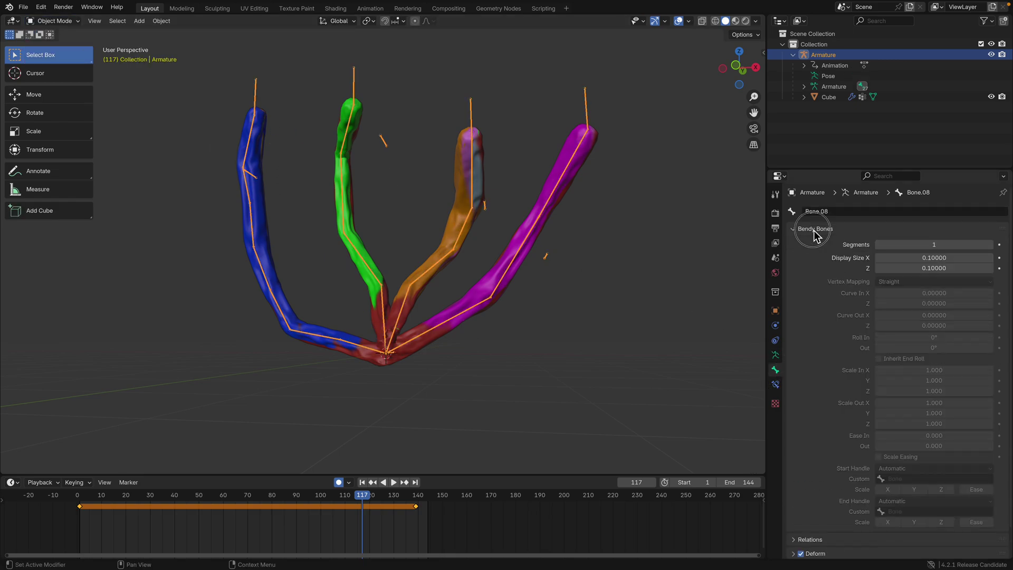
left_click(815, 231)
left_click(813, 243)
left_click(817, 244)
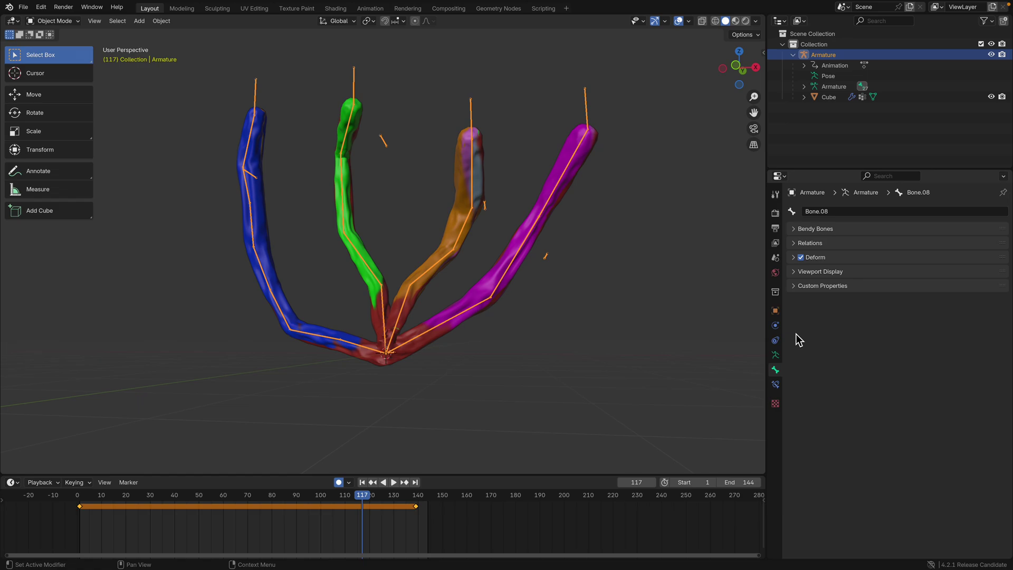
left_click(775, 357)
left_click(775, 369)
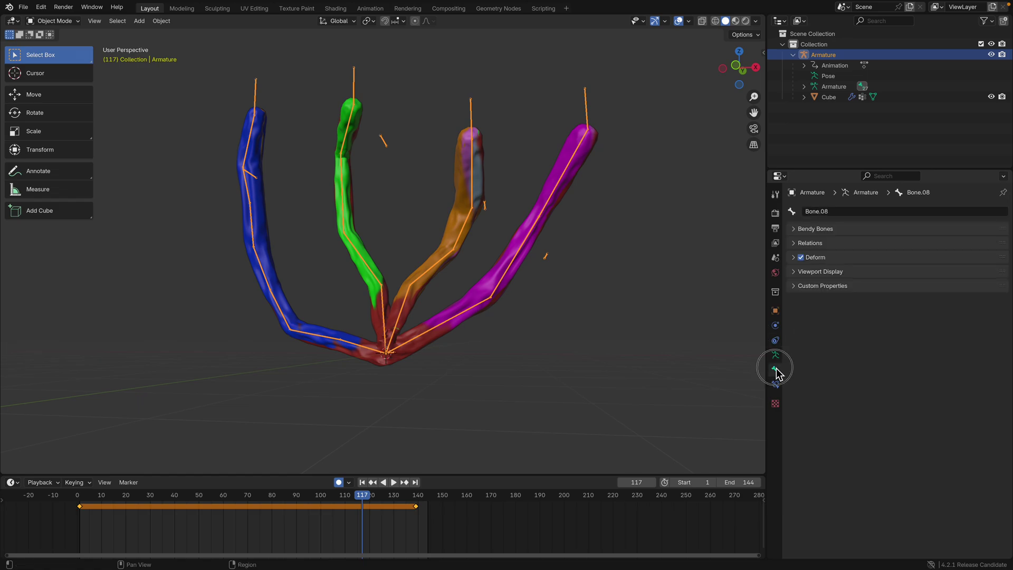
left_click(775, 385)
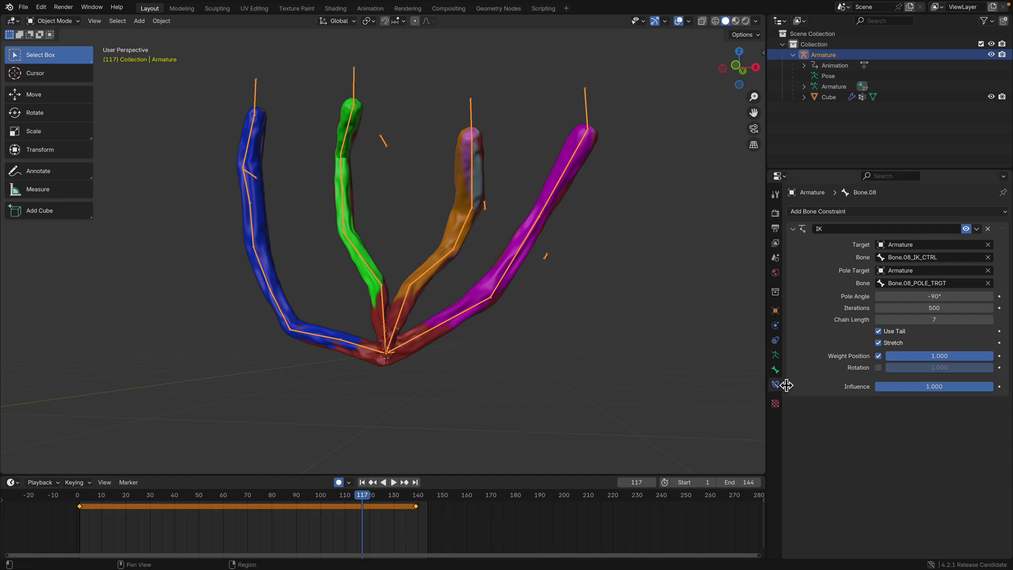
Review Bone.08's Deform settings, expand its Relations and Bendy Bones settings and view the rig from the opposite side.
left_click(775, 370)
left_click(794, 257)
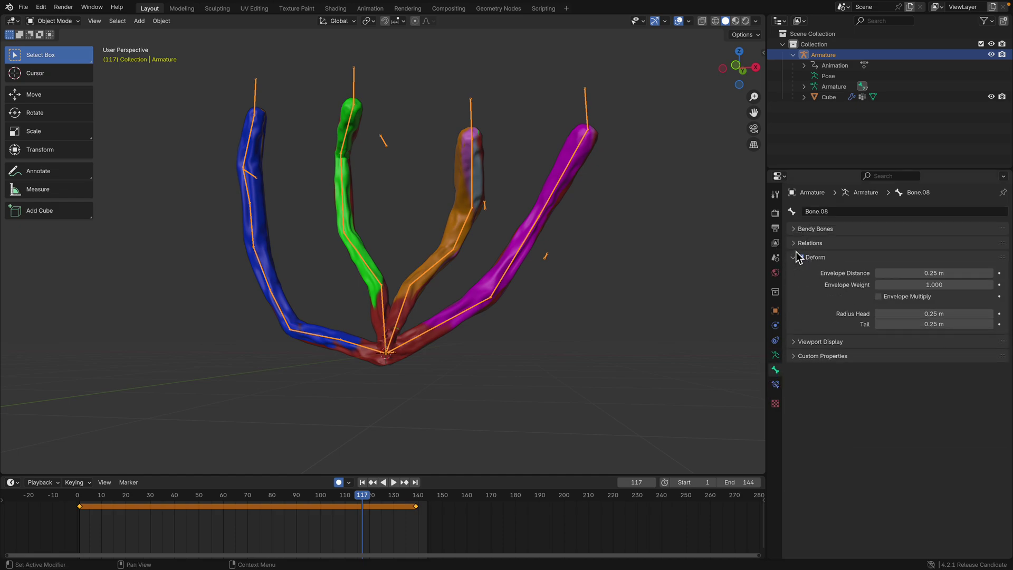
left_click(797, 256)
left_click(797, 244)
left_click(796, 230)
middle_click_drag(443, 264, 570, 315)
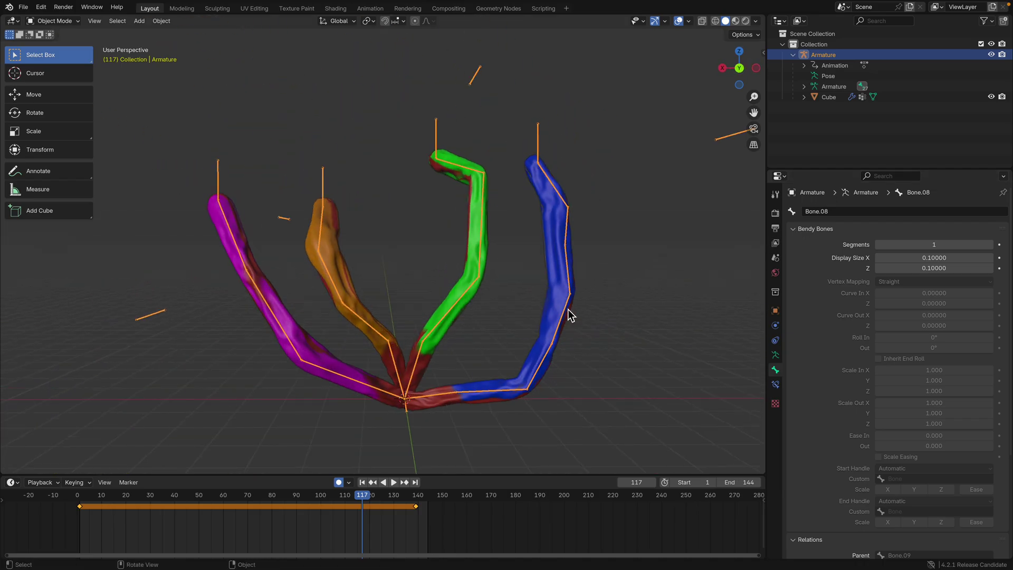